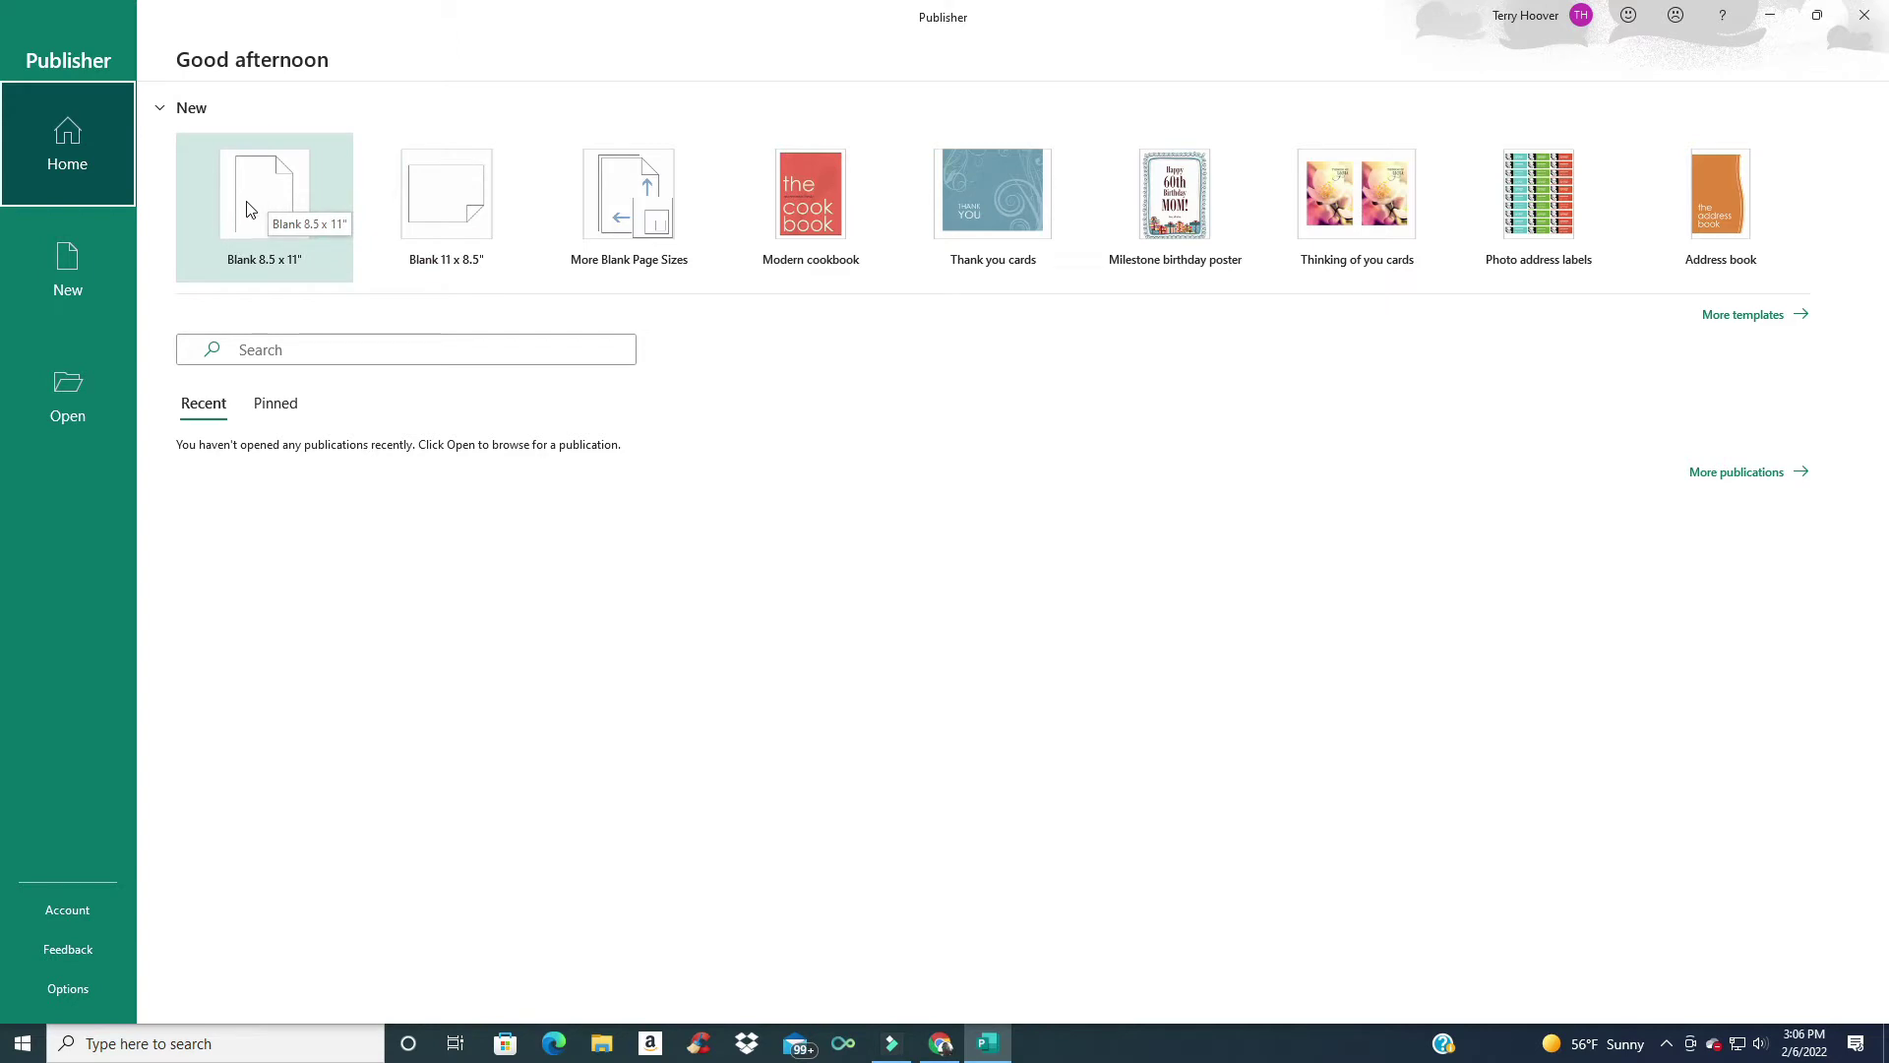
Step: Start a new publication and browse from the Office templates back to the built-in categories
{"action": "left_click", "coordinate": [26, 268]}
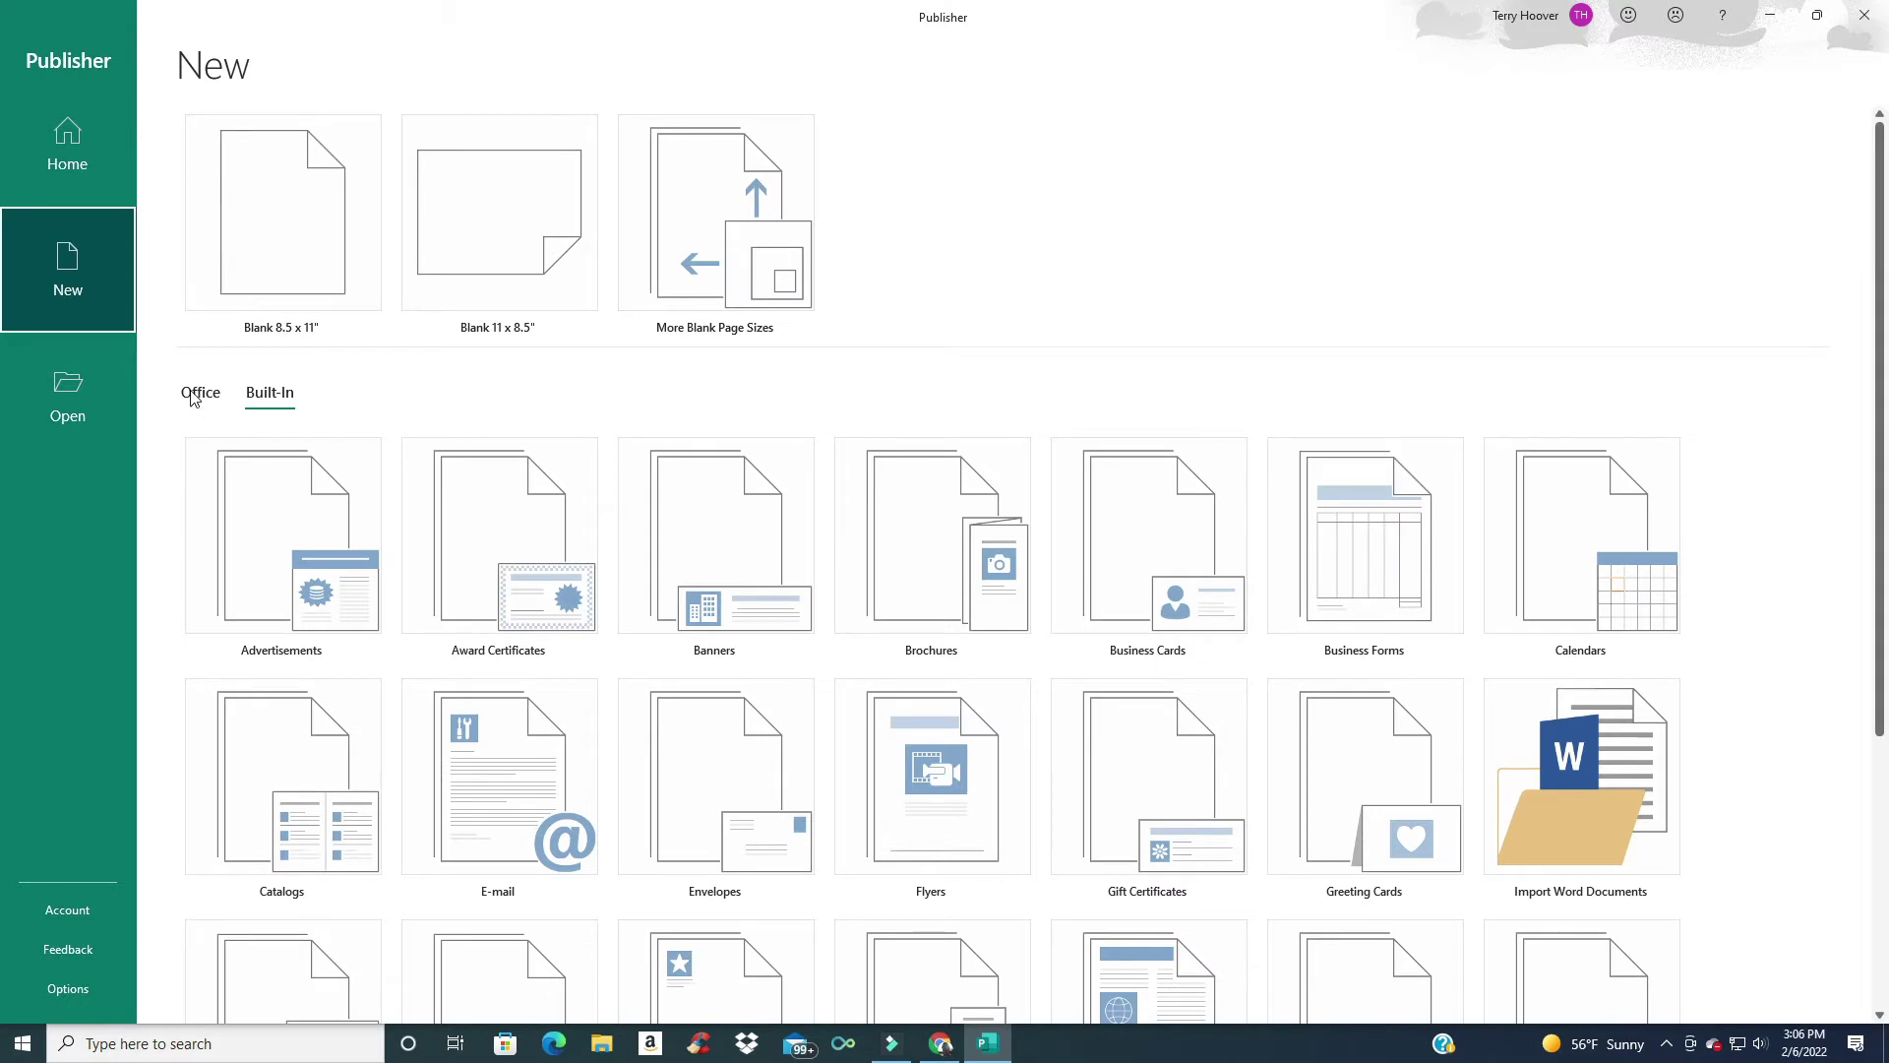
{"action": "left_click", "coordinate": [198, 395]}
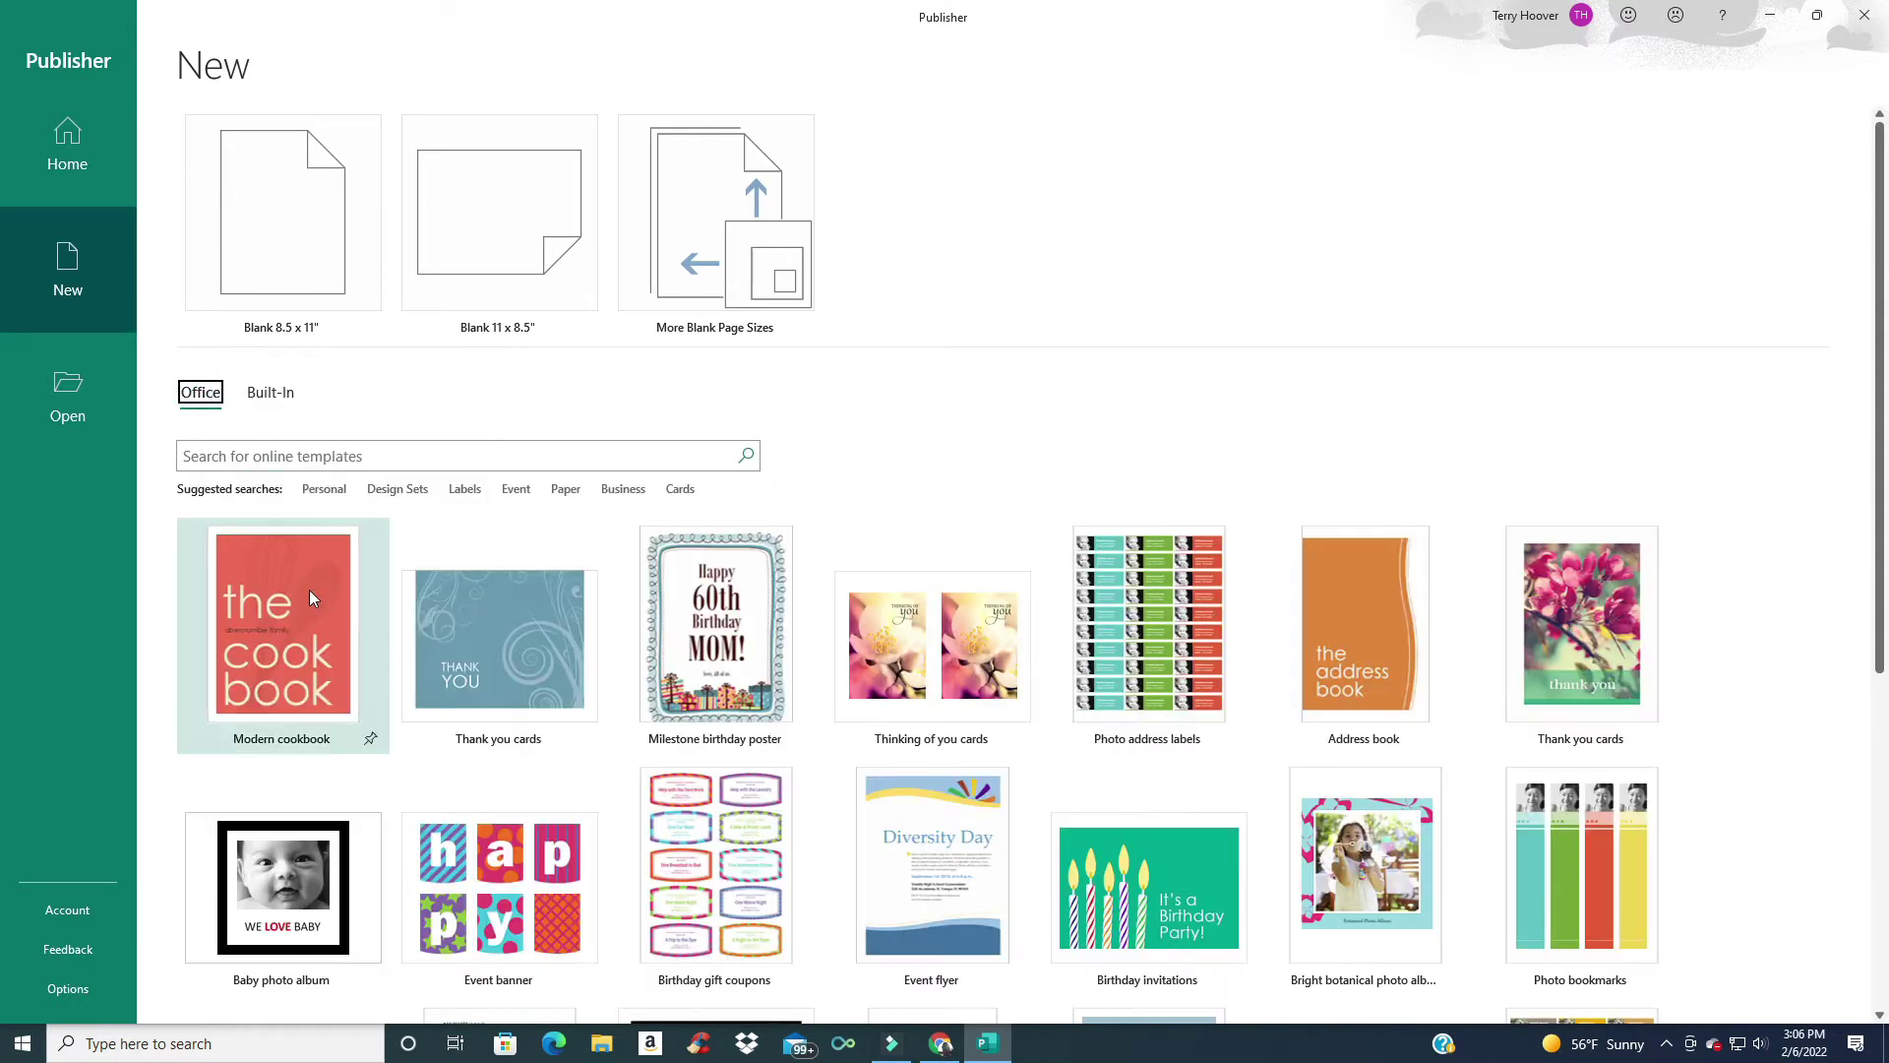
{"action": "scroll", "coordinate": [424, 580], "scroll_direction": "down", "scroll_amount": 2}
{"action": "scroll", "coordinate": [701, 650], "scroll_direction": "down", "scroll_amount": 1}
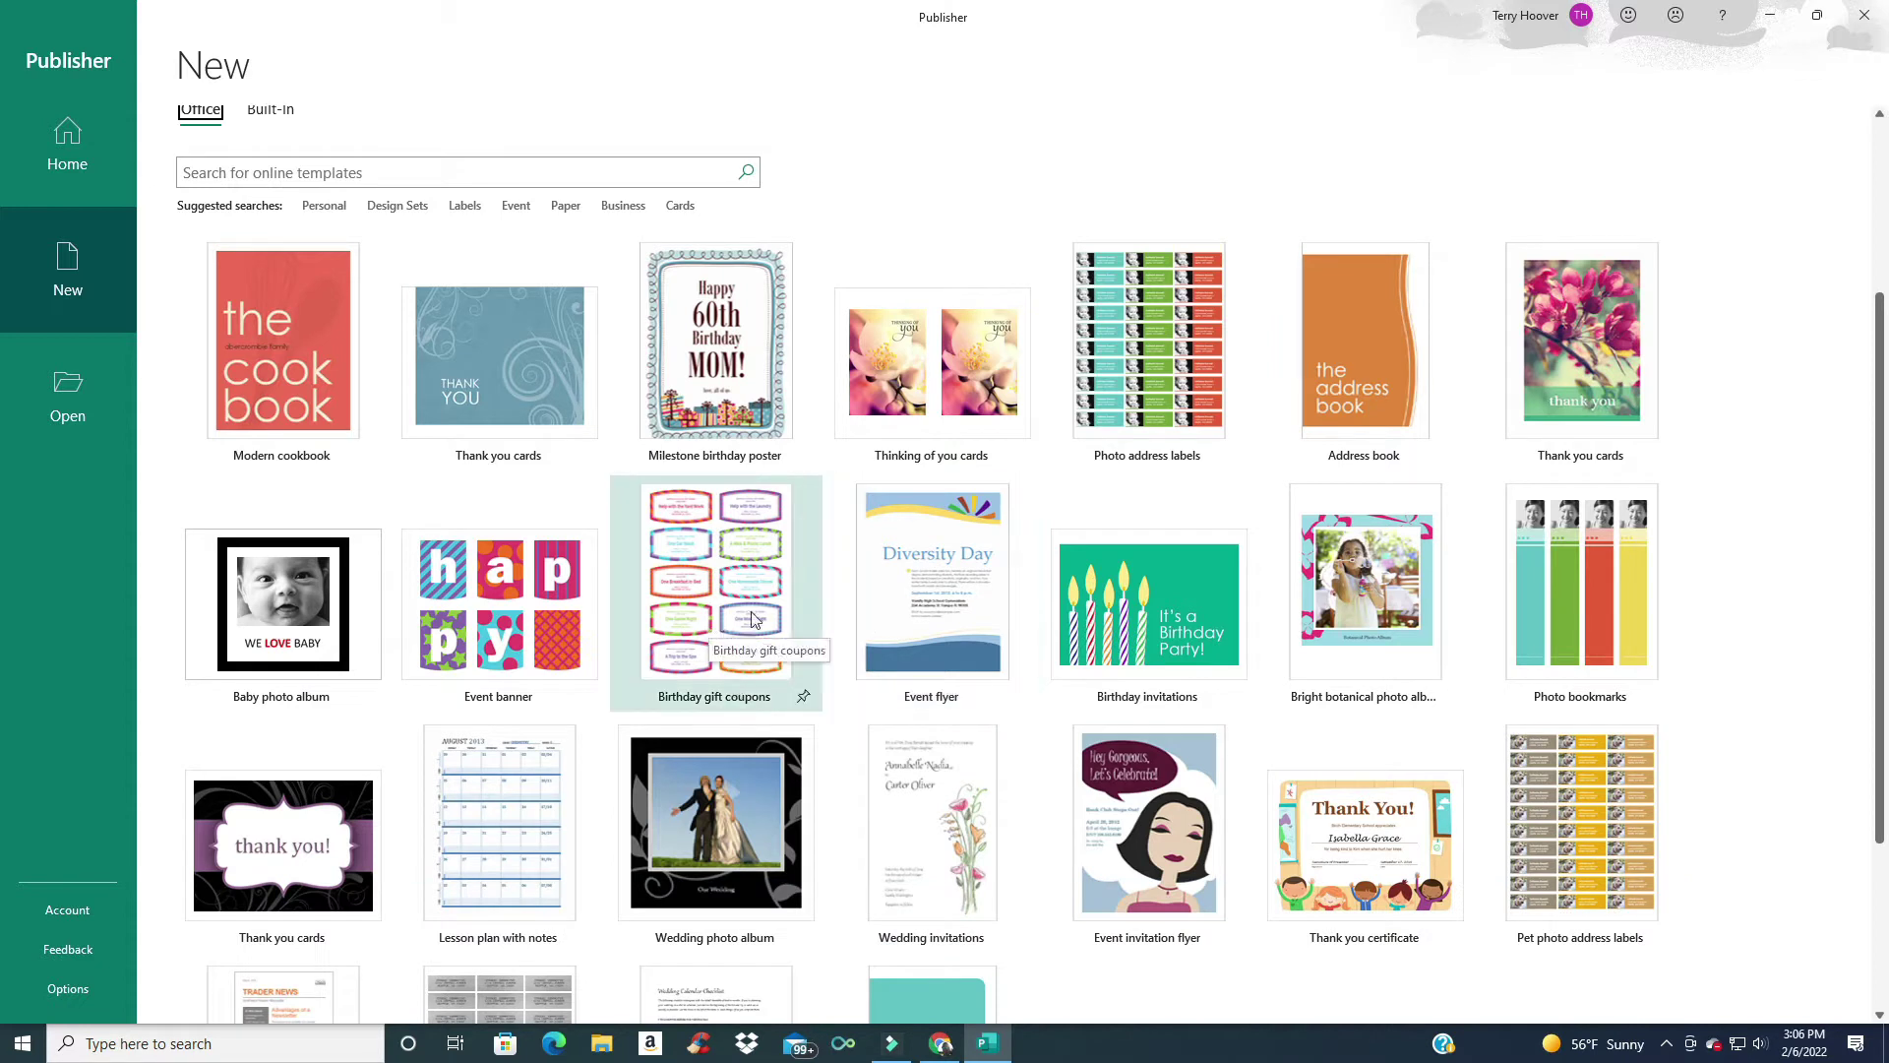
{"action": "scroll", "coordinate": [1121, 581], "scroll_direction": "down", "scroll_amount": 3}
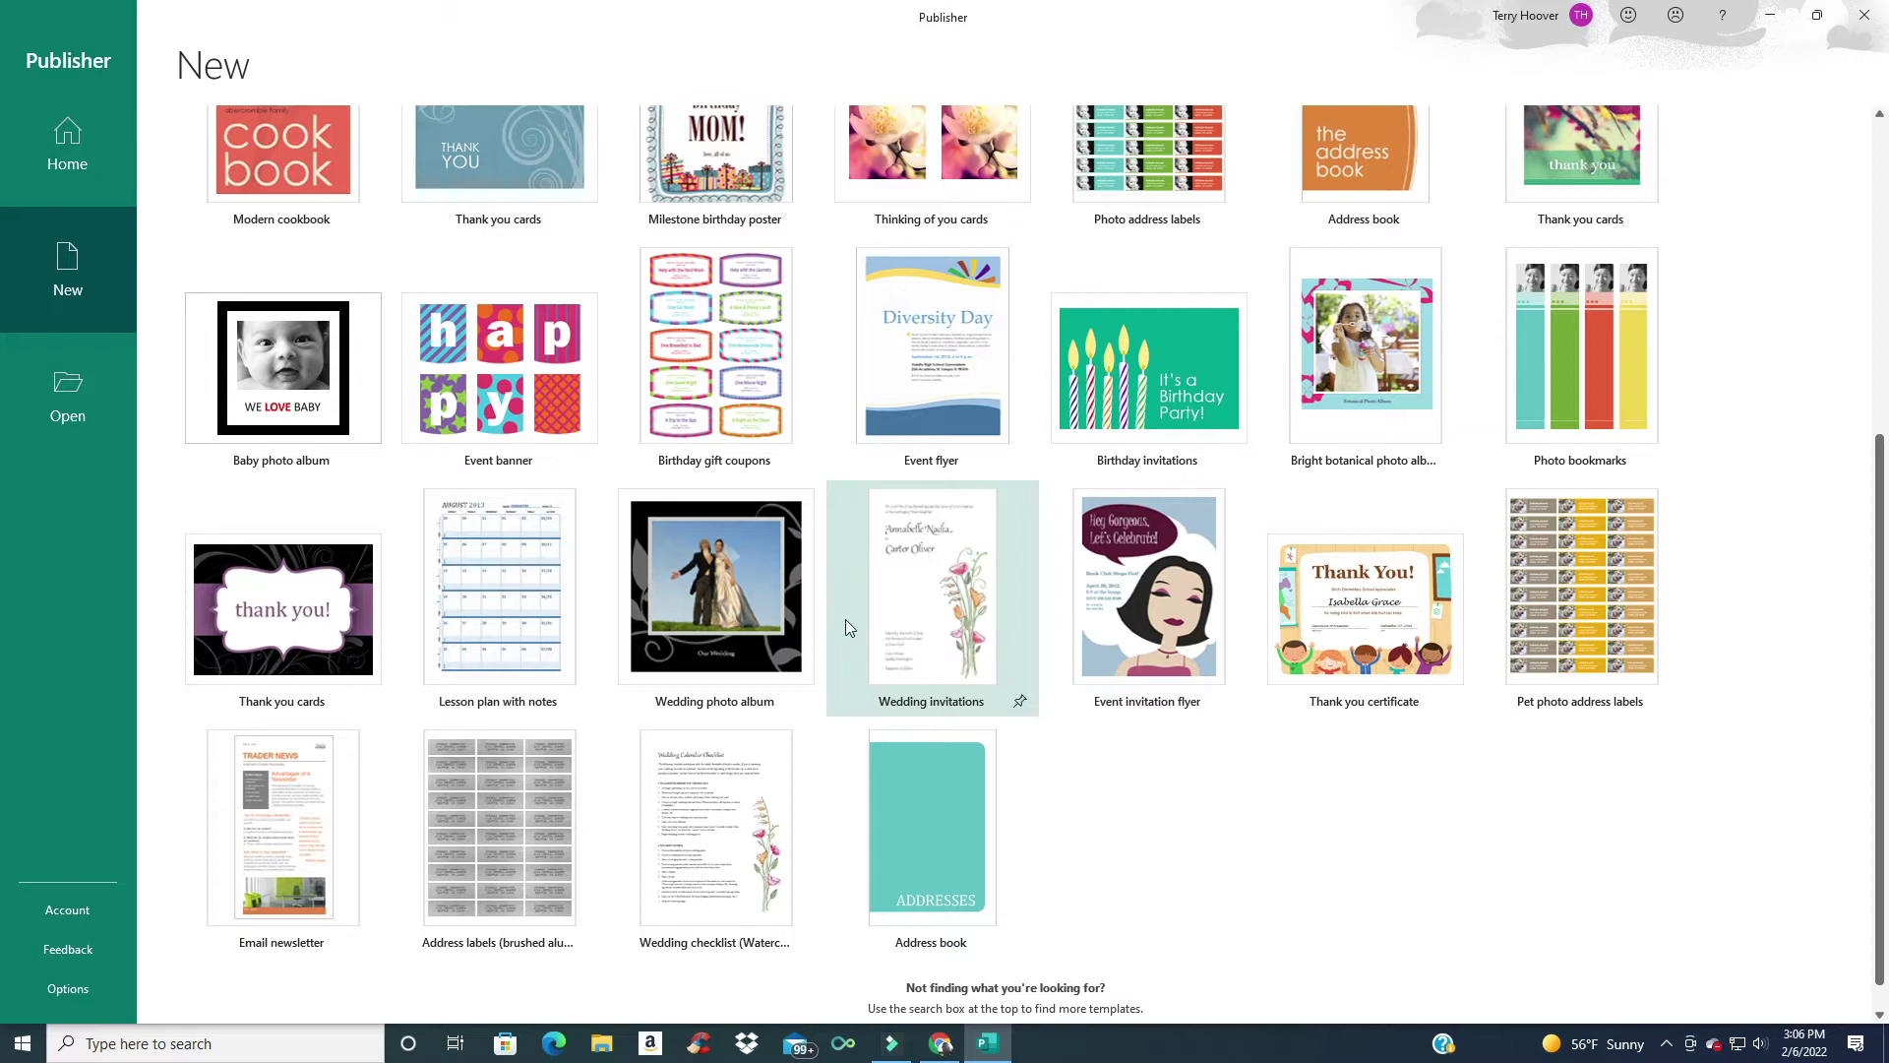
{"action": "scroll", "coordinate": [467, 449], "scroll_direction": "up", "scroll_amount": 5}
{"action": "scroll", "coordinate": [374, 308], "scroll_direction": "up", "scroll_amount": 2}
{"action": "left_click", "coordinate": [269, 393]}
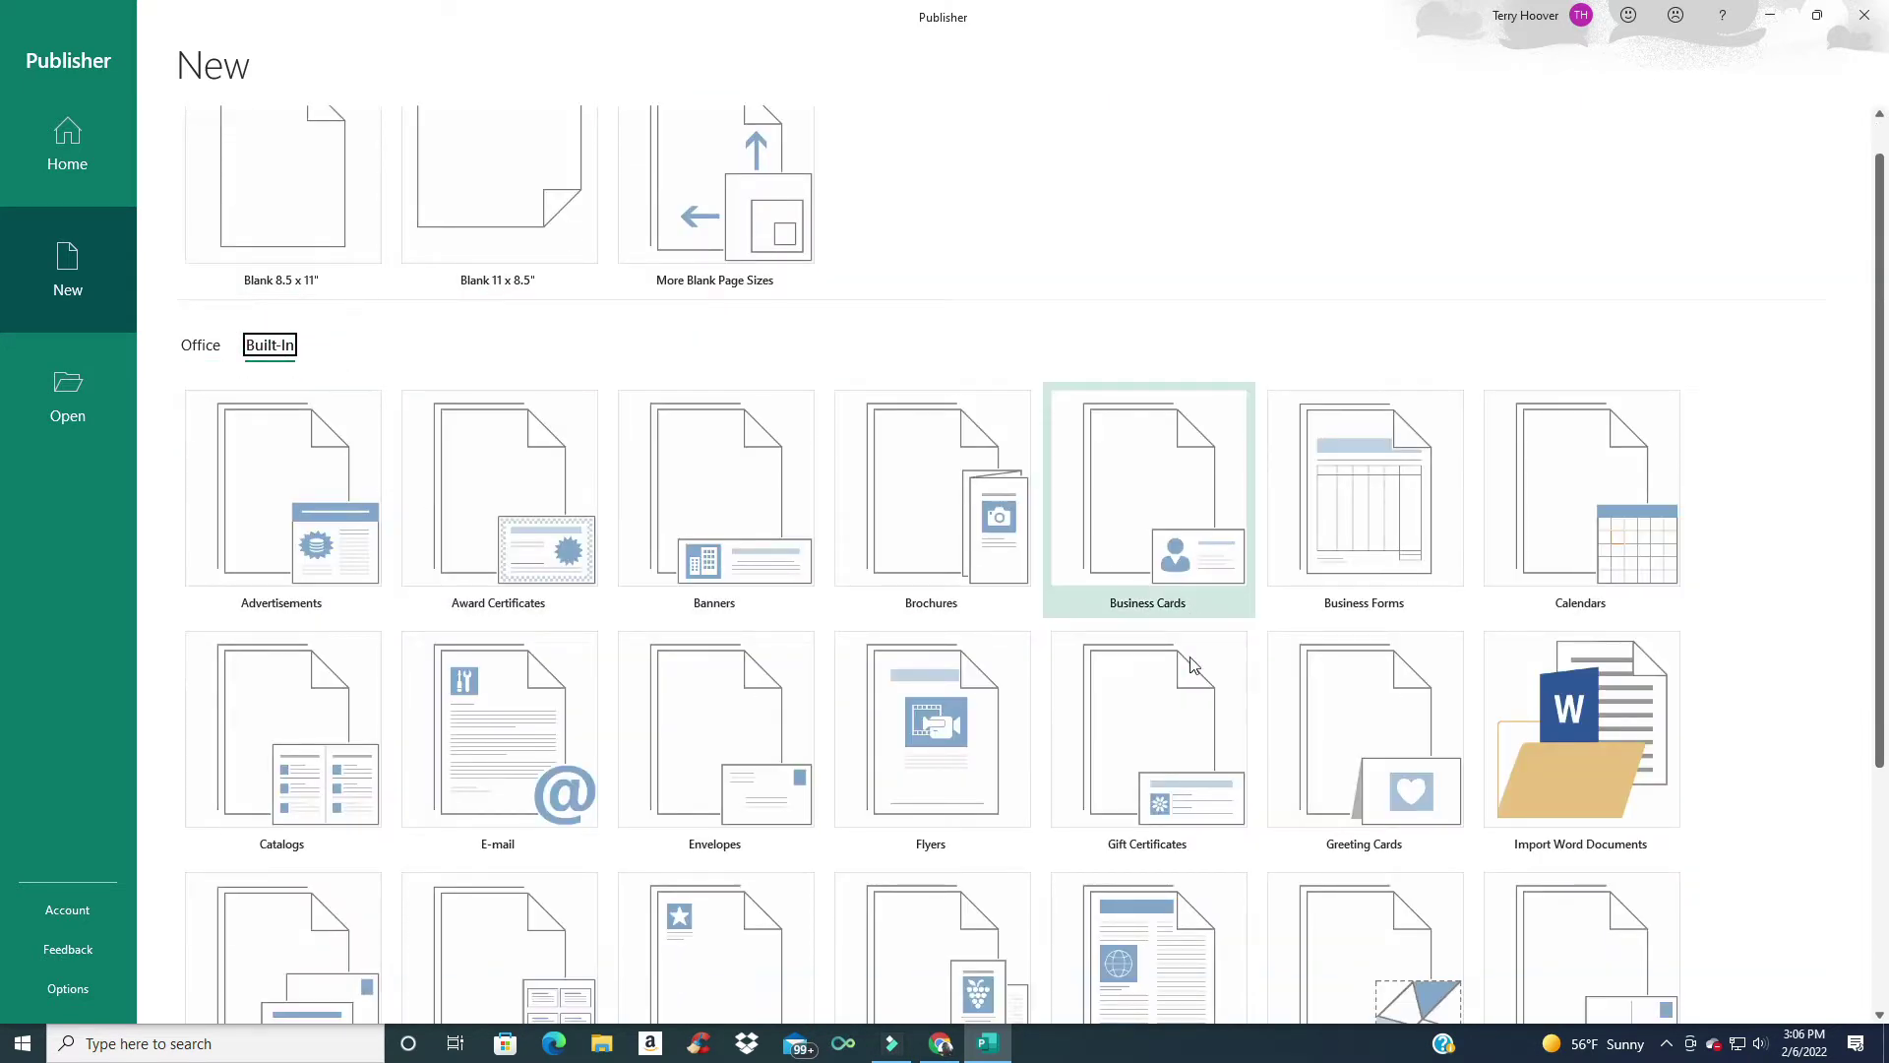
{"action": "scroll", "coordinate": [1147, 591], "scroll_direction": "down", "scroll_amount": 3}
{"action": "scroll", "coordinate": [816, 726], "scroll_direction": "down", "scroll_amount": 1}
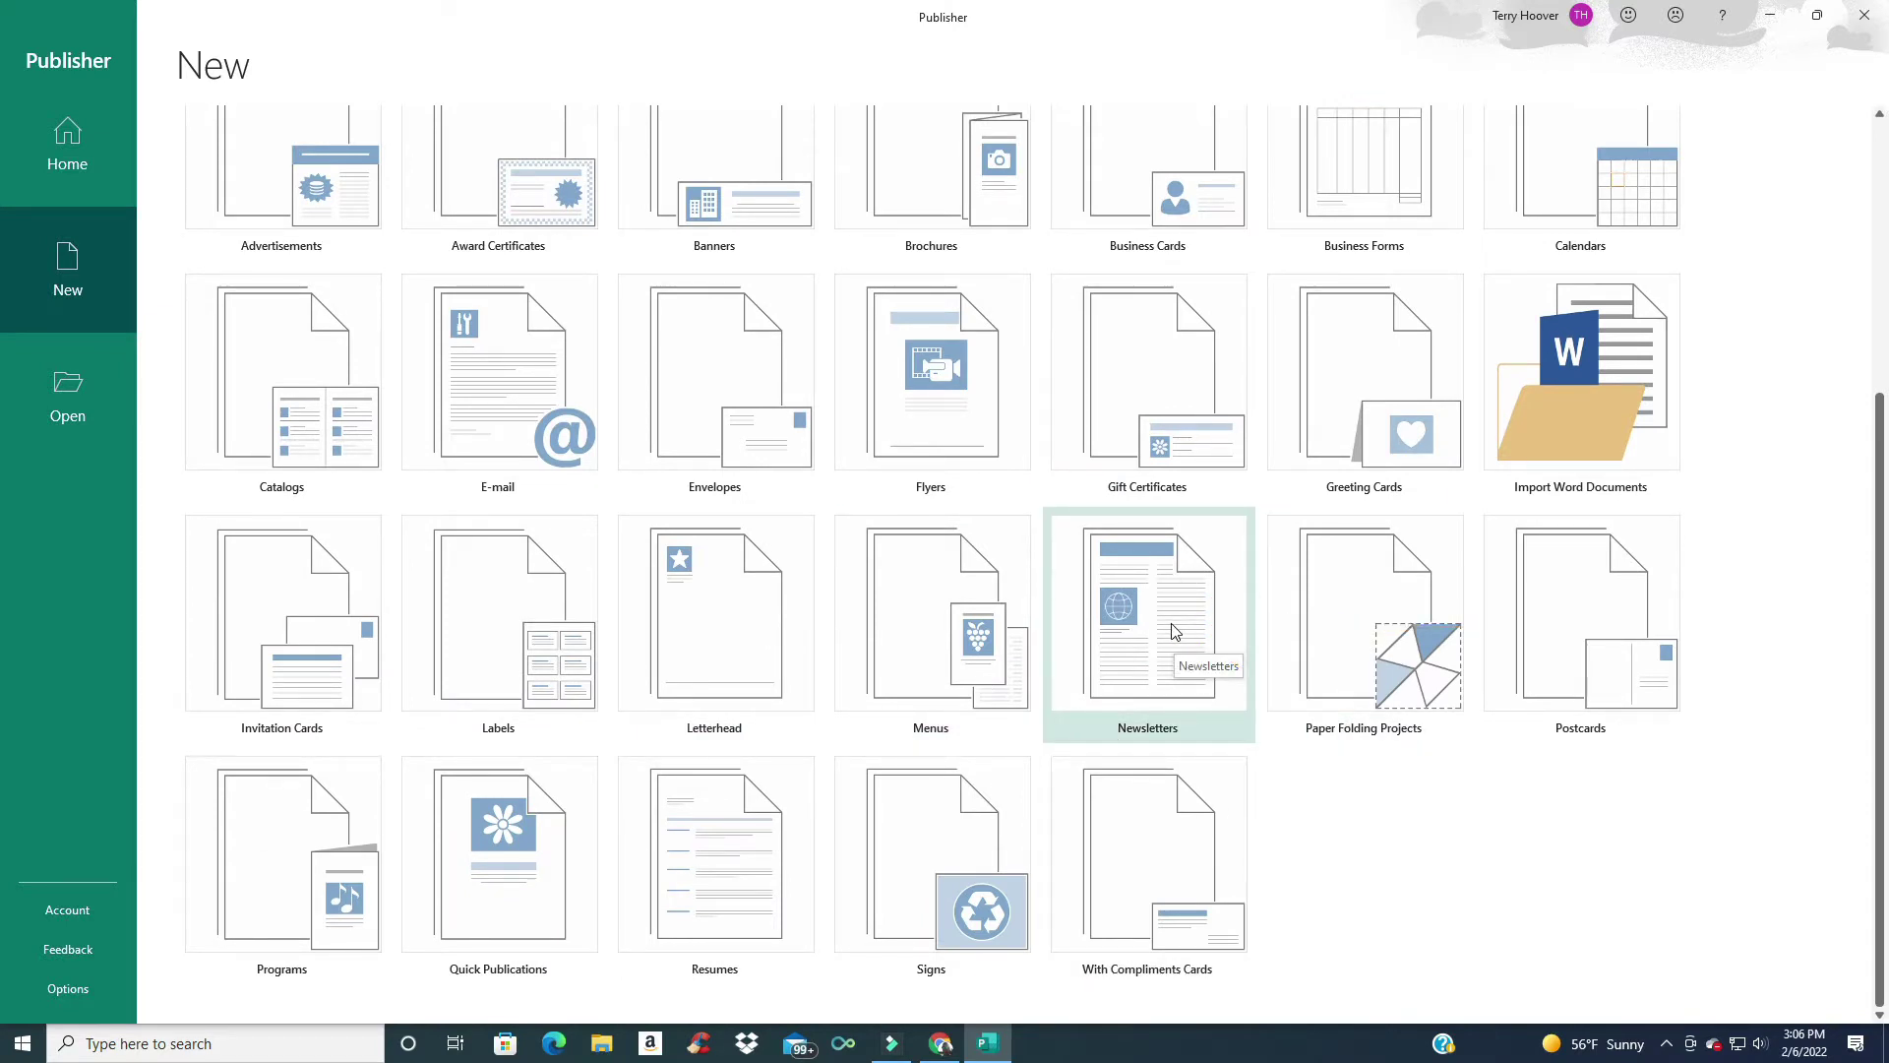
{"action": "scroll", "coordinate": [1166, 634], "scroll_direction": "up", "scroll_amount": 2}
{"action": "scroll", "coordinate": [789, 601], "scroll_direction": "up", "scroll_amount": 1}
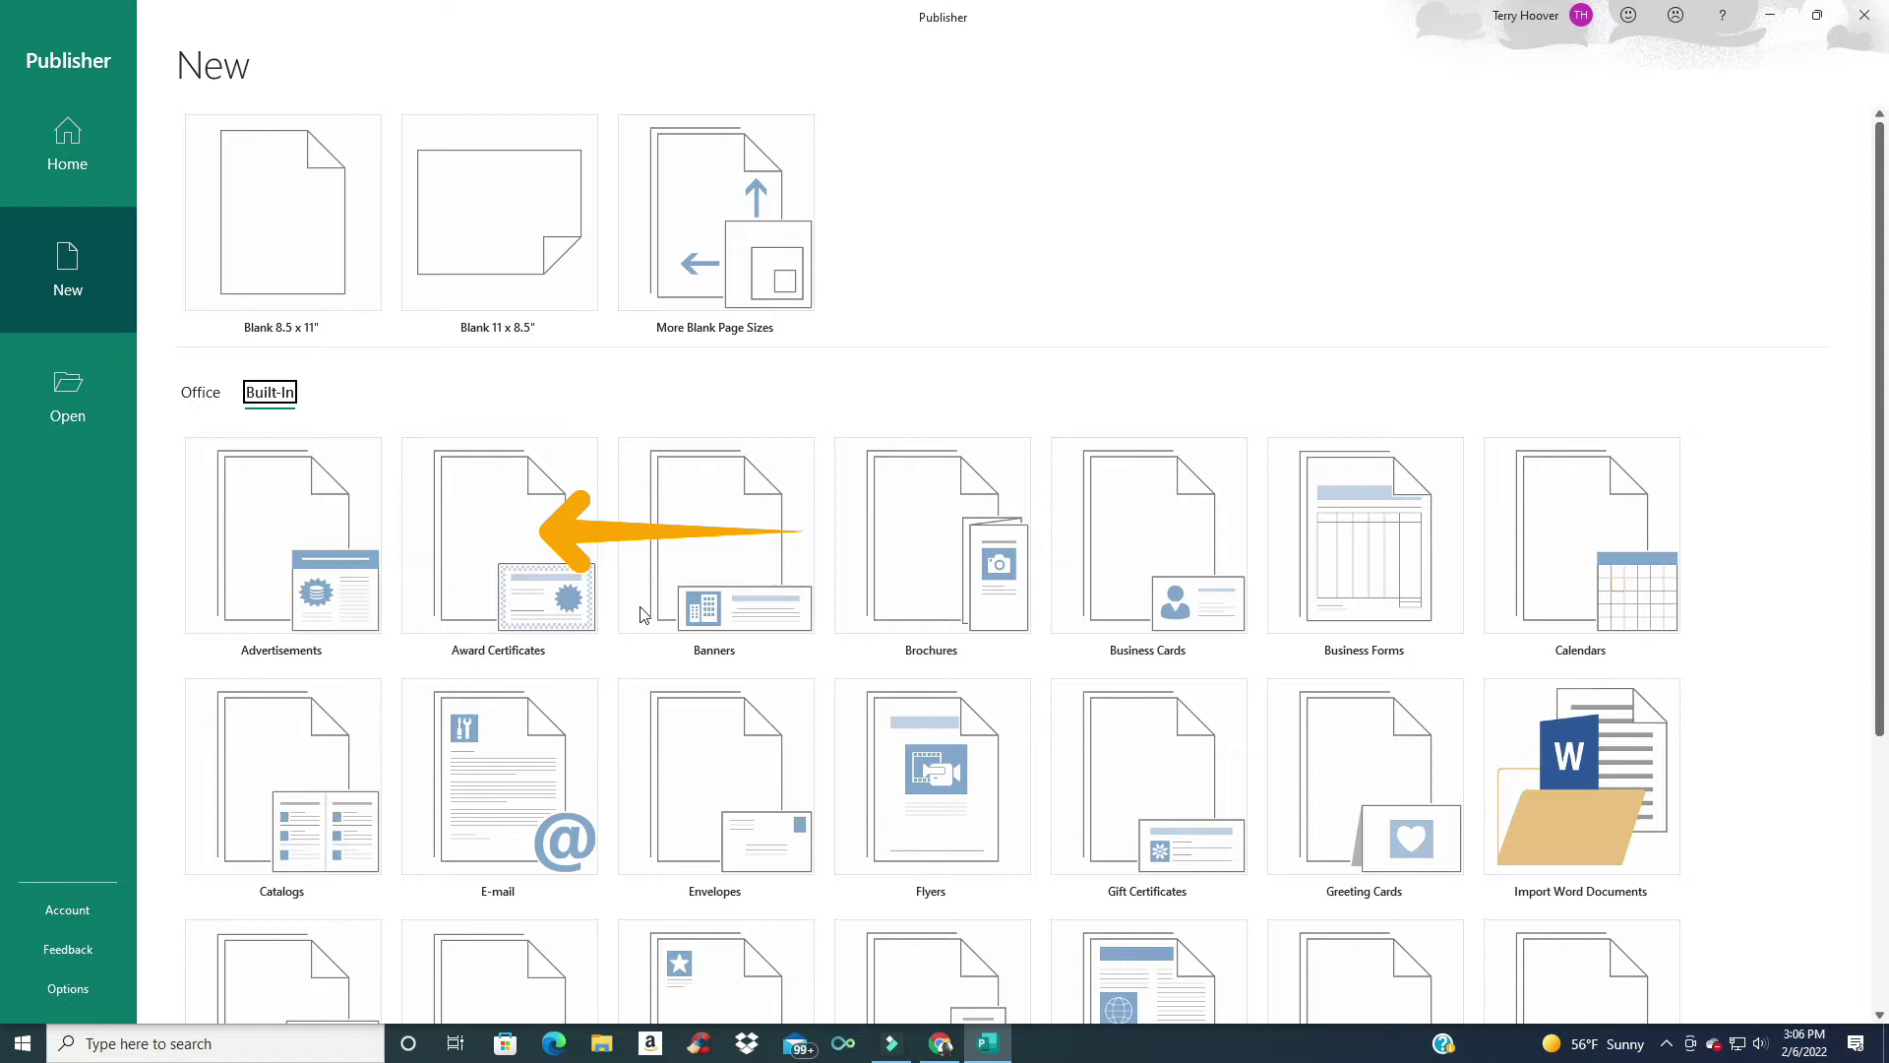
Step: Show the built-in Award Certificates templates
{"action": "left_click", "coordinate": [518, 518]}
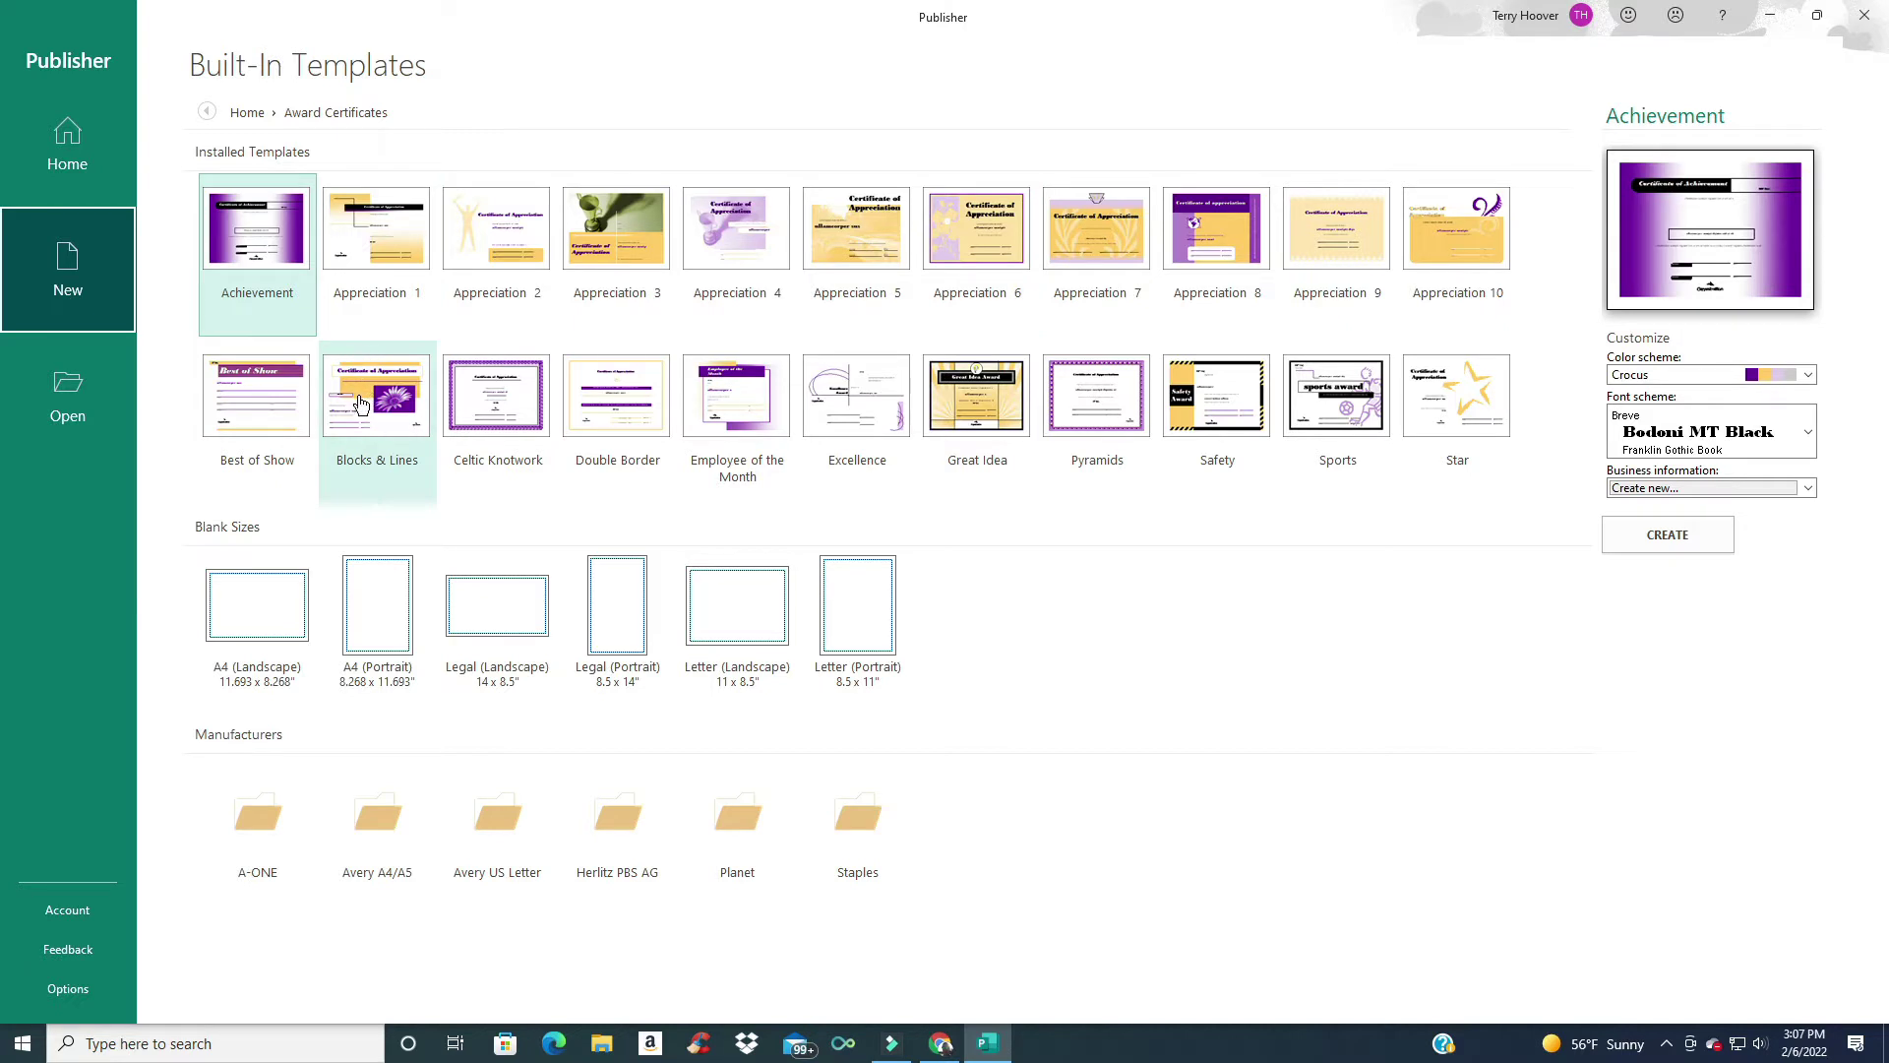
Step: Create the Appreciation 7 certificate and change the recipient name to John Smith
{"action": "double_click", "coordinate": [1118, 245]}
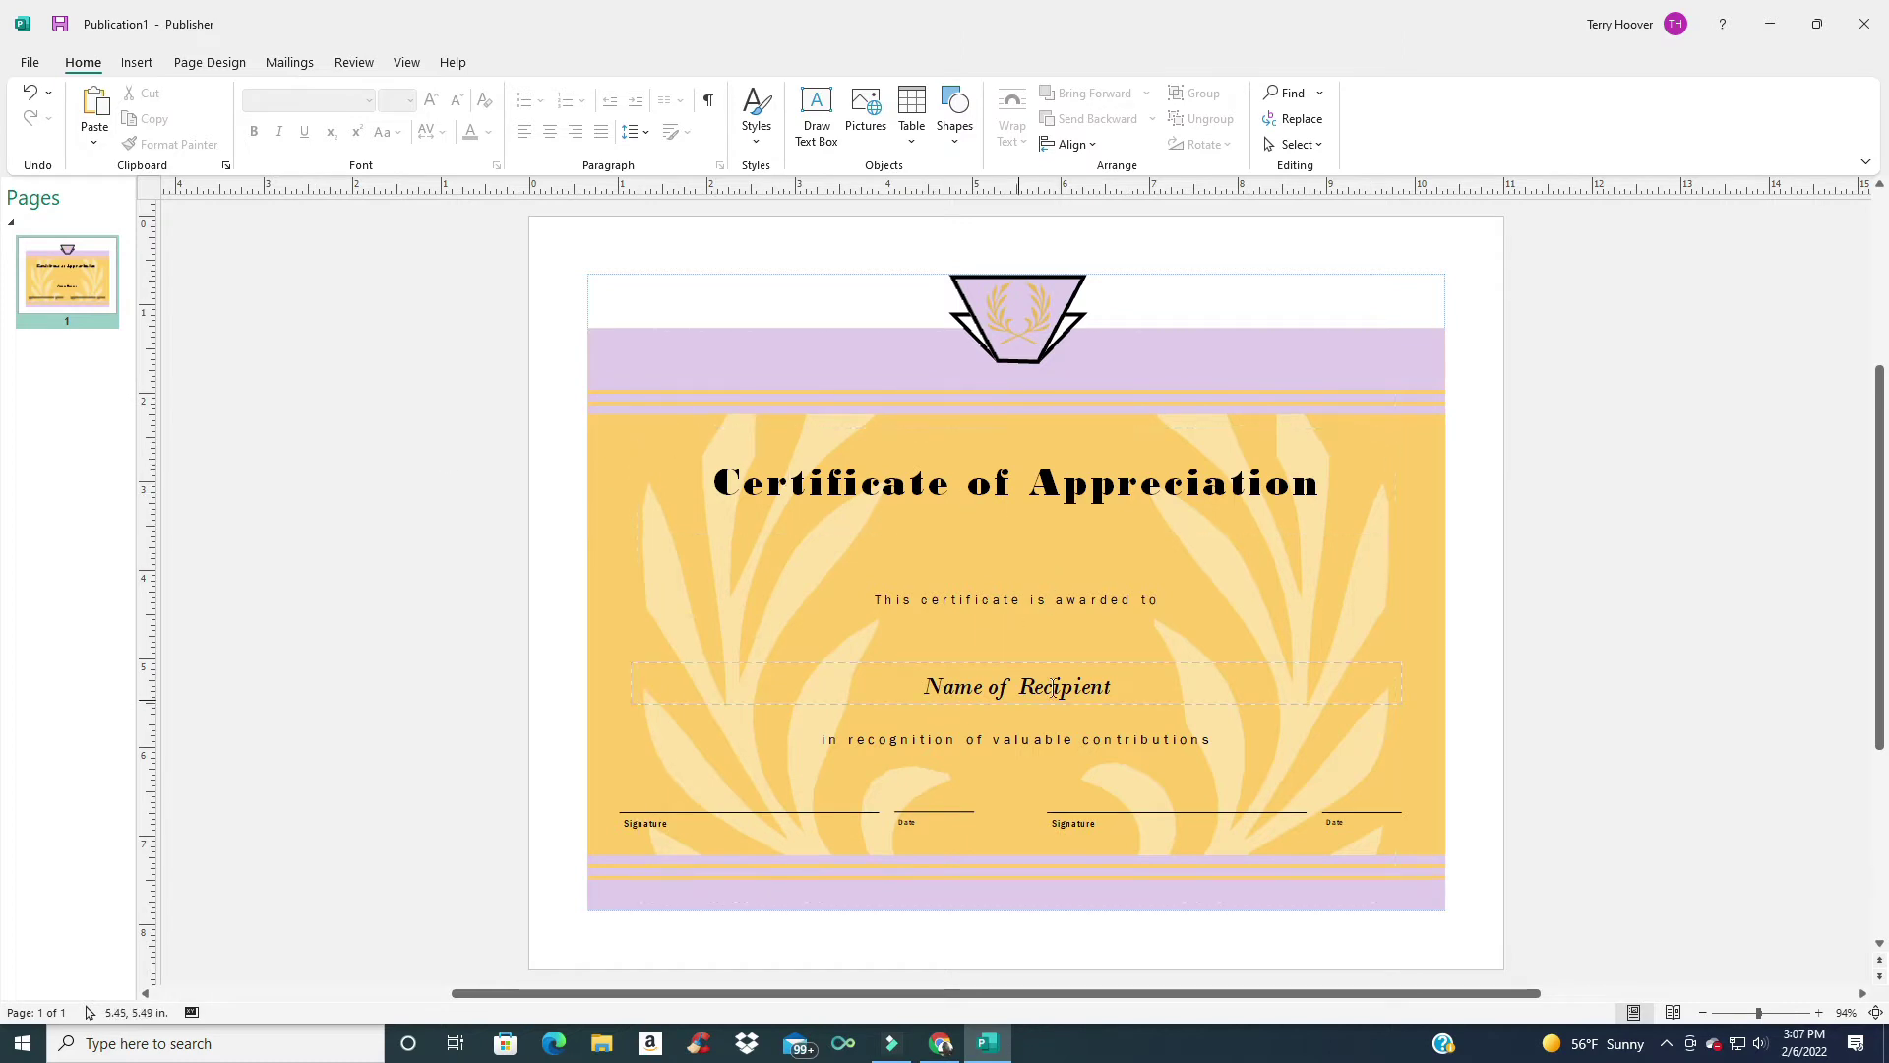
{"action": "left_click", "coordinate": [952, 635]}
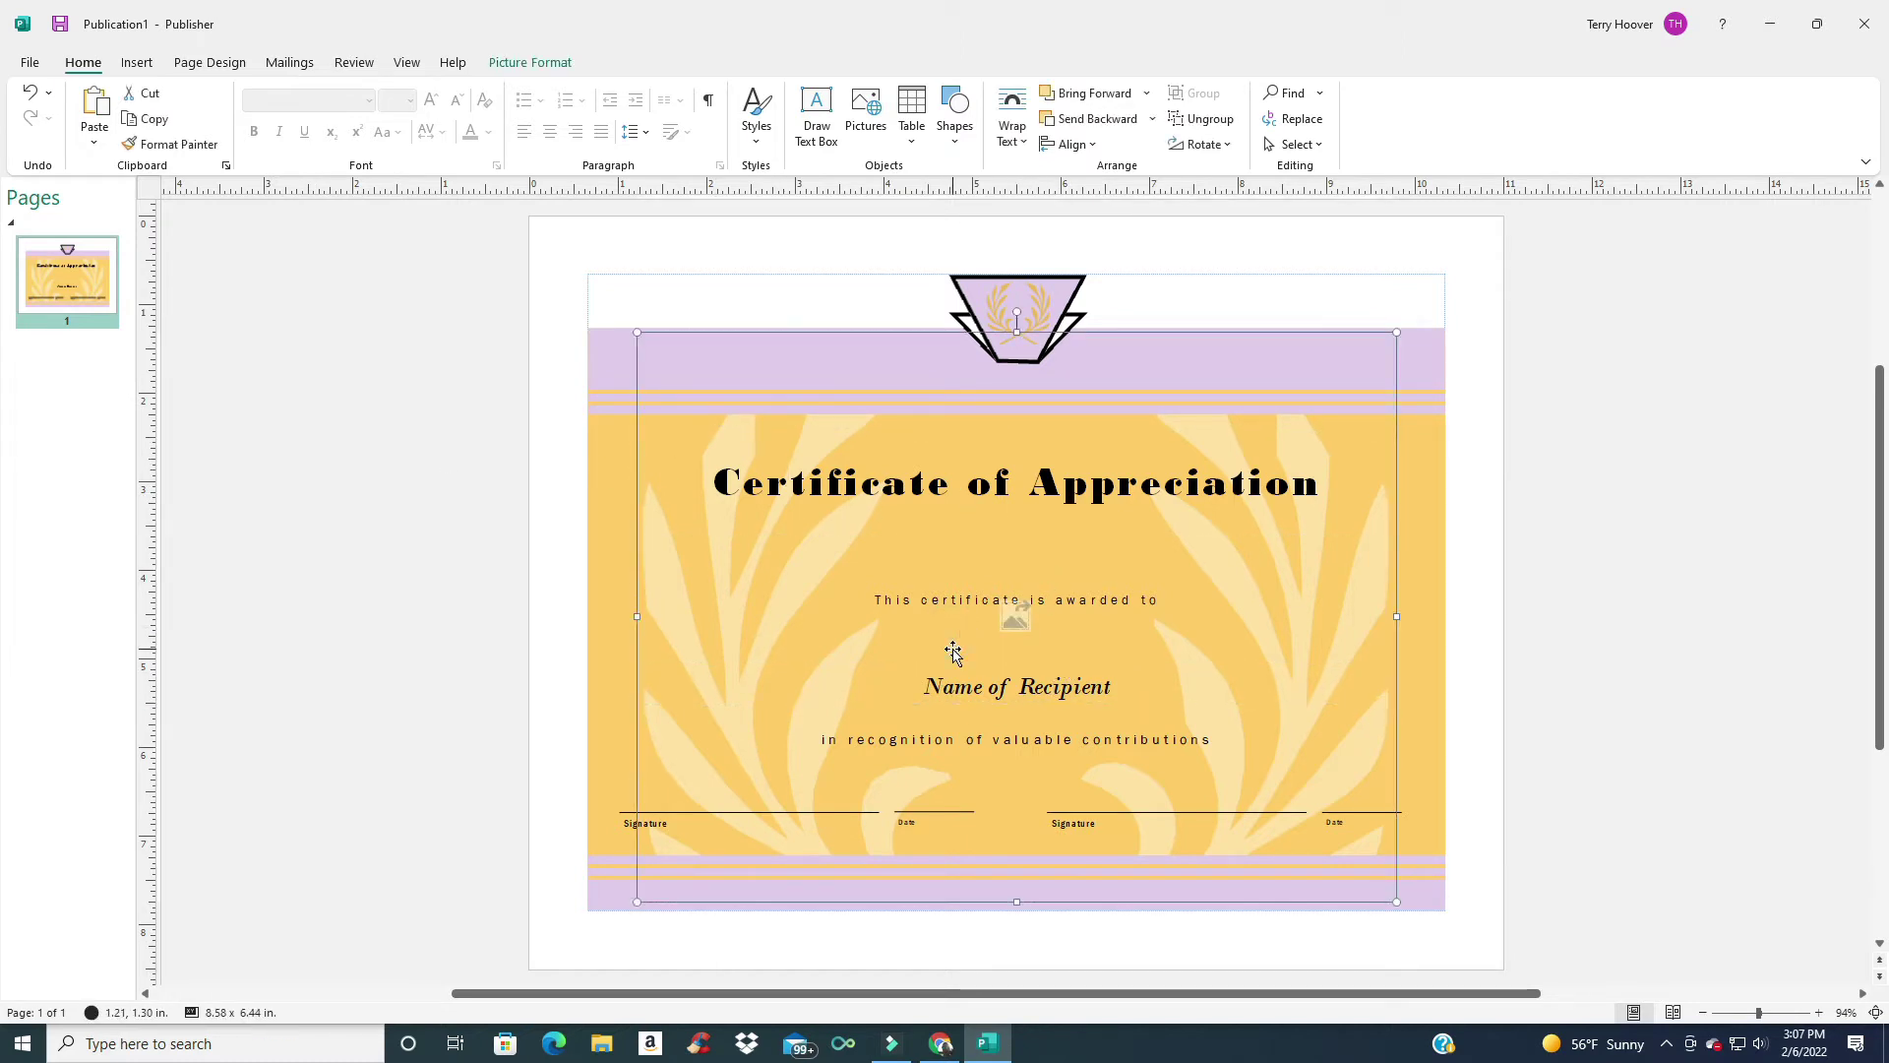
{"action": "triple_click", "coordinate": [1041, 690]}
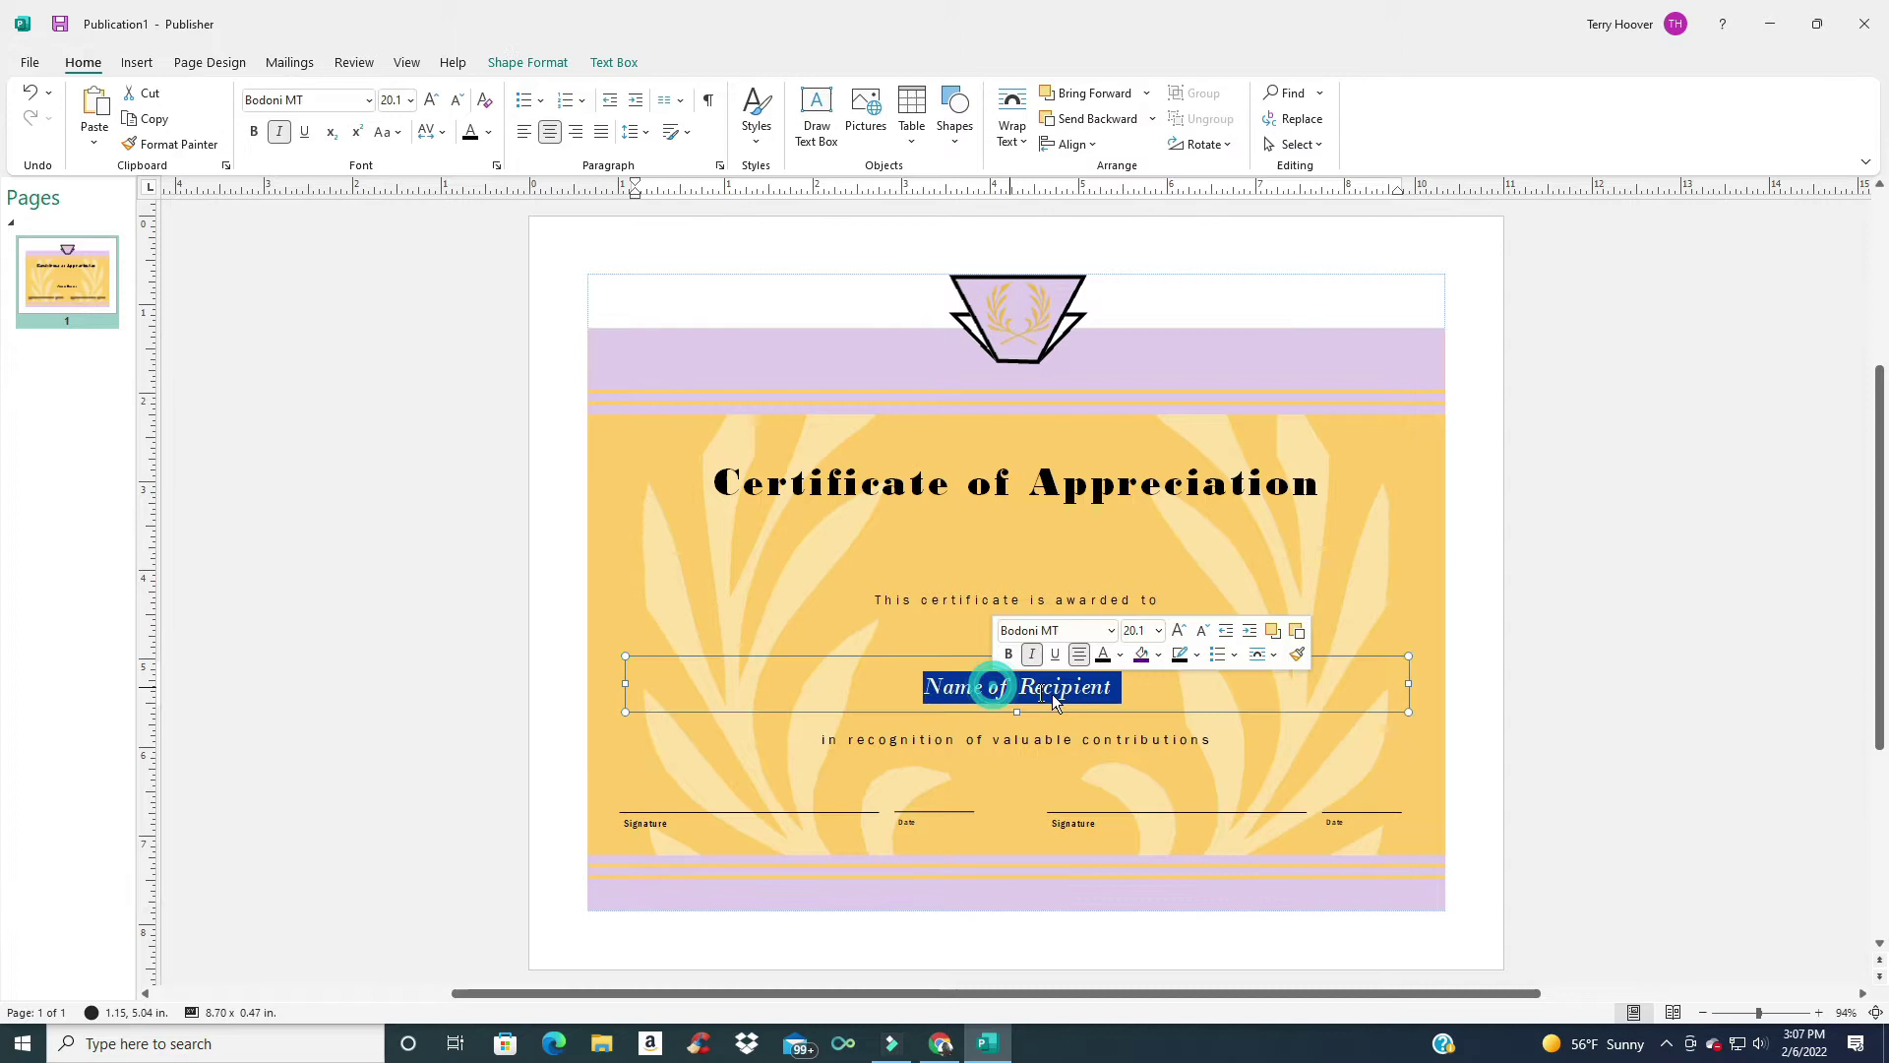
{"action": "left_click", "coordinate": [1122, 696]}
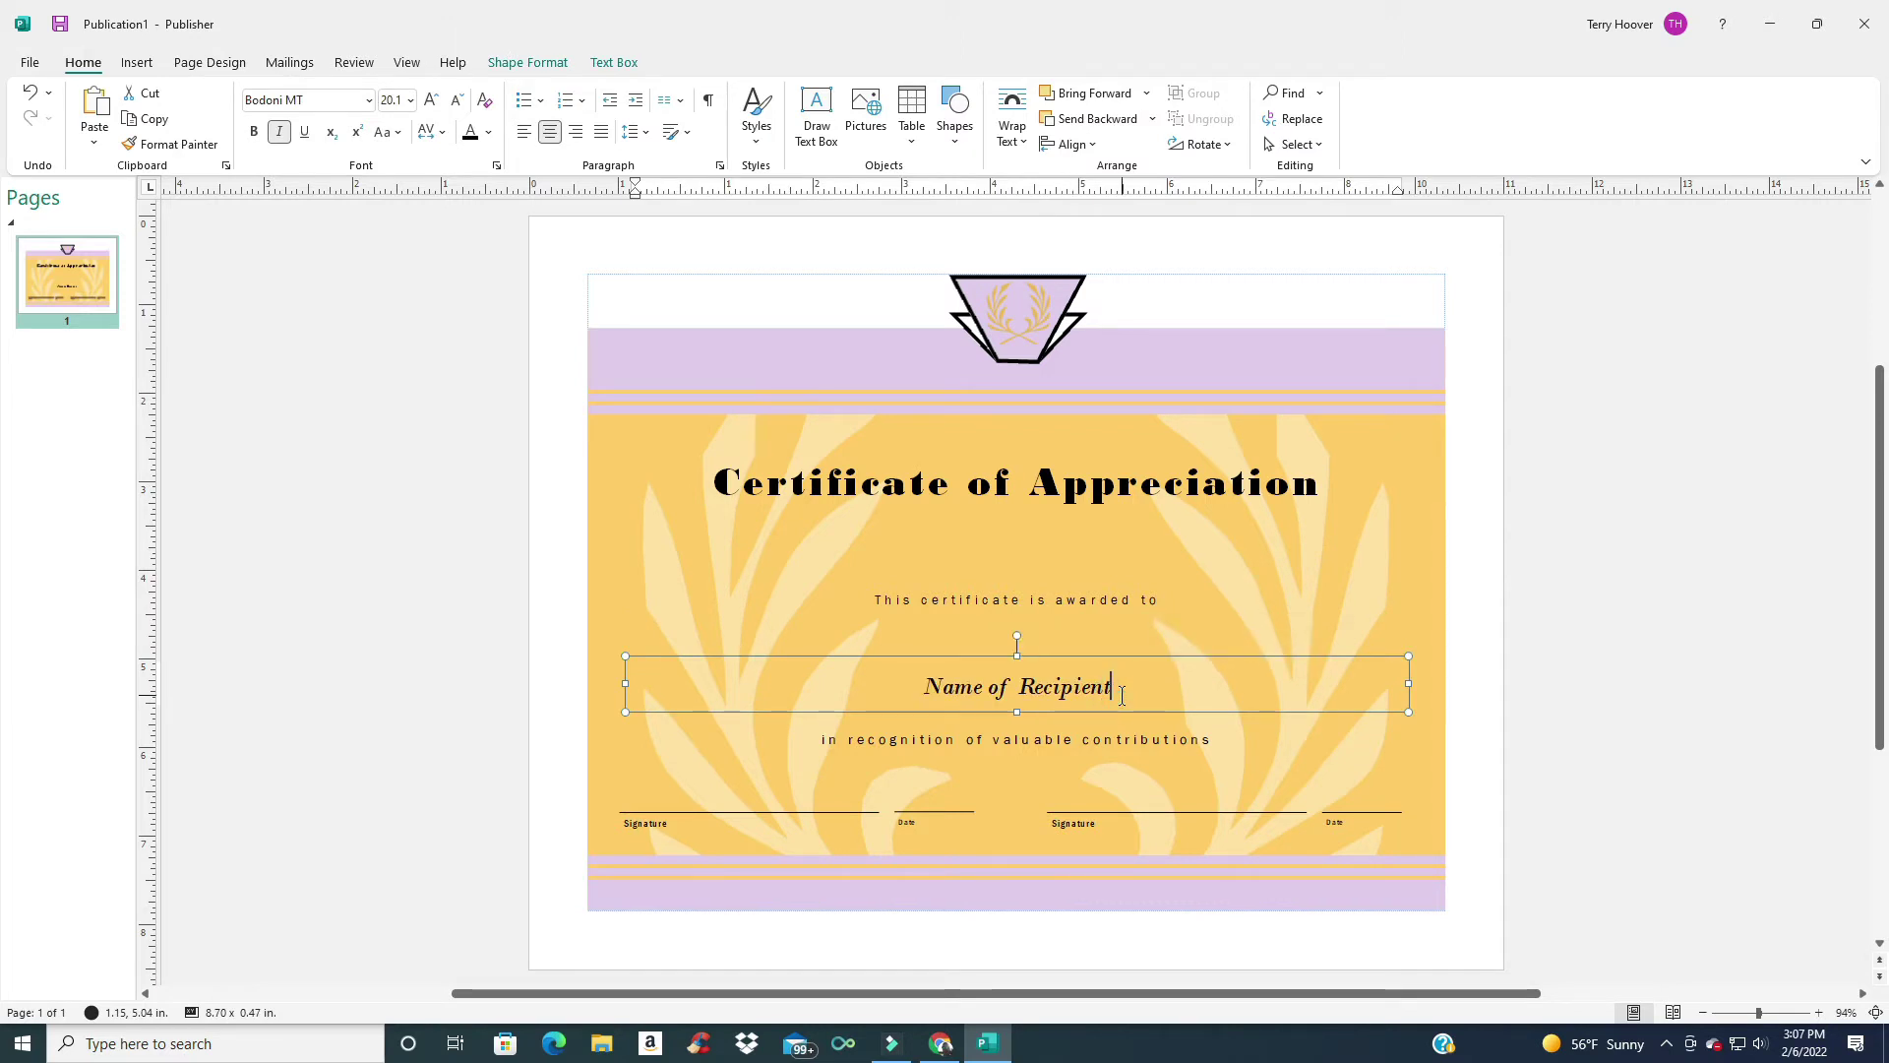
{"action": "key", "text": "shift+Home"}
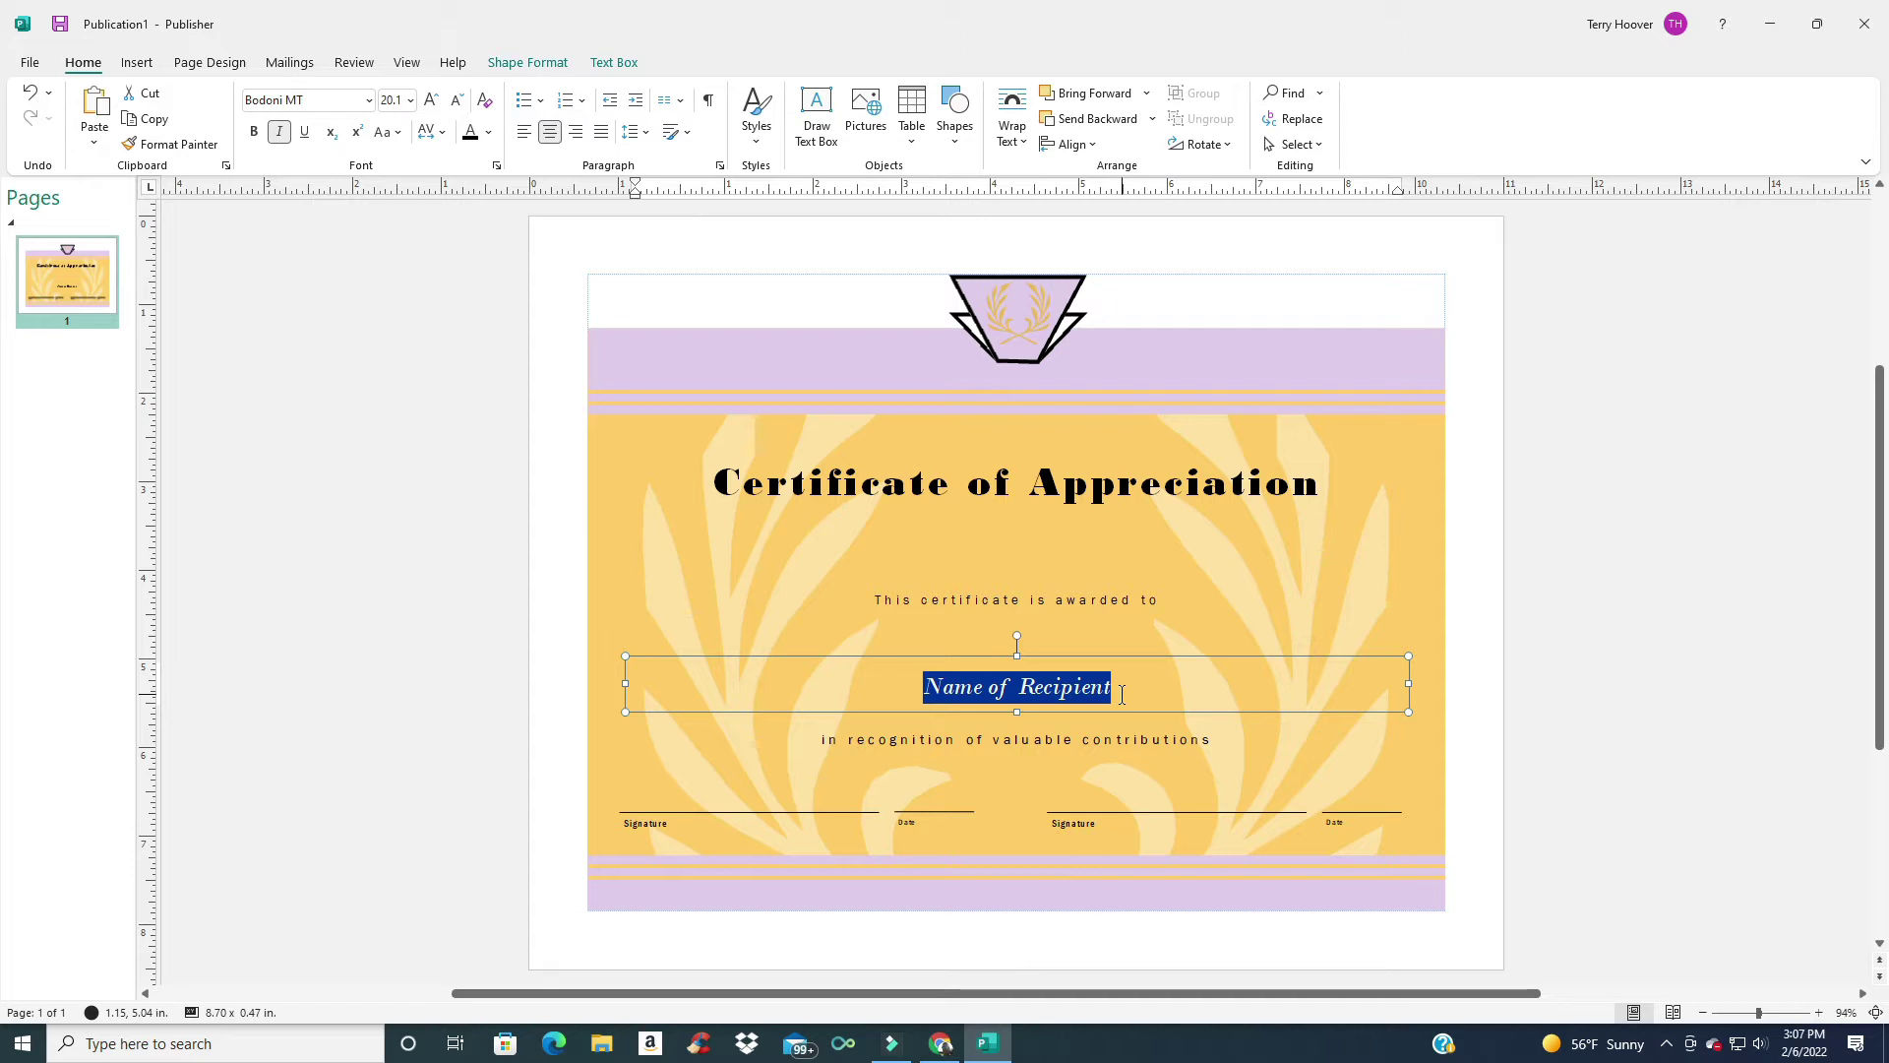
{"action": "type", "text": "Jpj"}
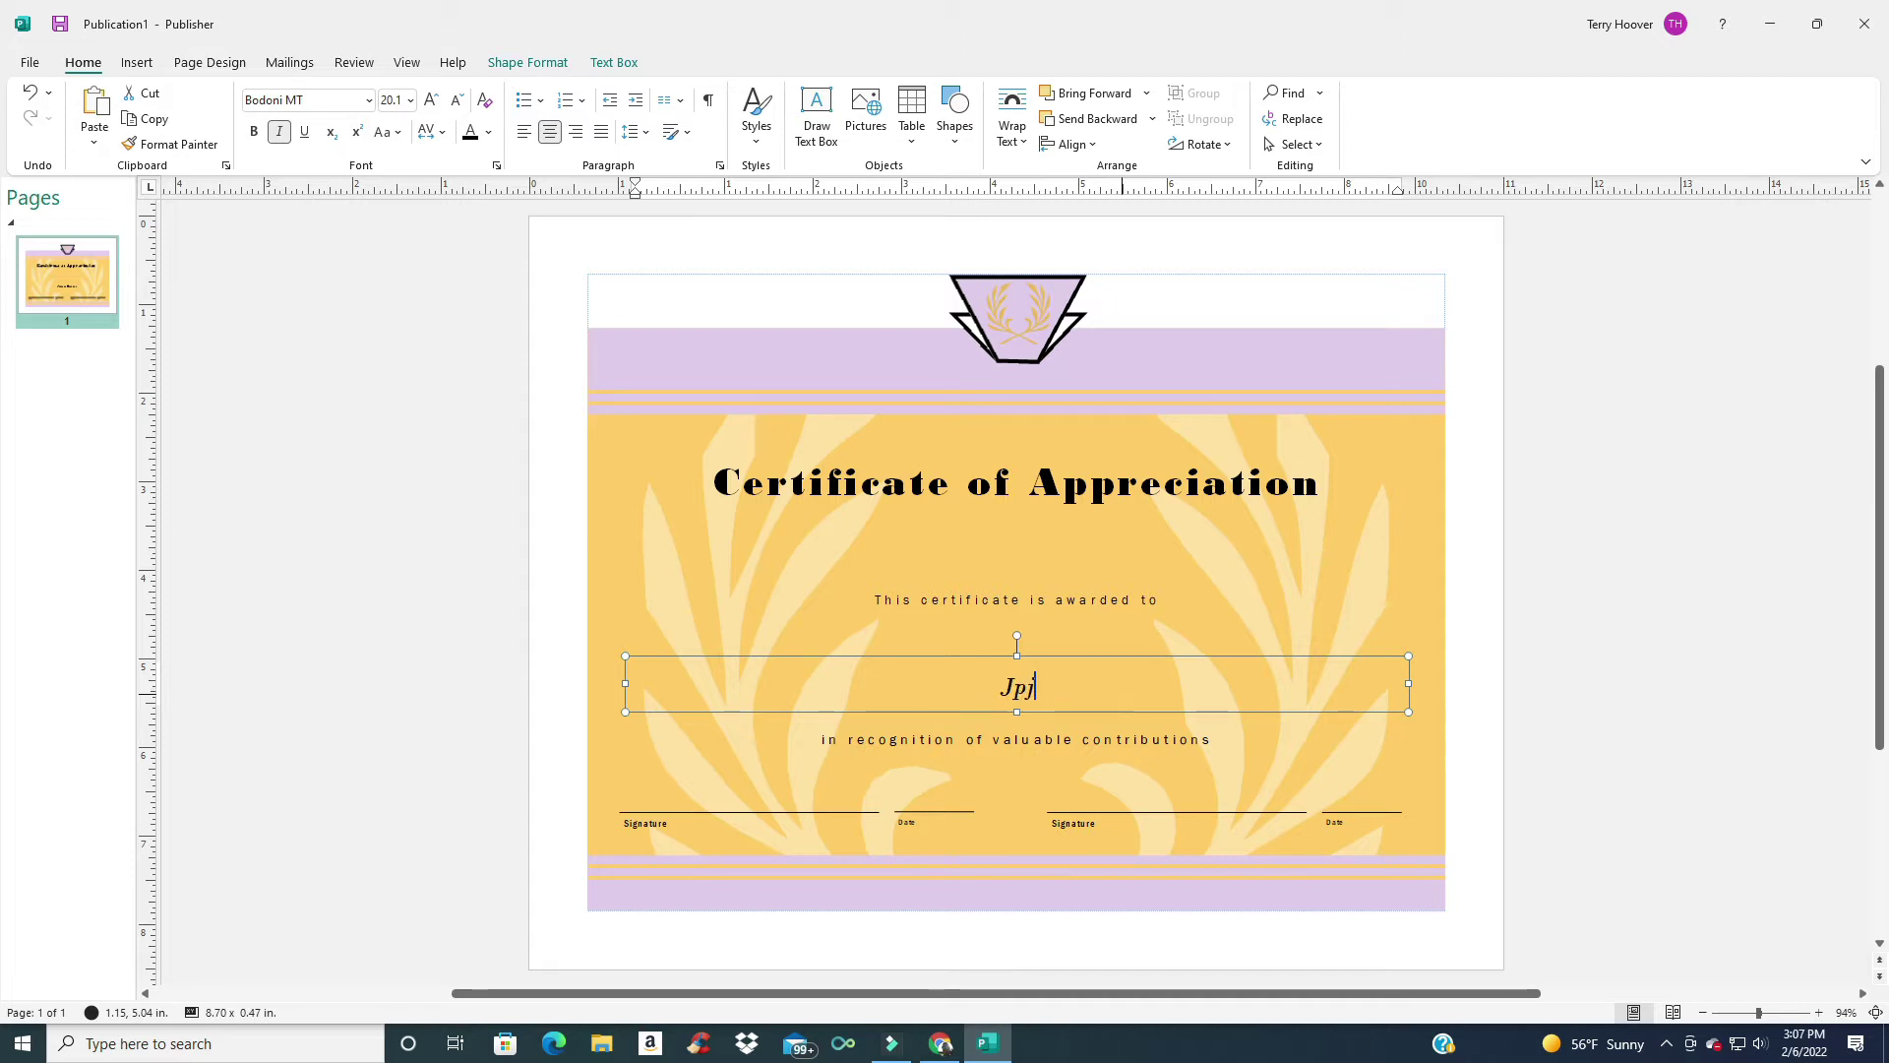
{"action": "type", "text": "n"}
{"action": "key", "text": "BackSpace"}
{"action": "key", "text": "BackSpace"}
{"action": "type", "text": "hn Sm"}
{"action": "type", "text": "ith"}
{"action": "left_click", "coordinate": [734, 560]}
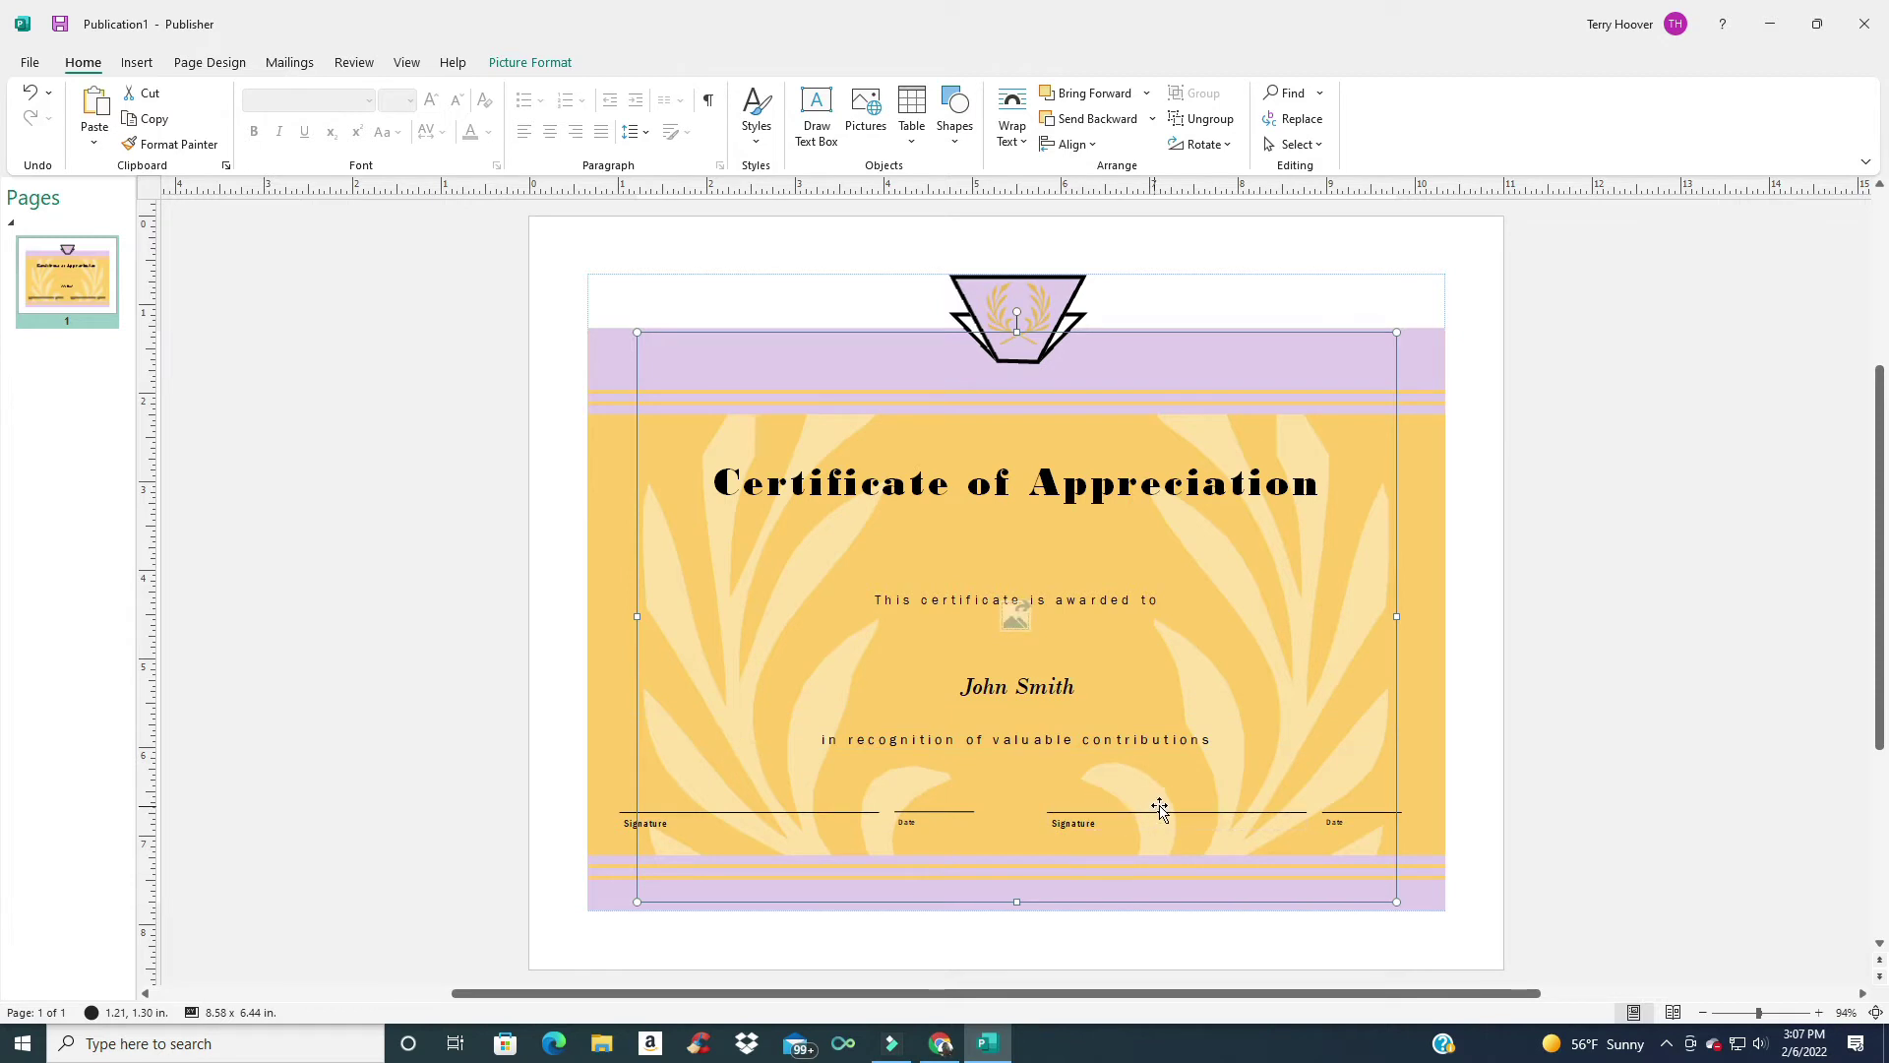
Step: Inspect the laurel emblem and switch to the ribbon's Insert commands
{"action": "left_click", "coordinate": [949, 552]}
{"action": "left_click", "coordinate": [948, 551]}
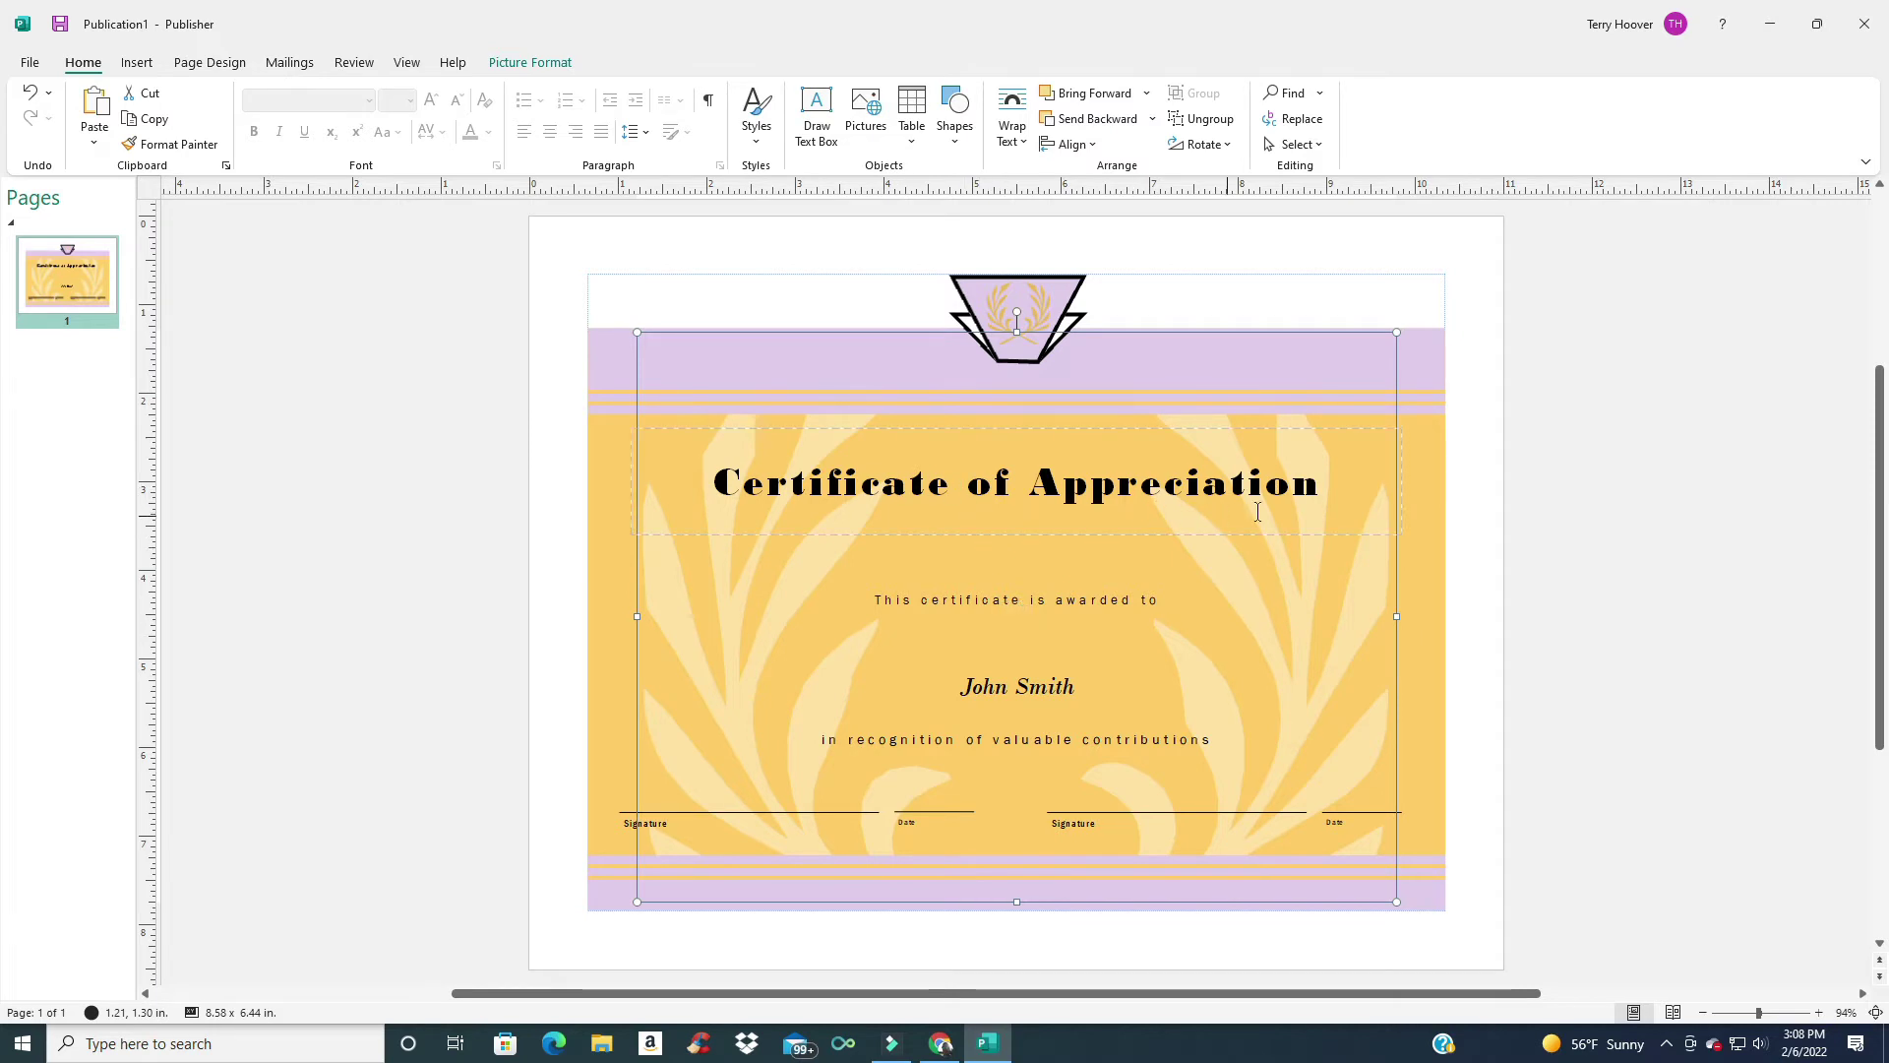
{"action": "left_click", "coordinate": [1021, 319]}
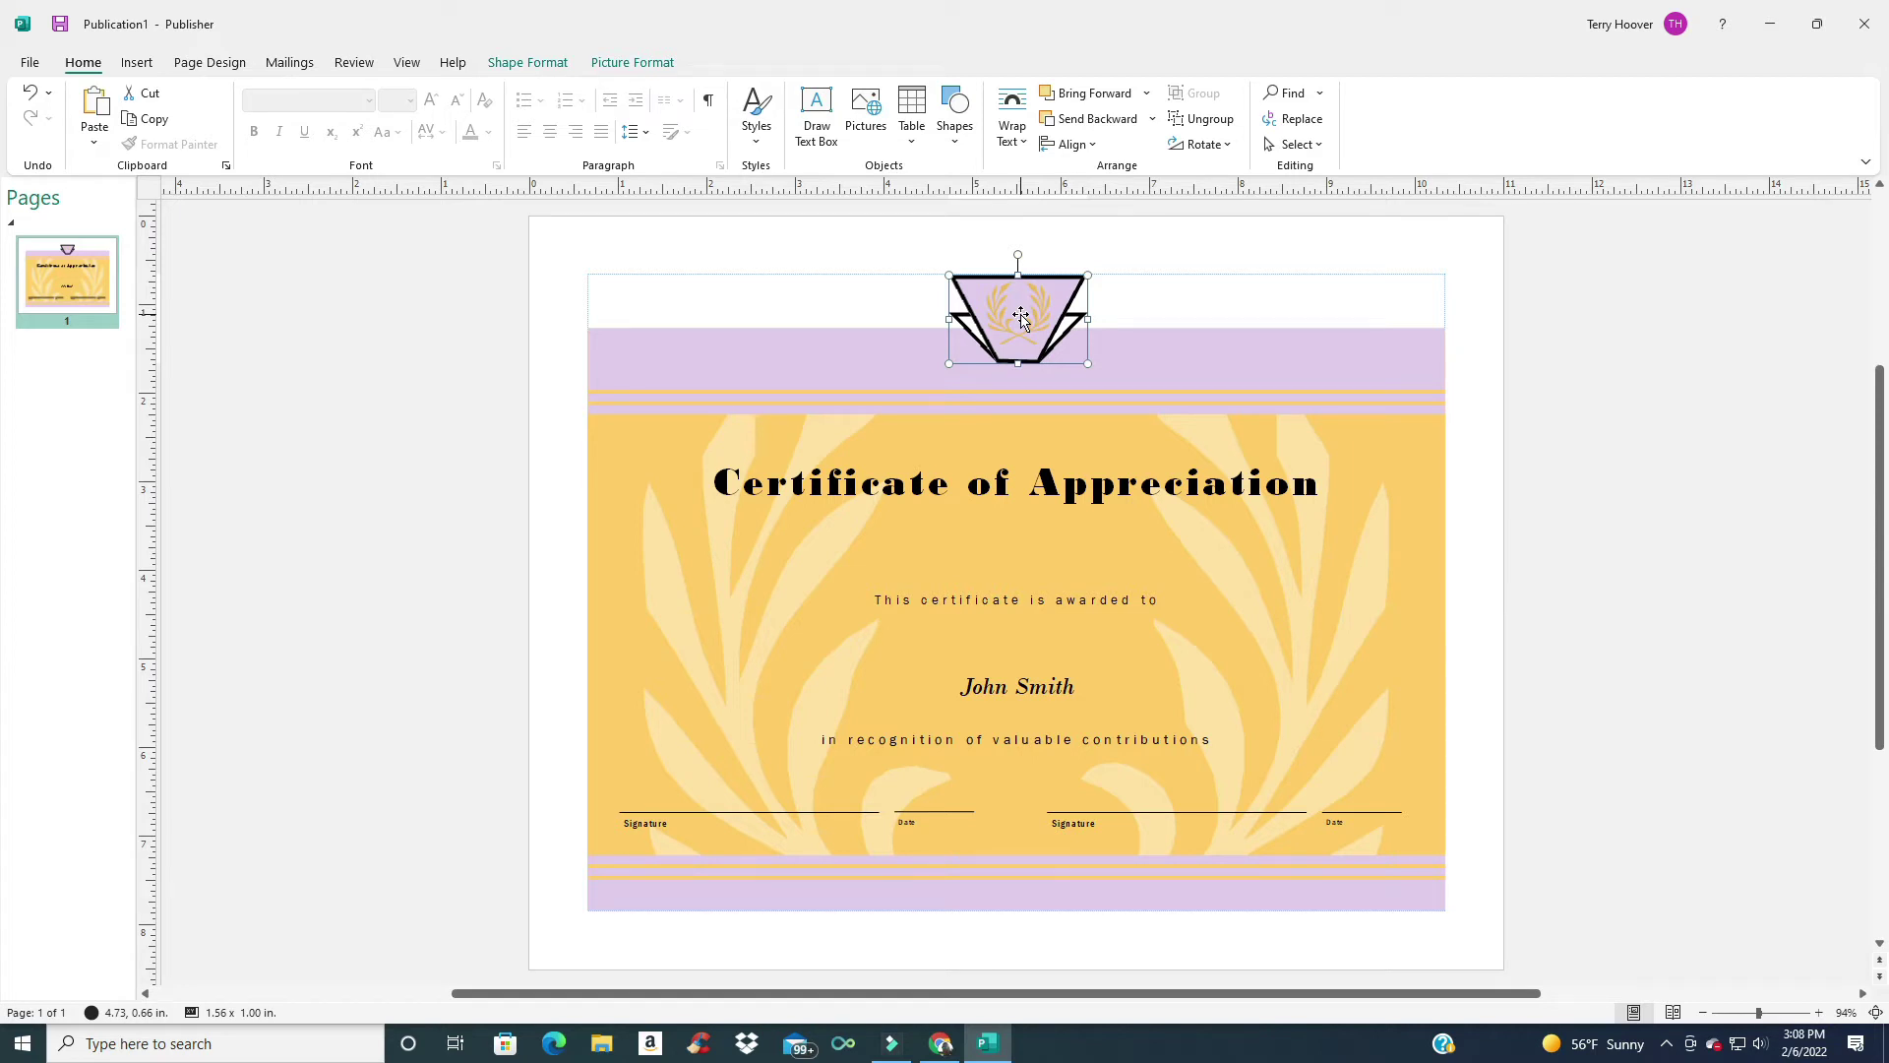
{"action": "left_click", "coordinate": [656, 569]}
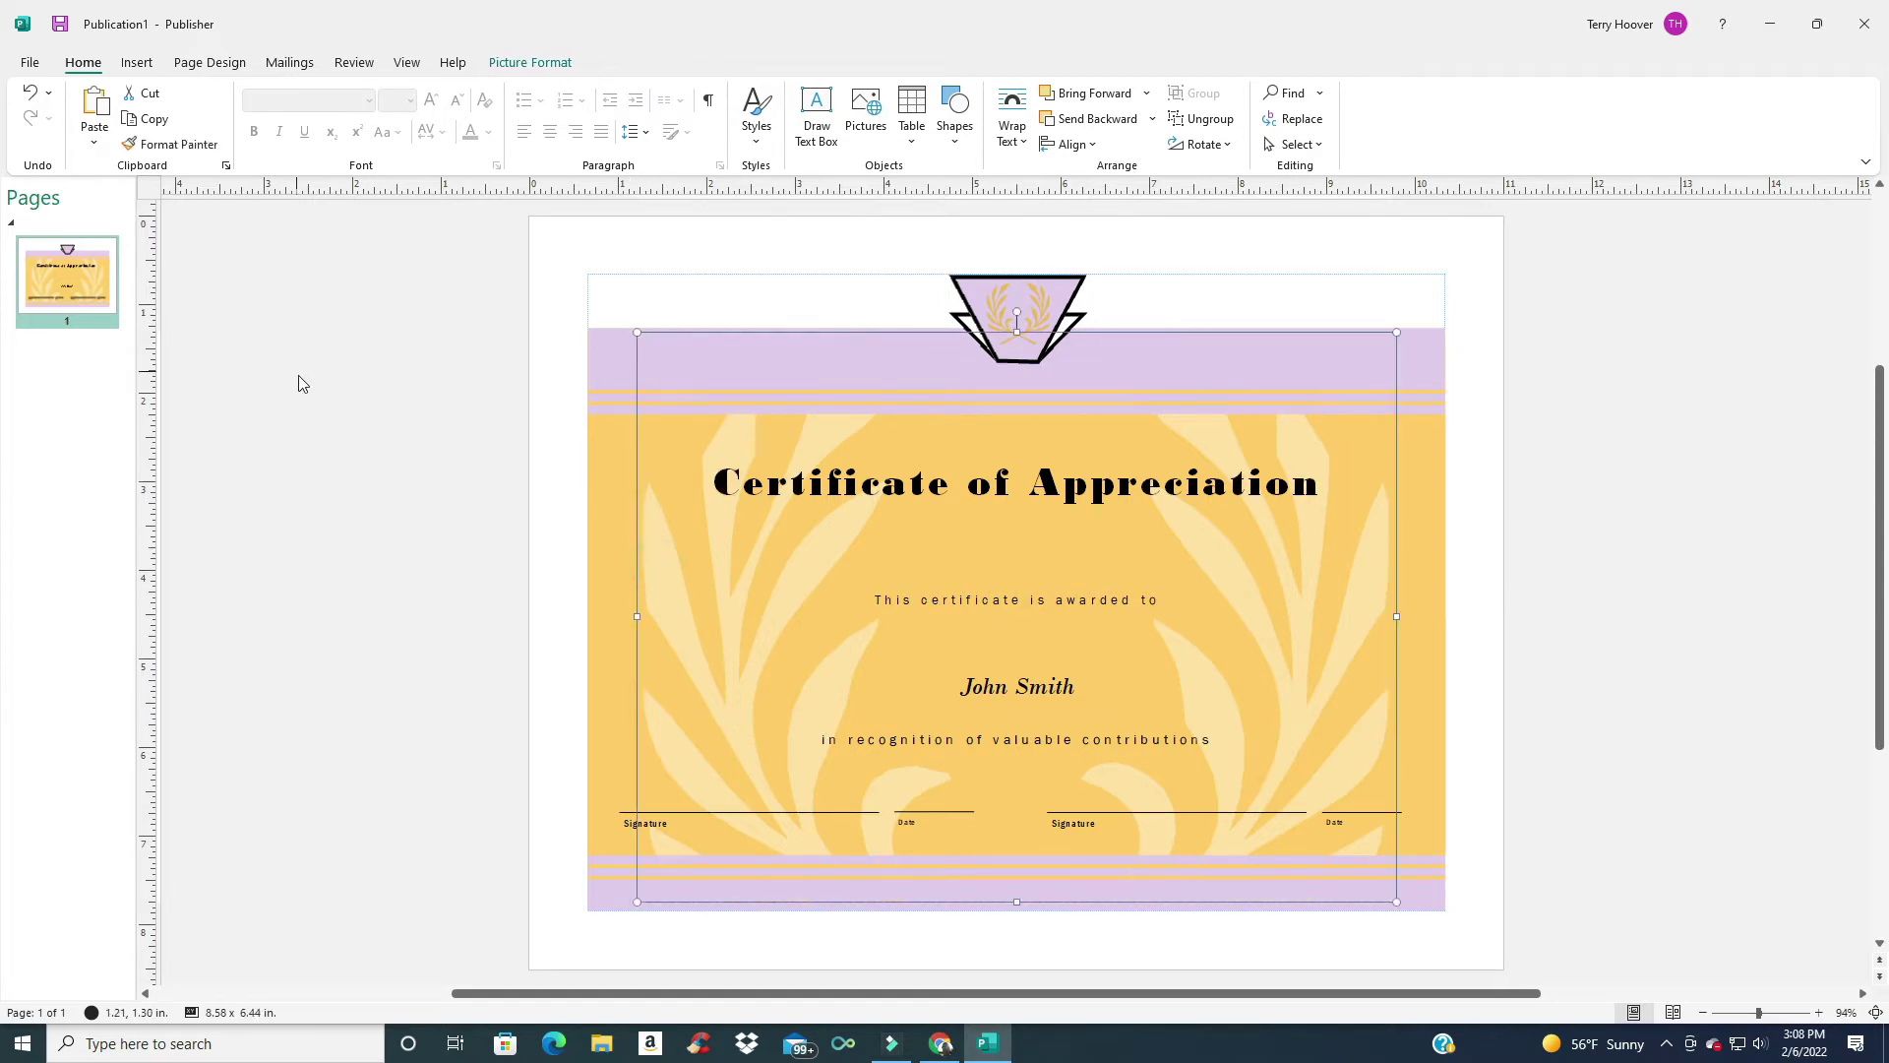
{"action": "left_click", "coordinate": [134, 62]}
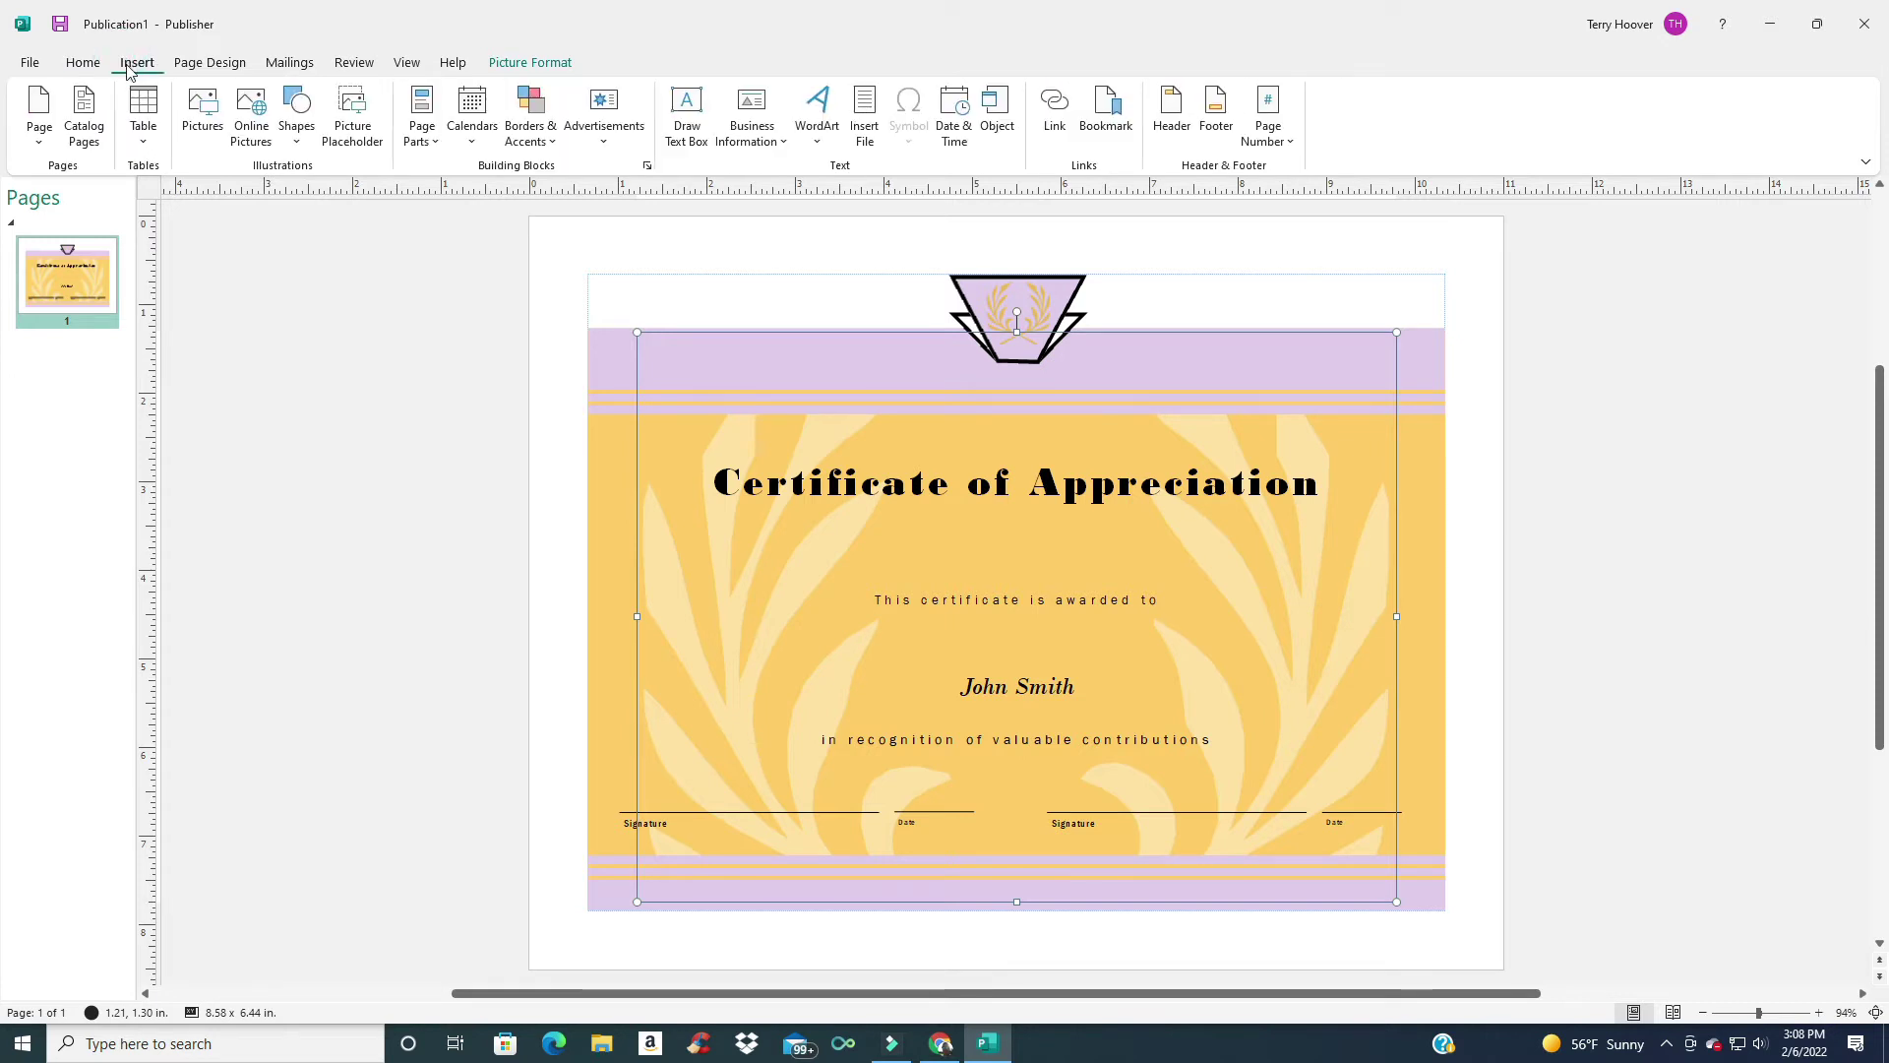
Step: Search online pictures for 'company logo' and insert the blue swoosh COMPANY NAME logo
{"action": "left_click", "coordinate": [247, 148]}
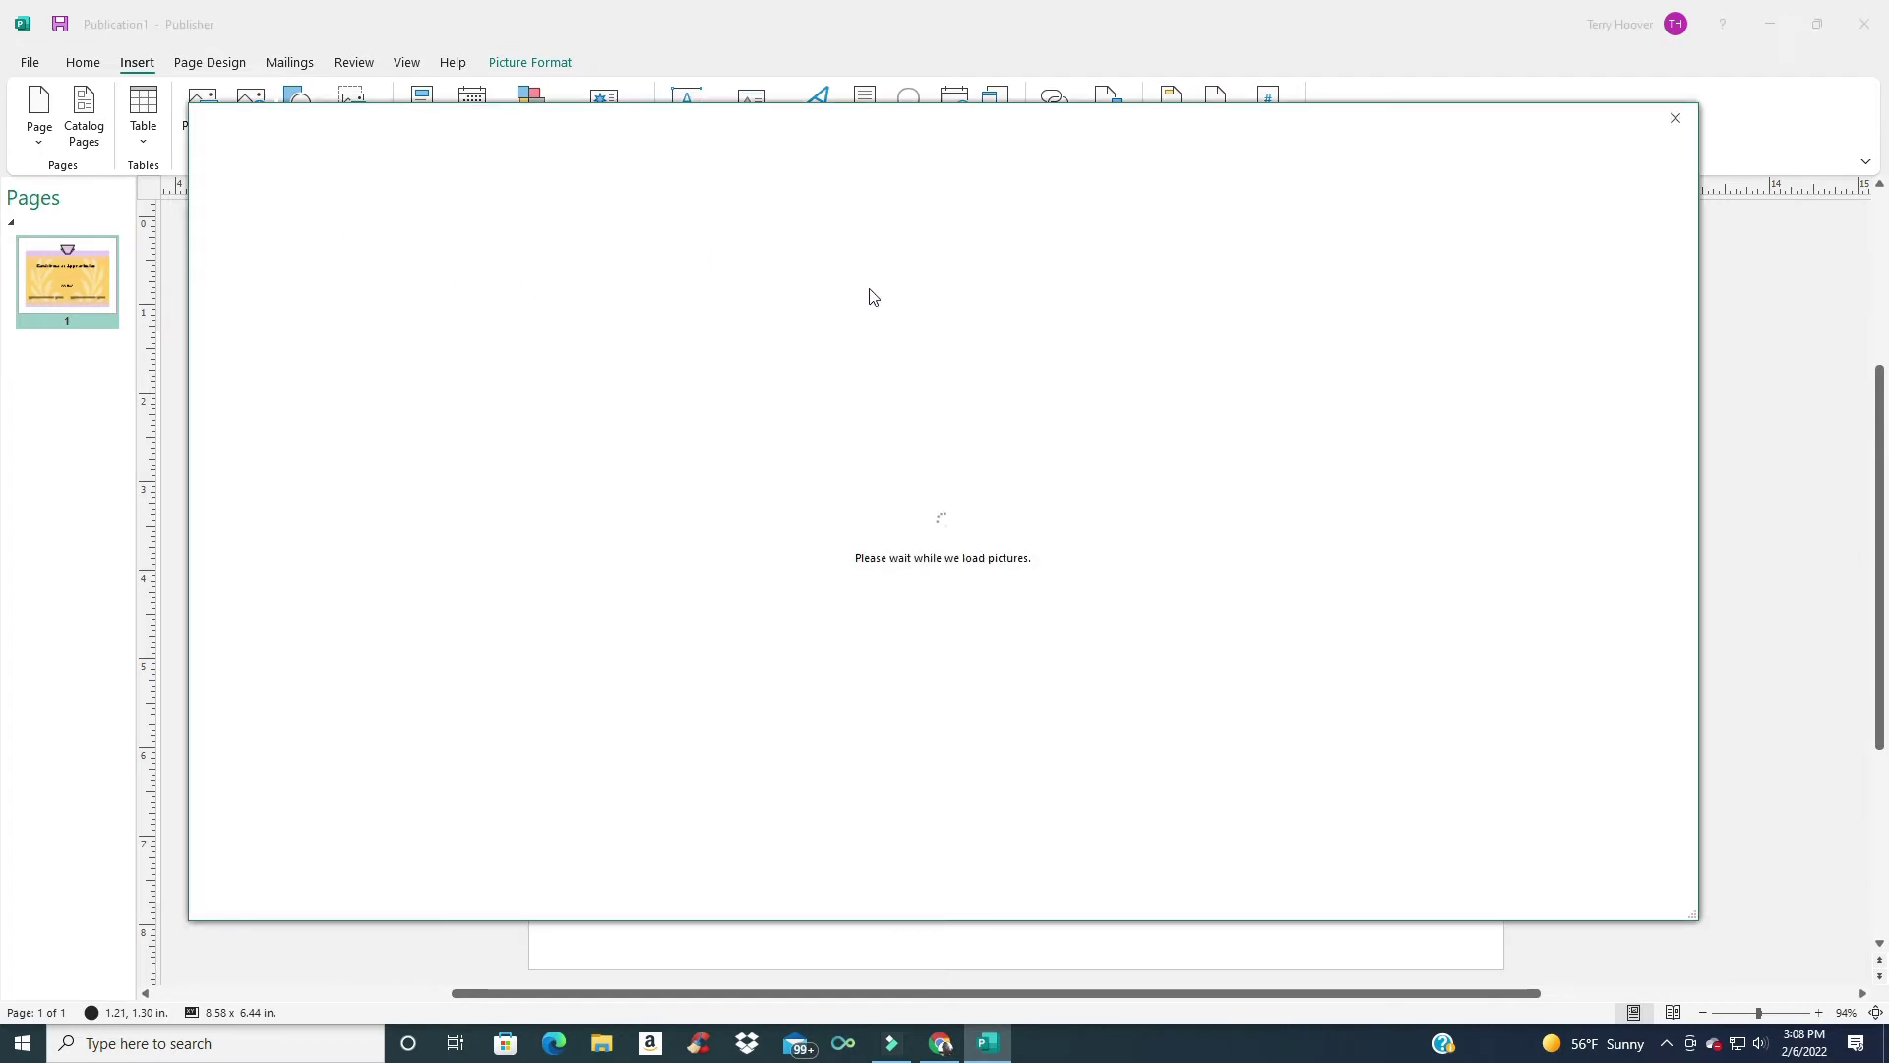
{"action": "type", "text": "c"}
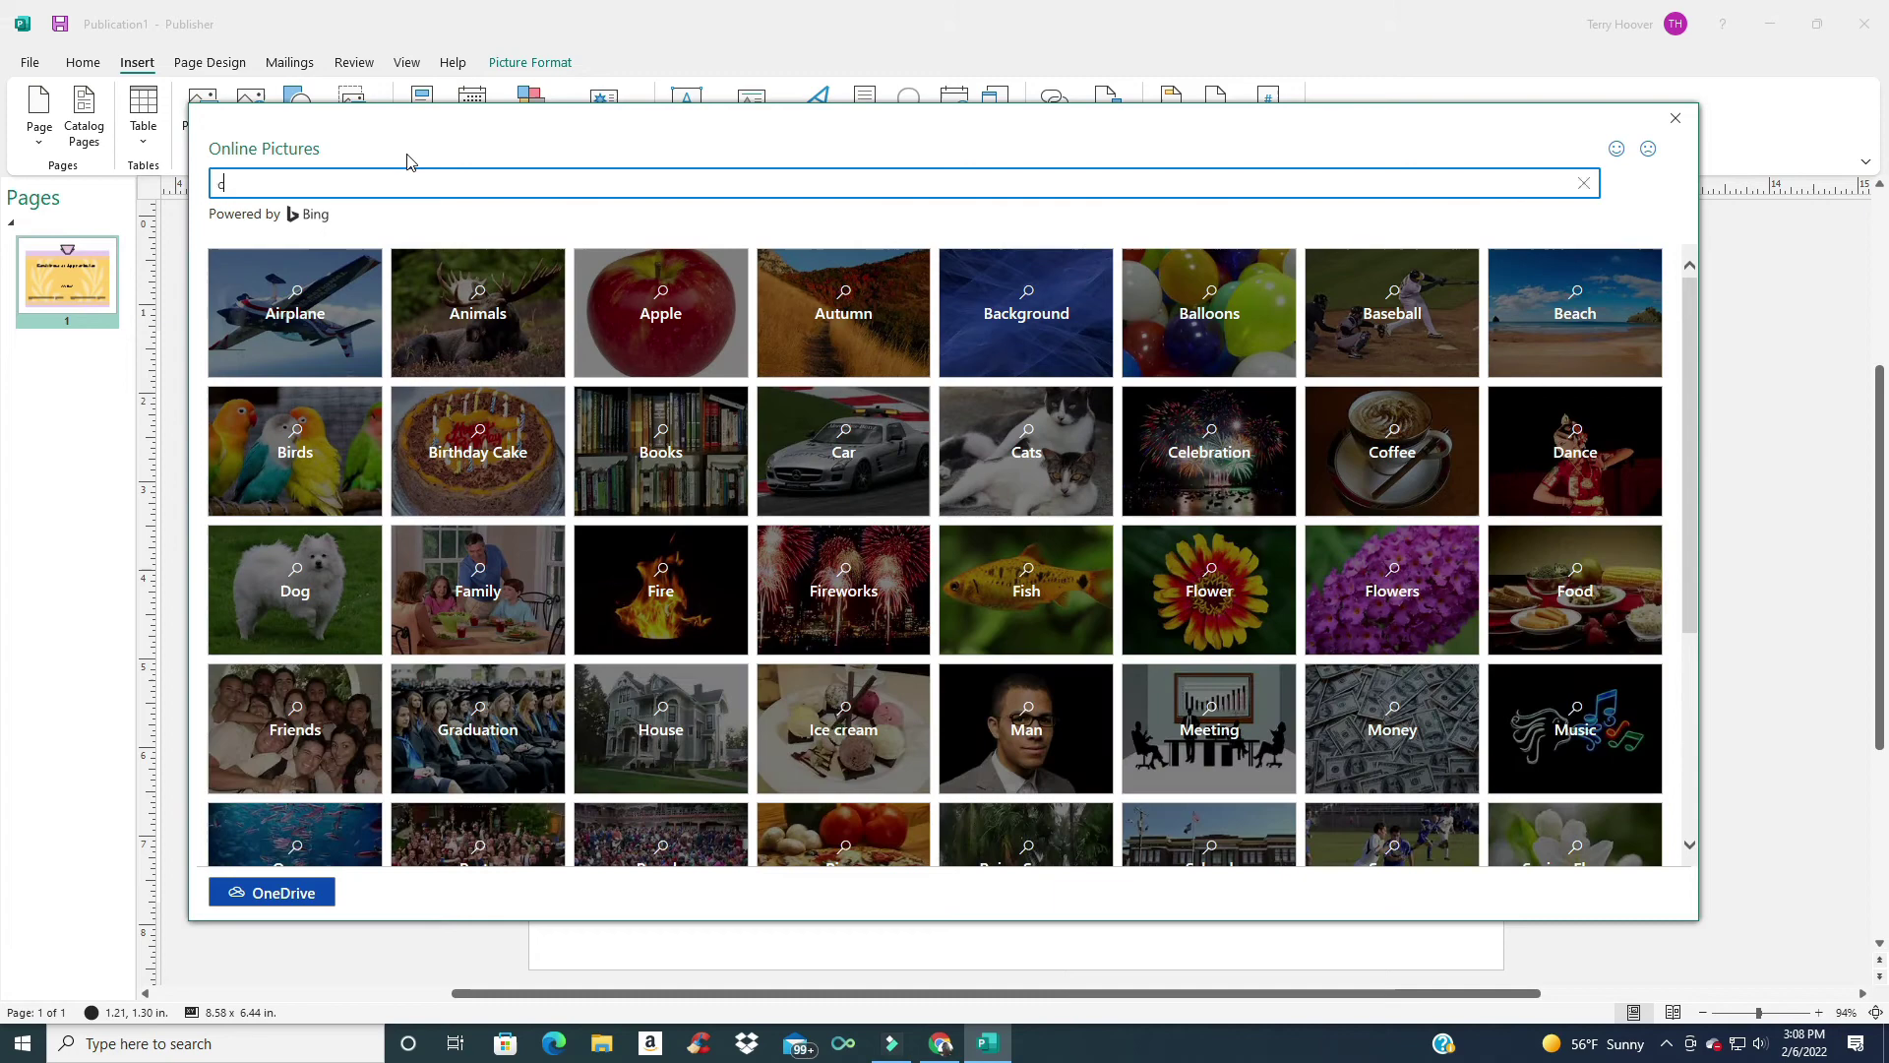
{"action": "type", "text": "ompany logo"}
{"action": "key", "text": "Return"}
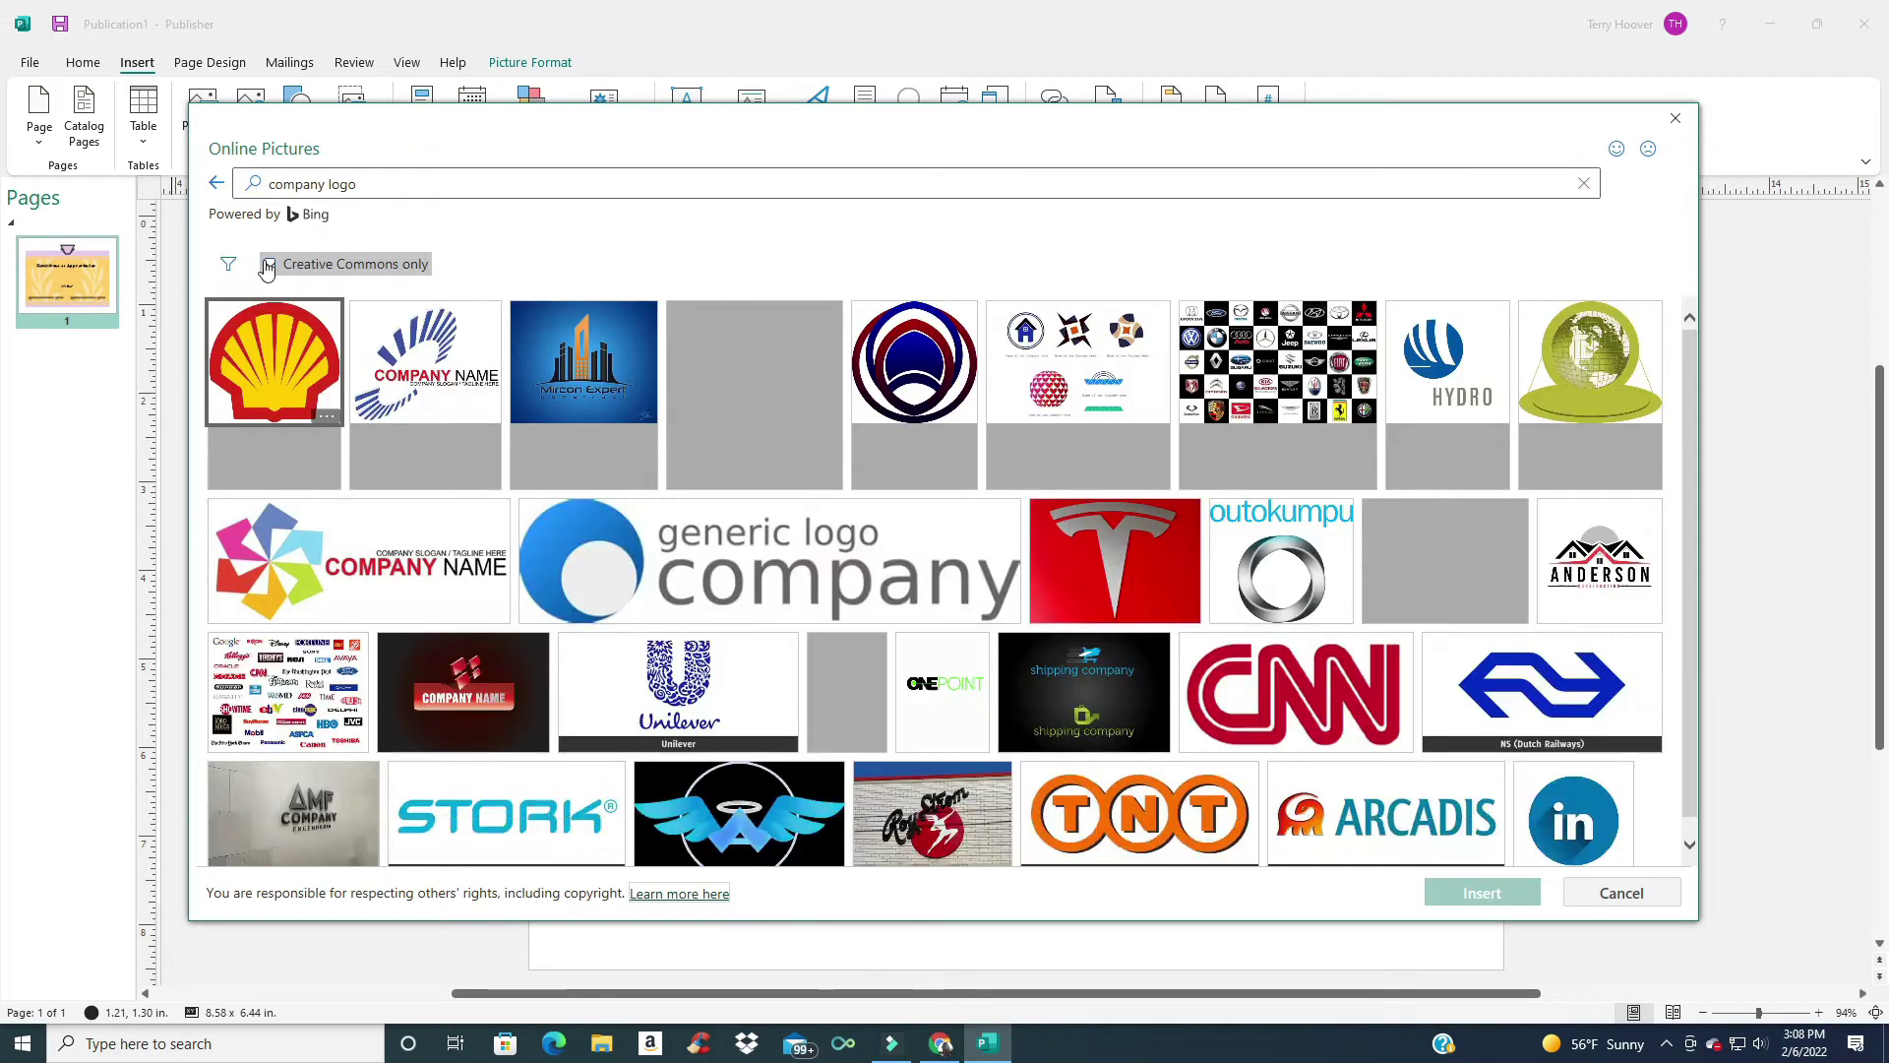
{"action": "left_click", "coordinate": [427, 355]}
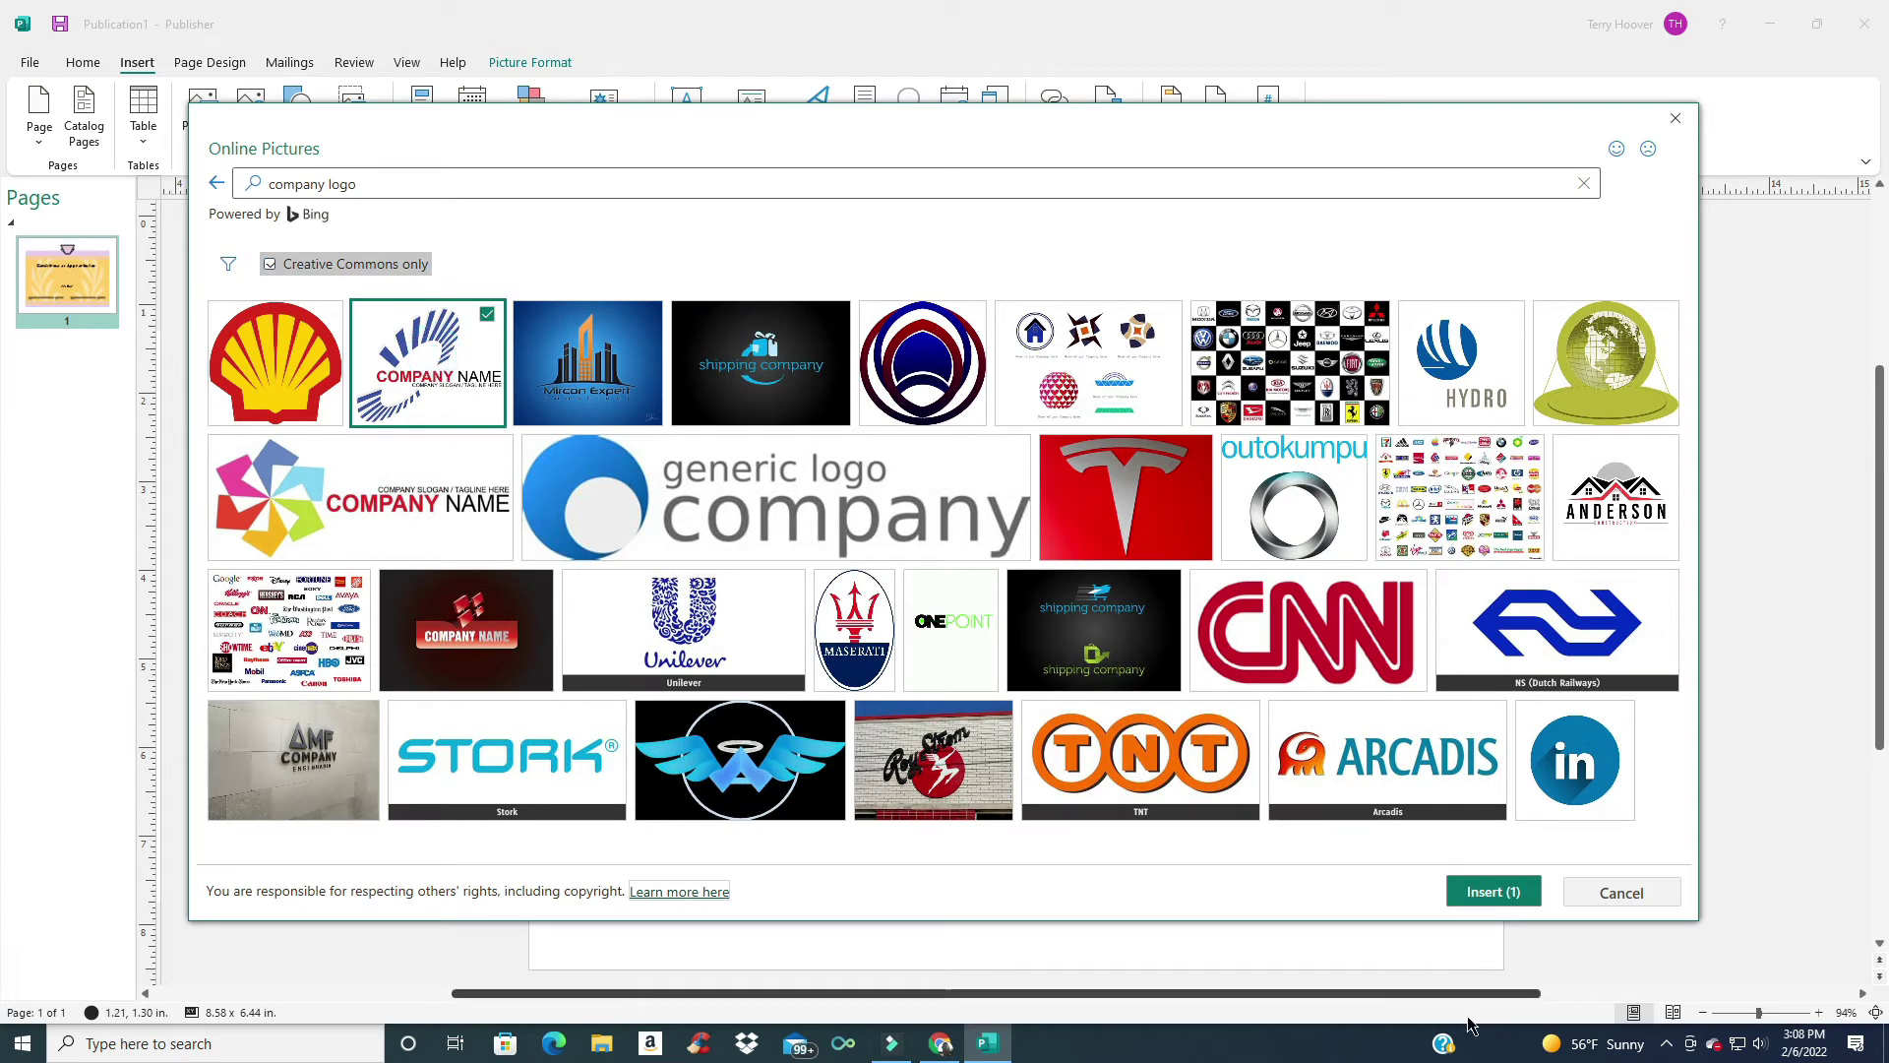
{"action": "left_click", "coordinate": [1493, 891]}
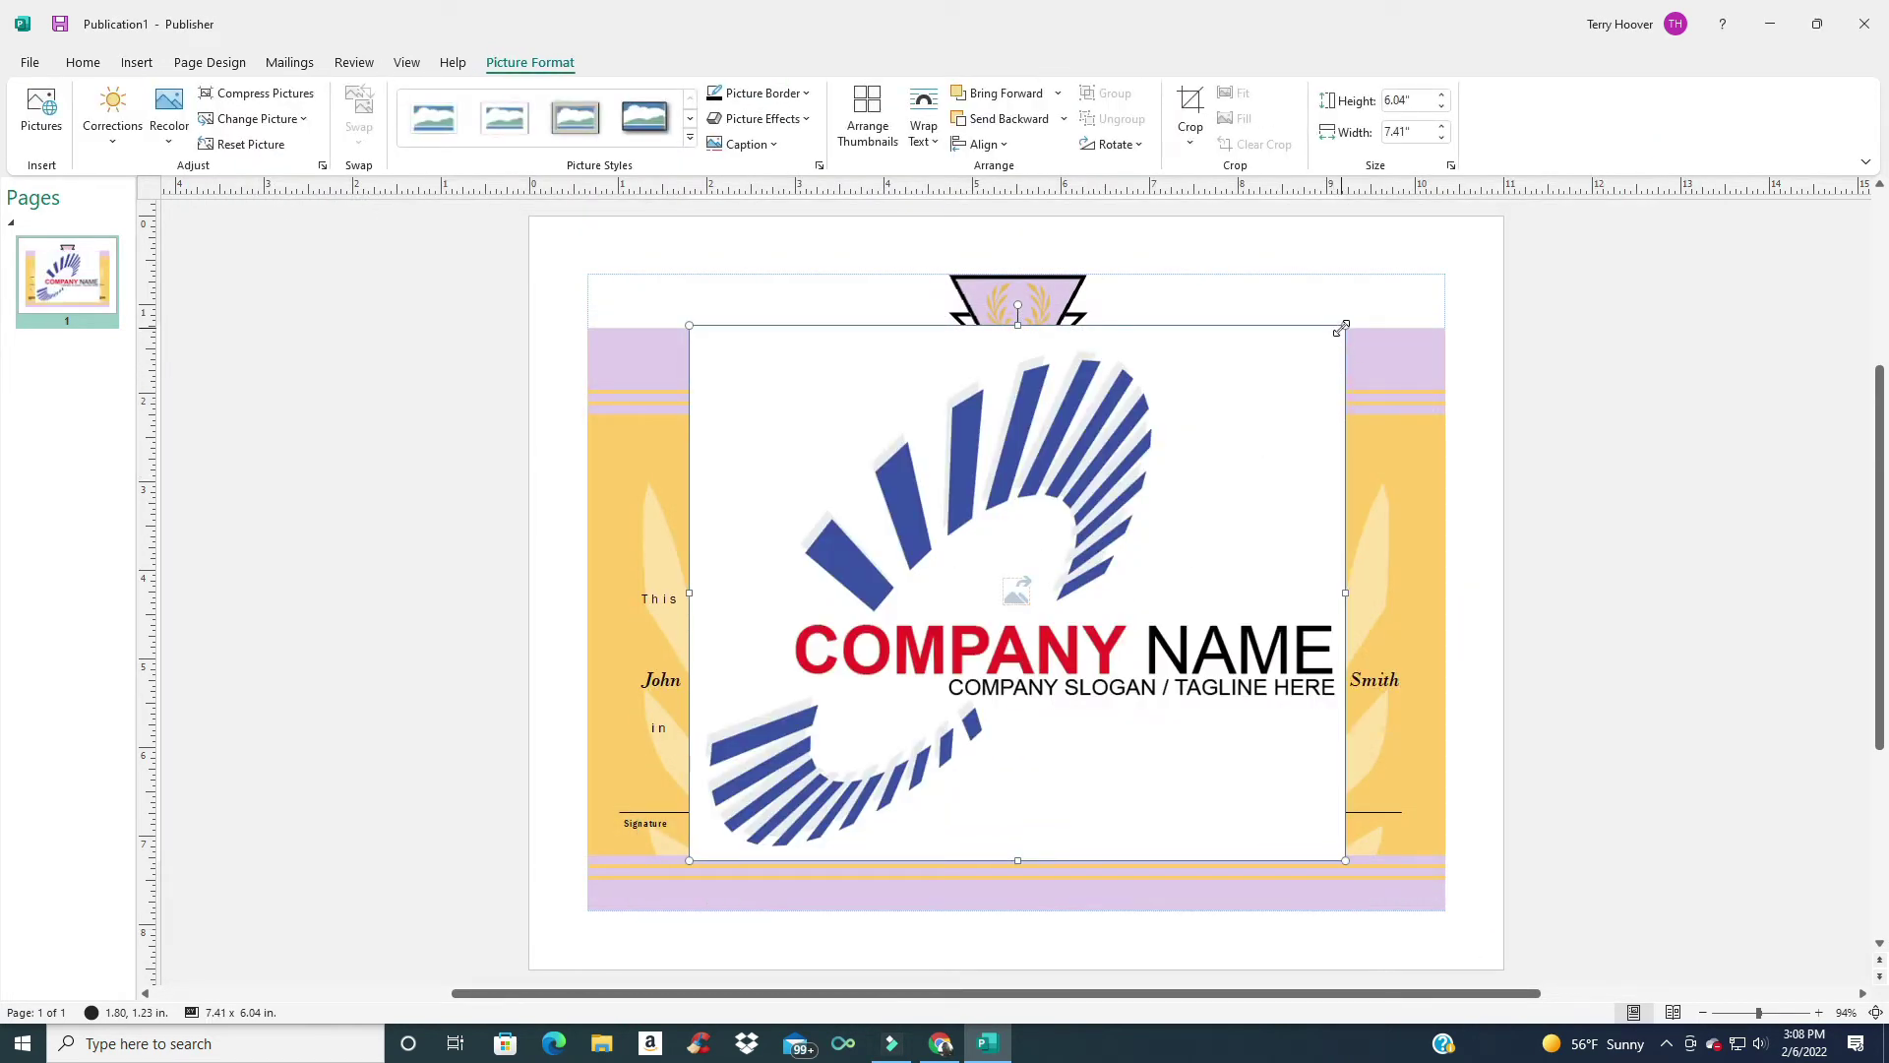
Step: Shrink the inserted logo to a small size and move it up toward the title
{"action": "left_click_drag", "start_coordinate": [1345, 325], "coordinate": [951, 649]}
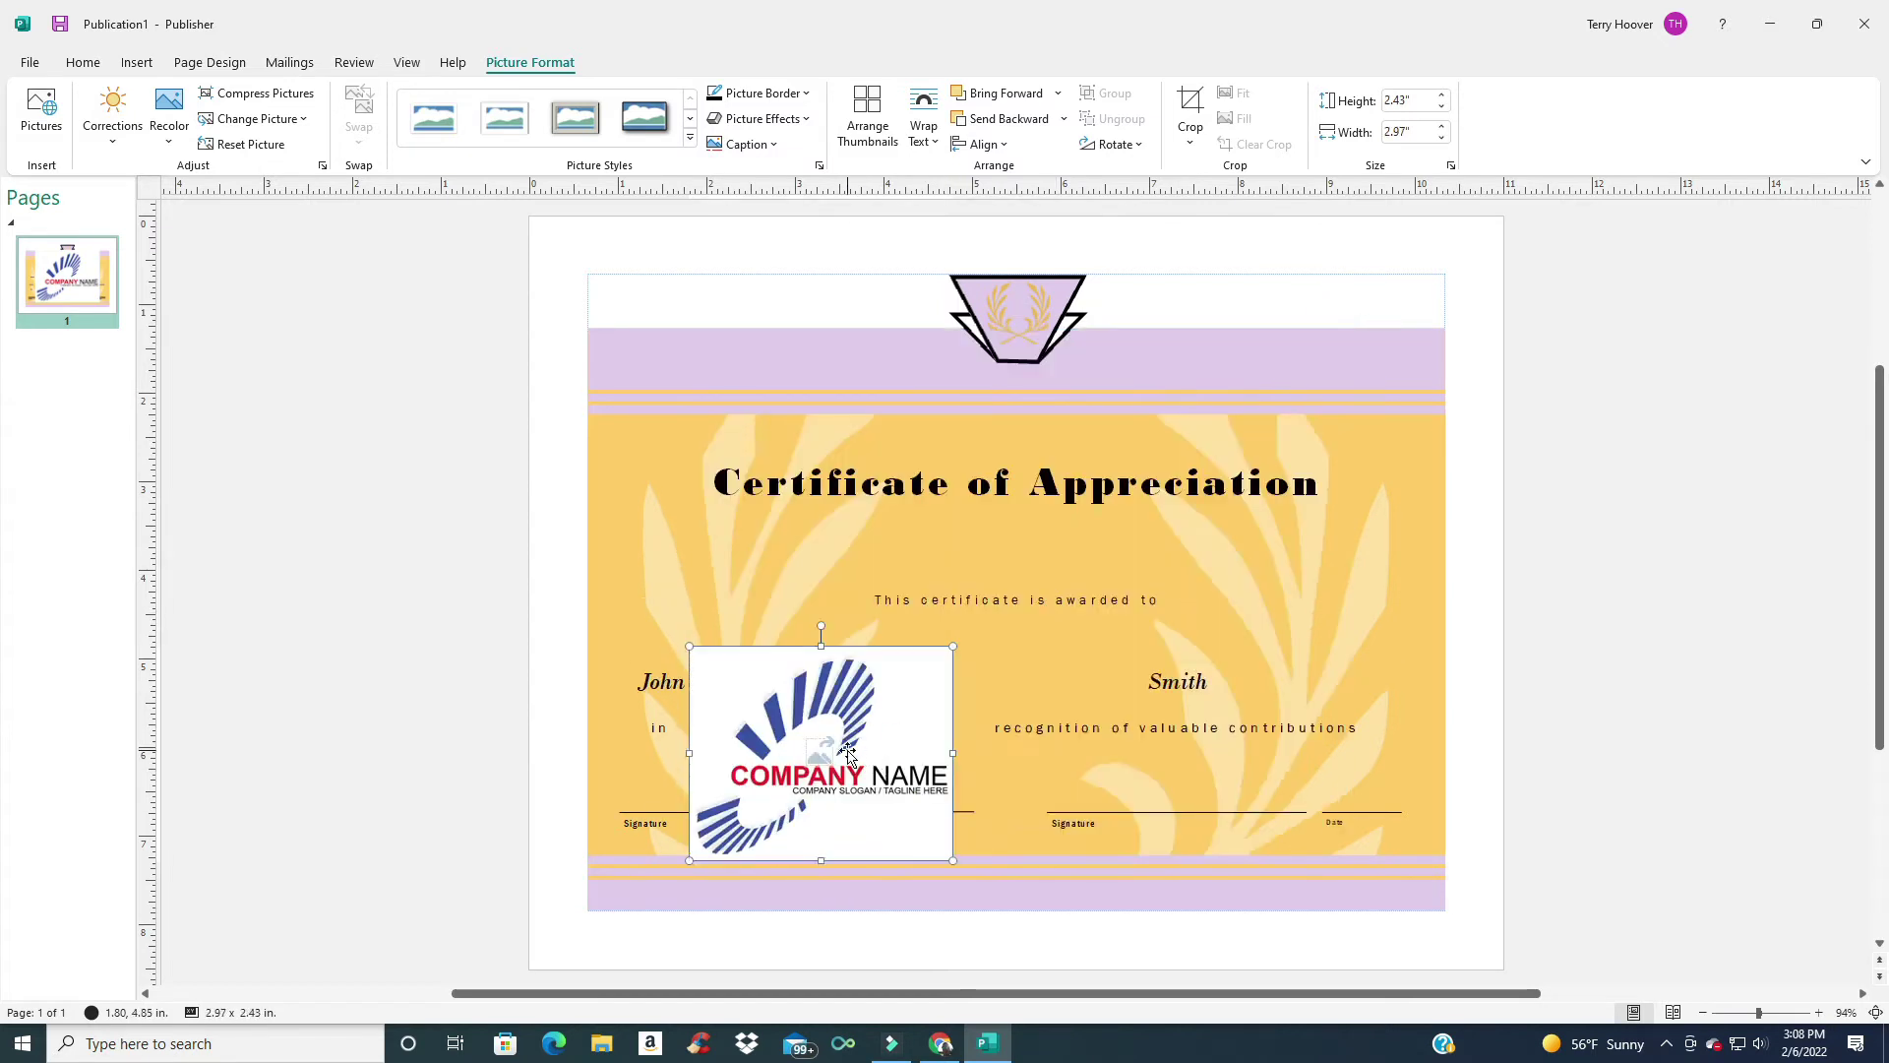
{"action": "mouse_move", "coordinate": [848, 754]}
{"action": "left_mouse_down"}
{"action": "mouse_move", "coordinate": [752, 514]}
{"action": "mouse_move", "coordinate": [723, 512]}
{"action": "left_mouse_up"}
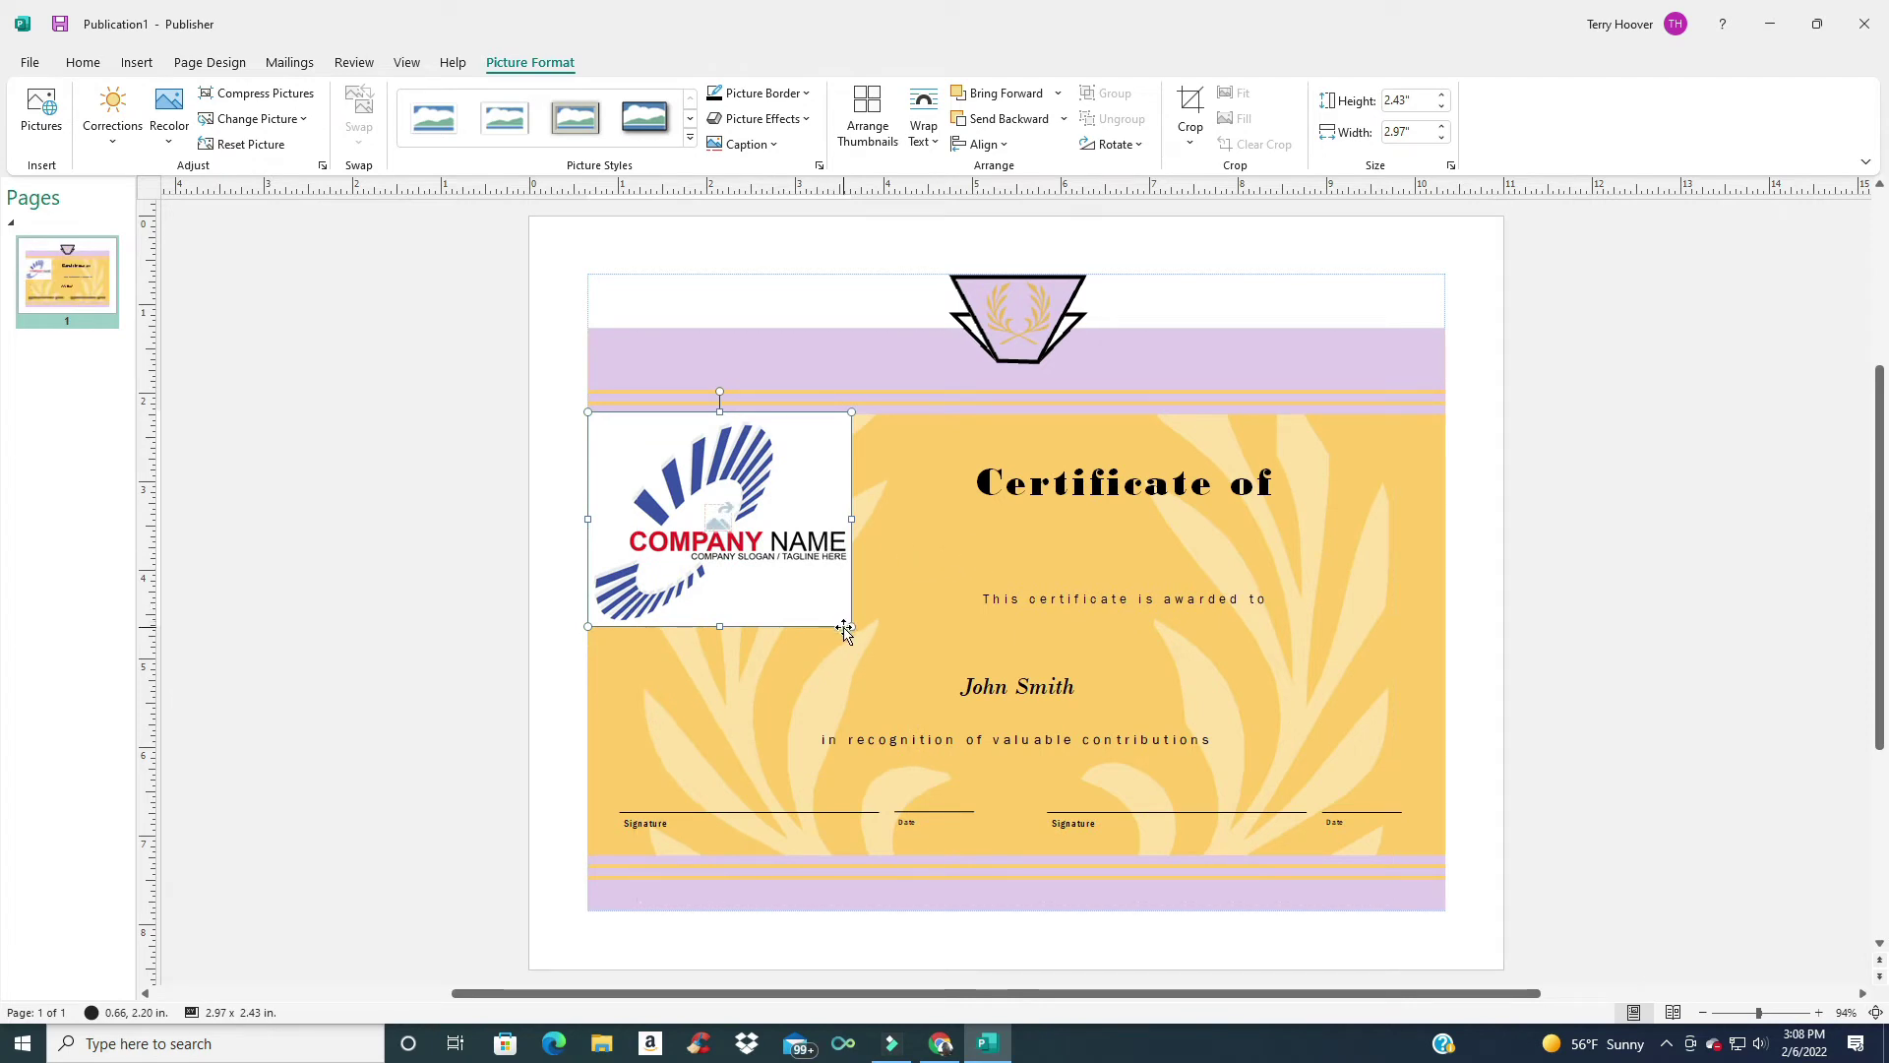
{"action": "left_click_drag", "start_coordinate": [845, 631], "coordinate": [813, 590]}
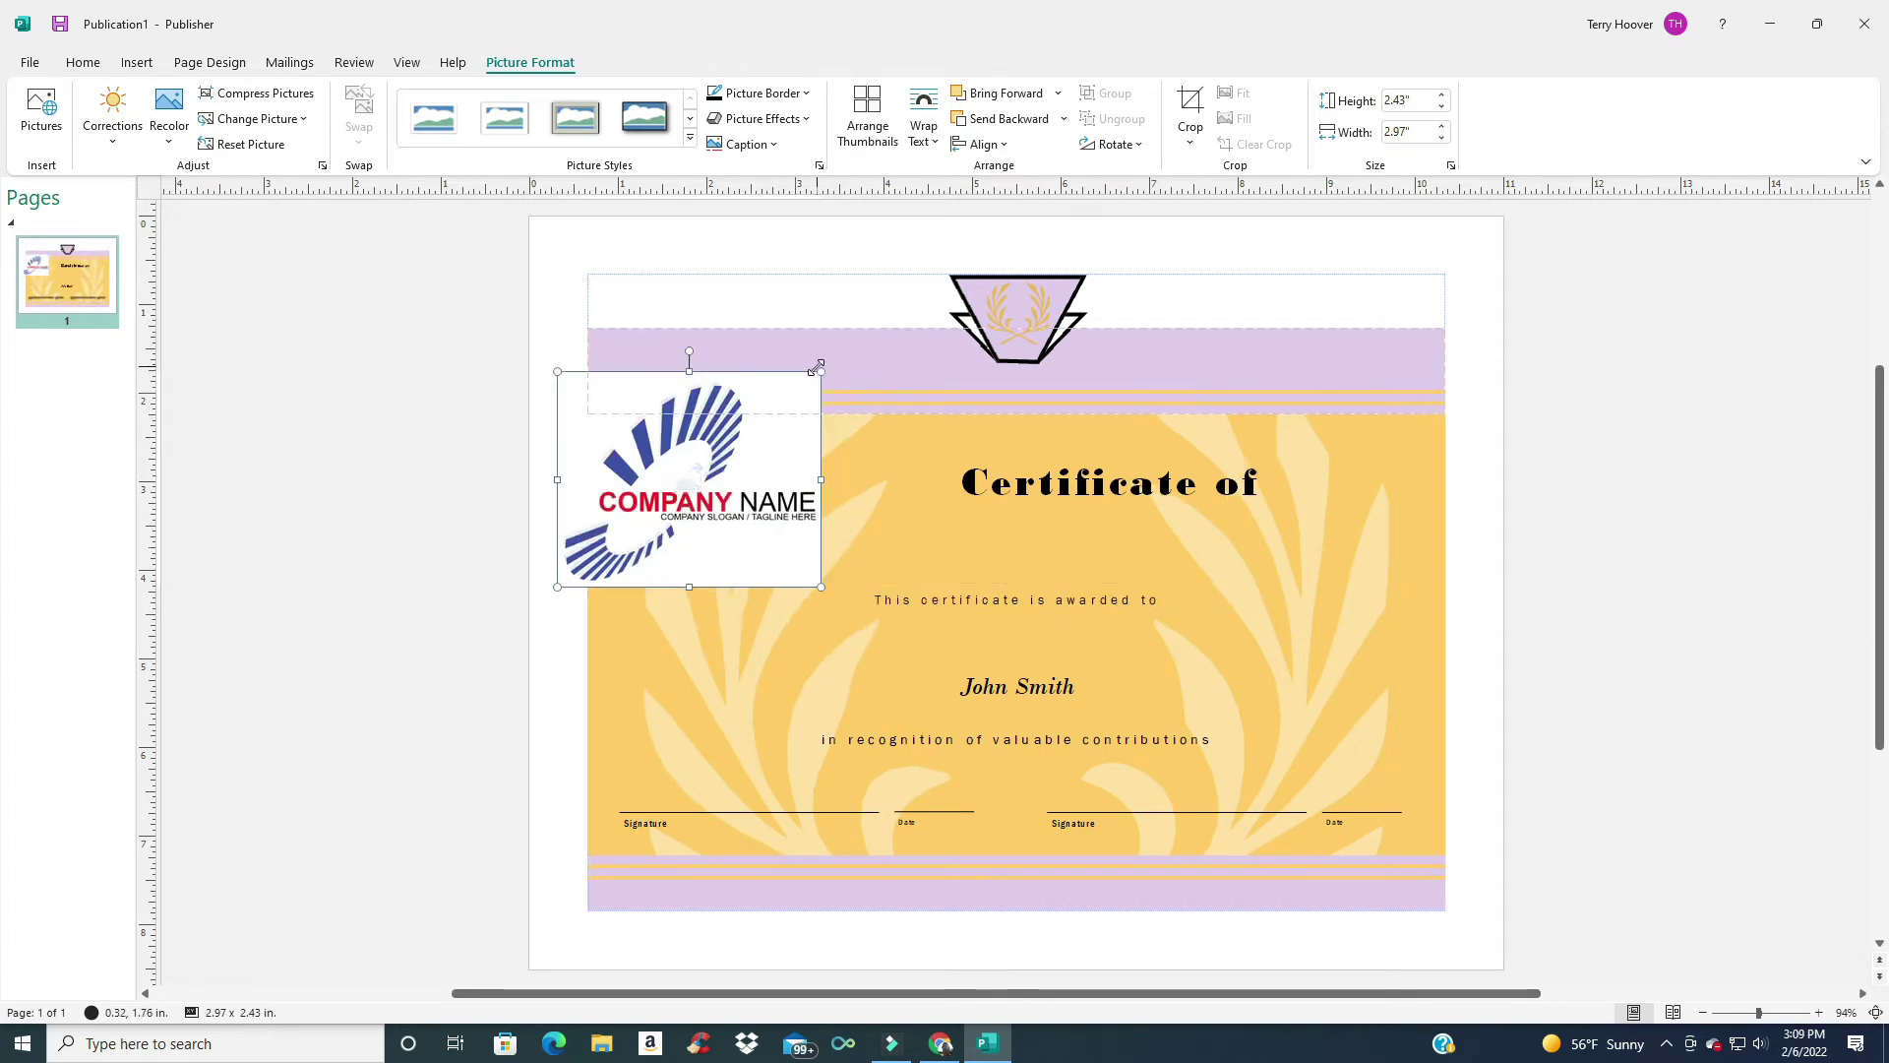
{"action": "mouse_move", "coordinate": [813, 368]}
{"action": "left_mouse_down"}
{"action": "mouse_move", "coordinate": [691, 475]}
{"action": "mouse_move", "coordinate": [803, 337]}
{"action": "left_mouse_up"}
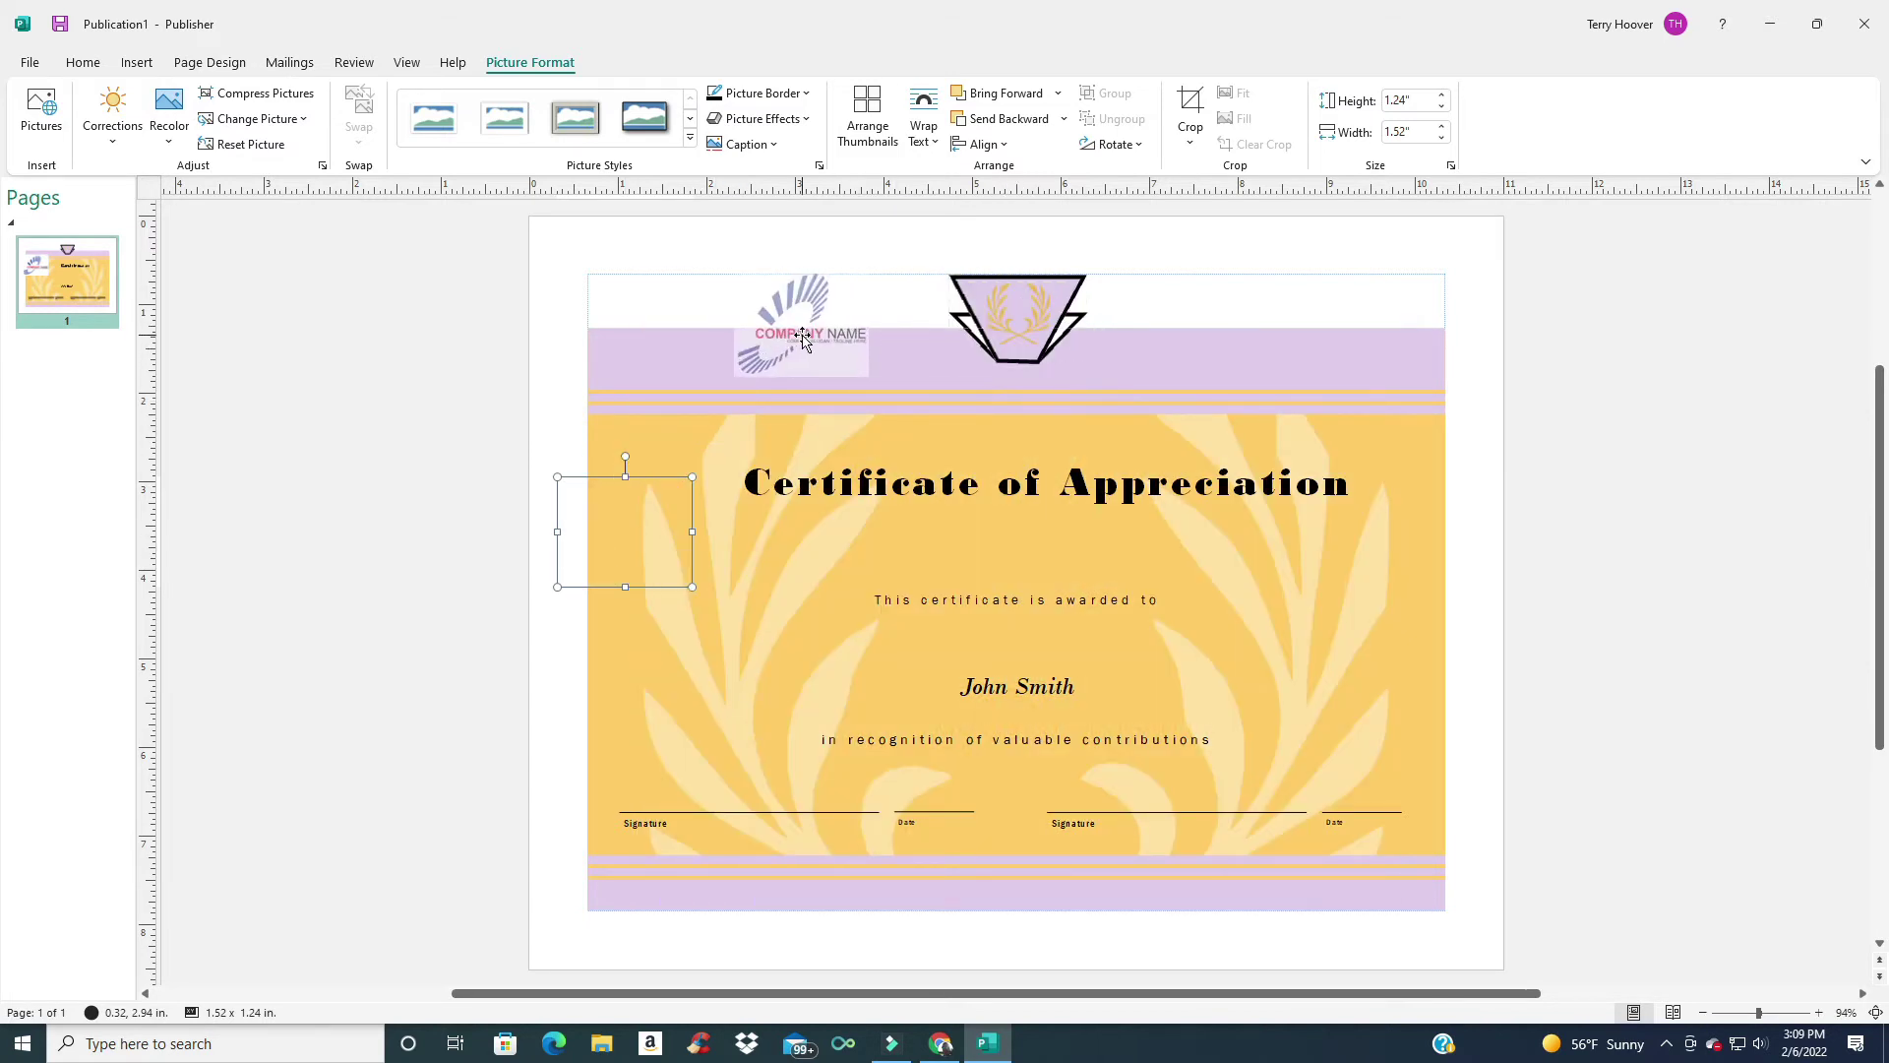
Step: Drop the small logo into the top emblem and shift the laurel picture right beside the title
{"action": "mouse_move", "coordinate": [803, 337]}
{"action": "left_mouse_down"}
{"action": "mouse_move", "coordinate": [1005, 337]}
{"action": "mouse_move", "coordinate": [771, 364]}
{"action": "left_mouse_up"}
{"action": "left_click", "coordinate": [743, 346]}
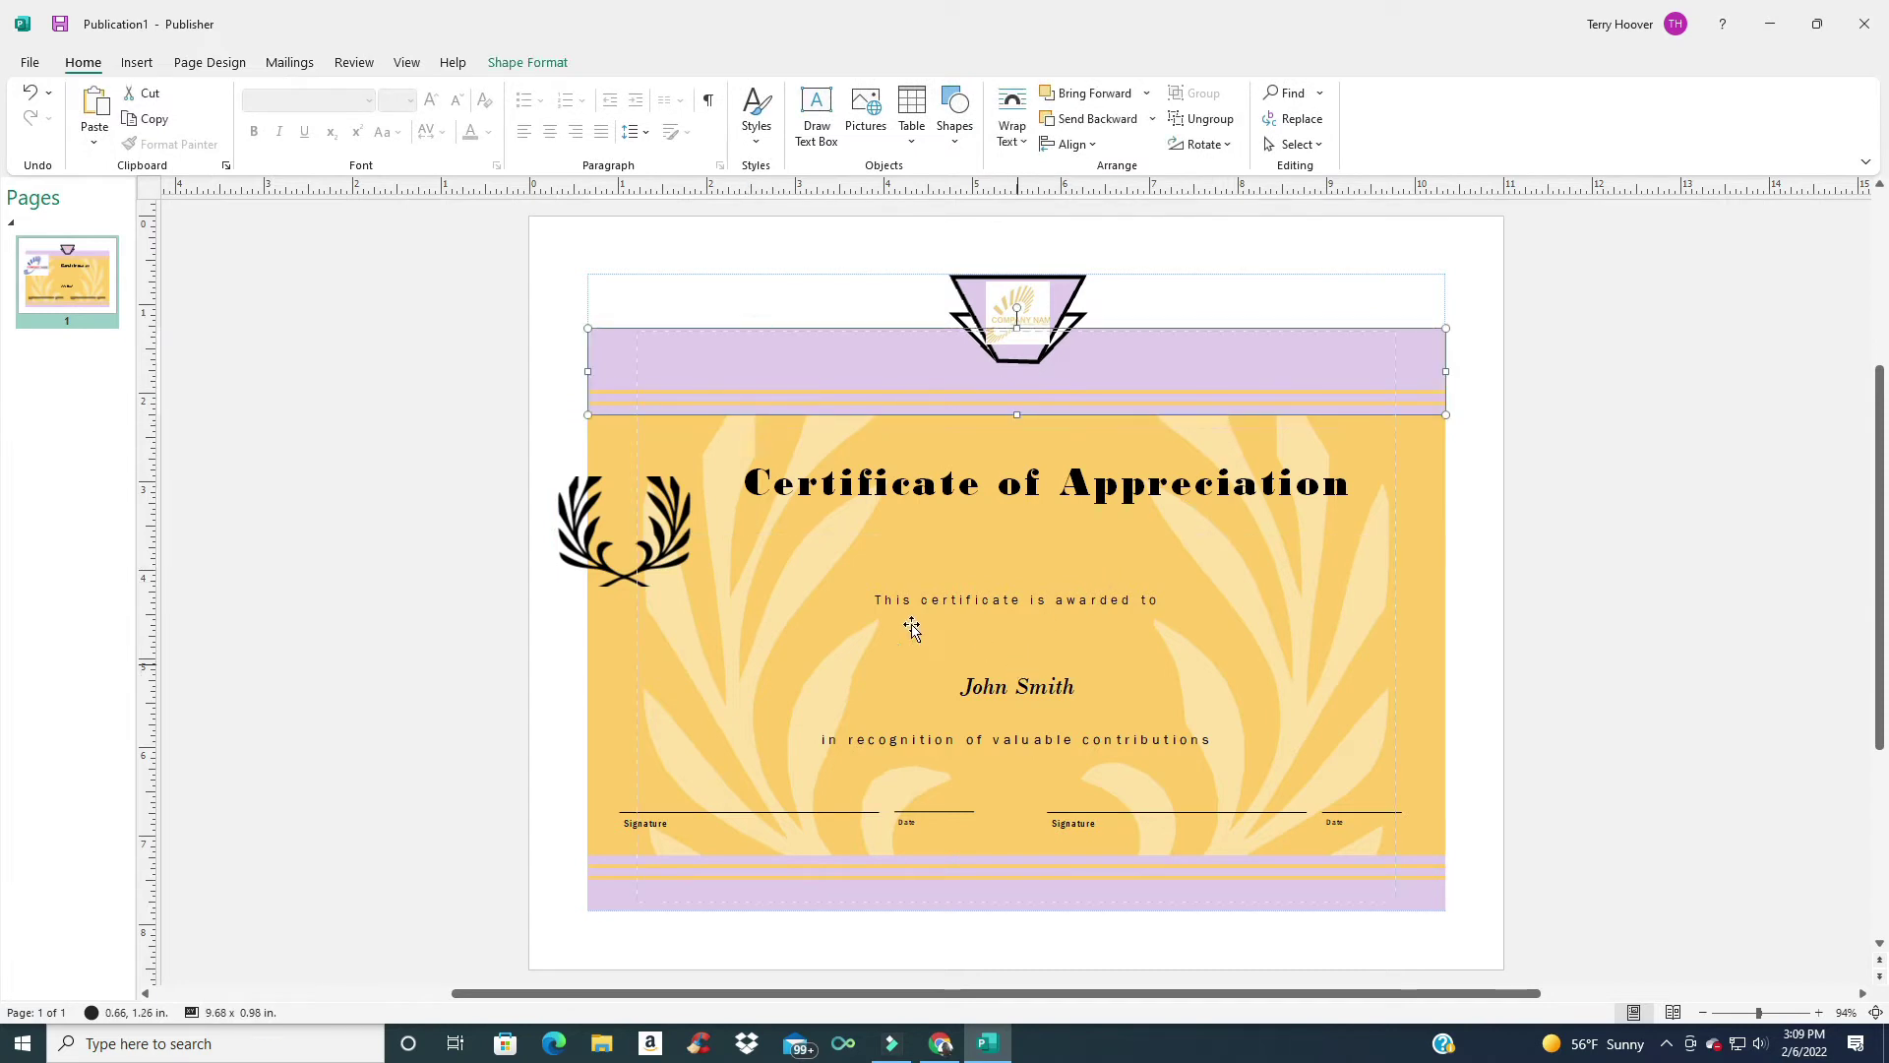
{"action": "left_click_drag", "start_coordinate": [627, 531], "coordinate": [682, 531]}
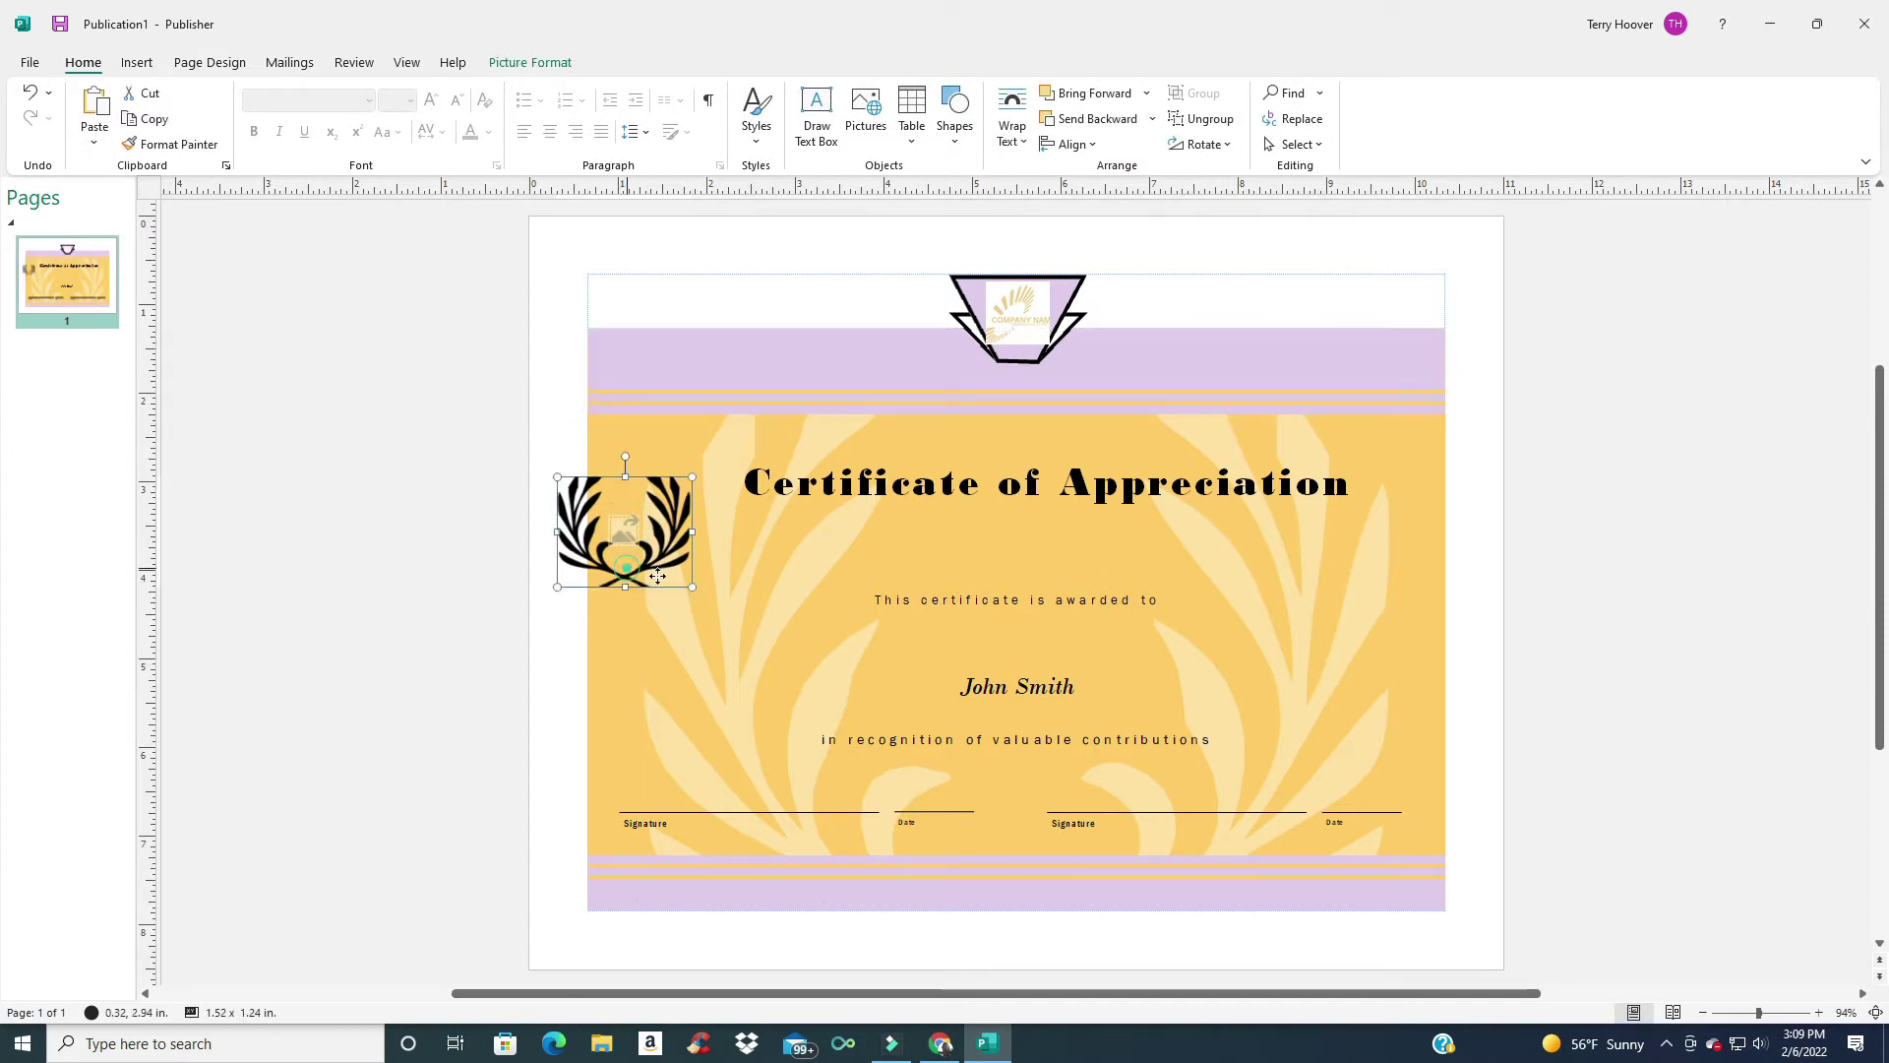
{"action": "left_click", "coordinate": [723, 683]}
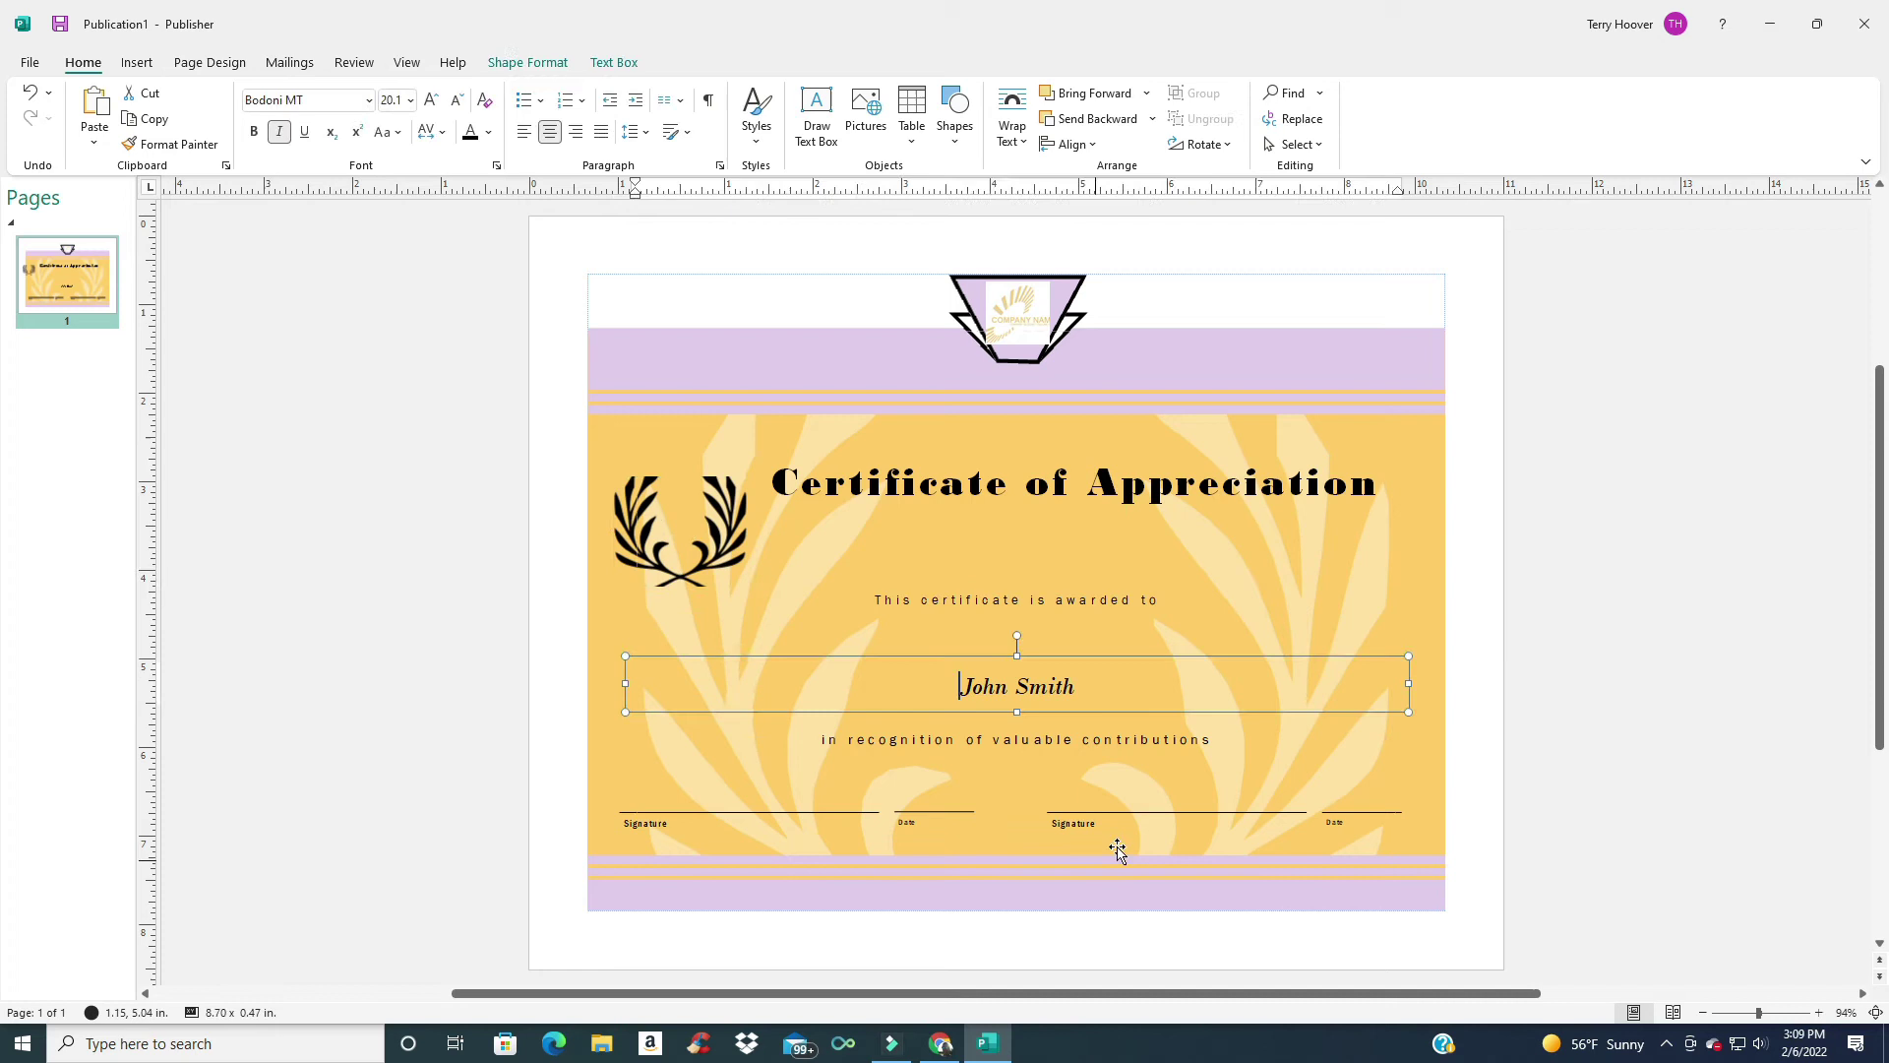
Step: Create a second publication from the Student excellence award template found by searching 'student'
{"action": "left_click", "coordinate": [30, 66]}
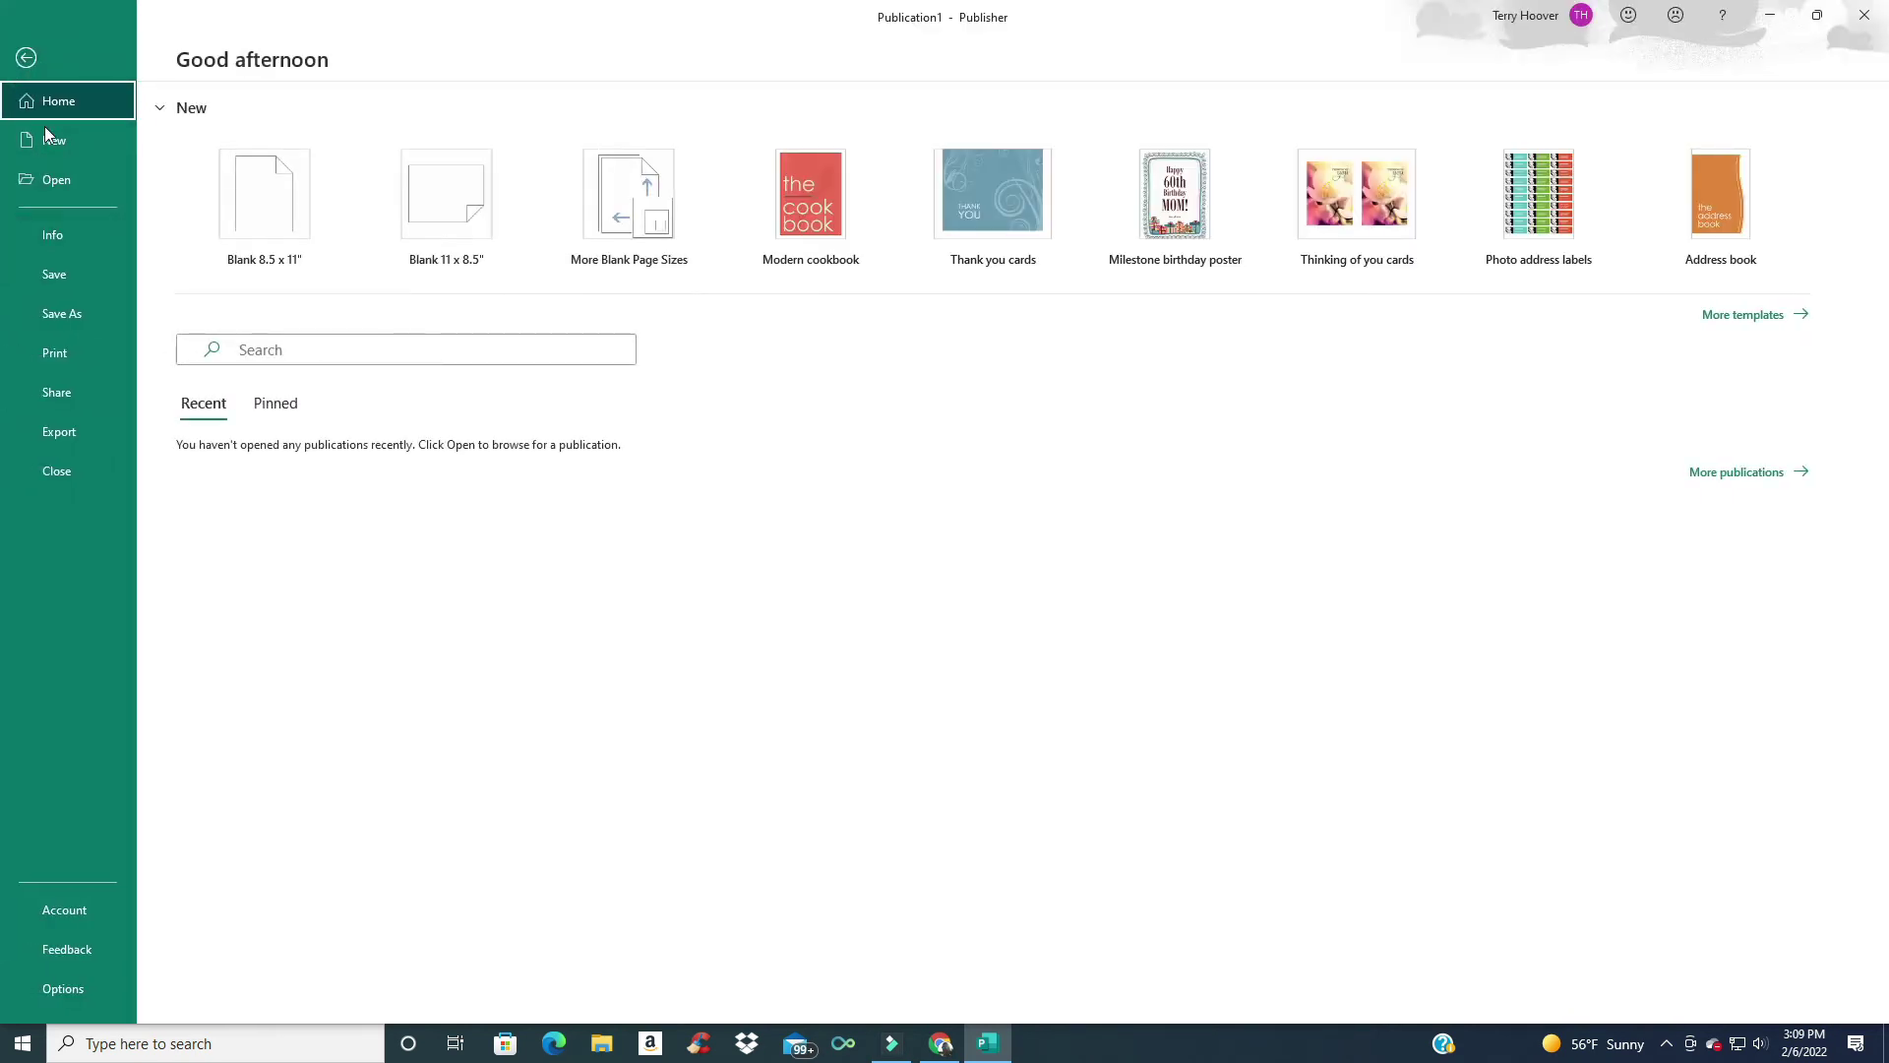
{"action": "left_click", "coordinate": [25, 59]}
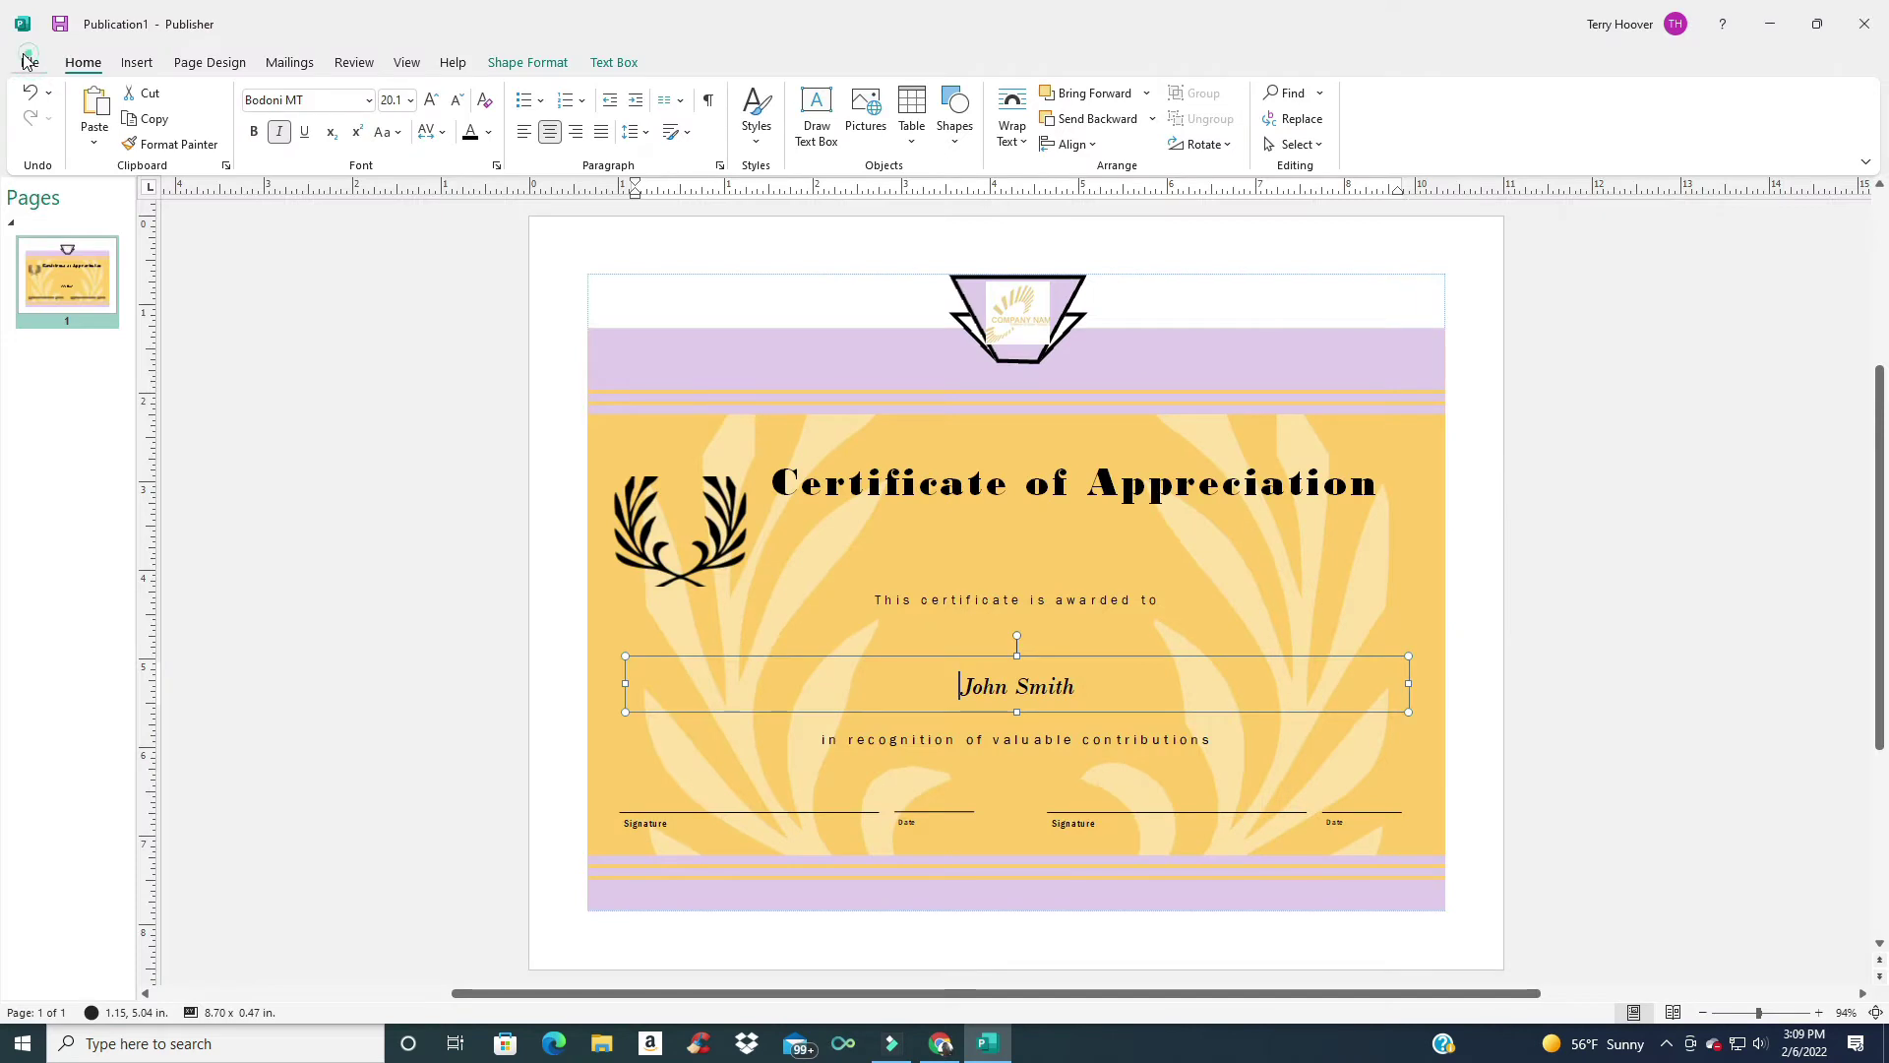
{"action": "left_click", "coordinate": [24, 59]}
{"action": "left_click", "coordinate": [47, 138]}
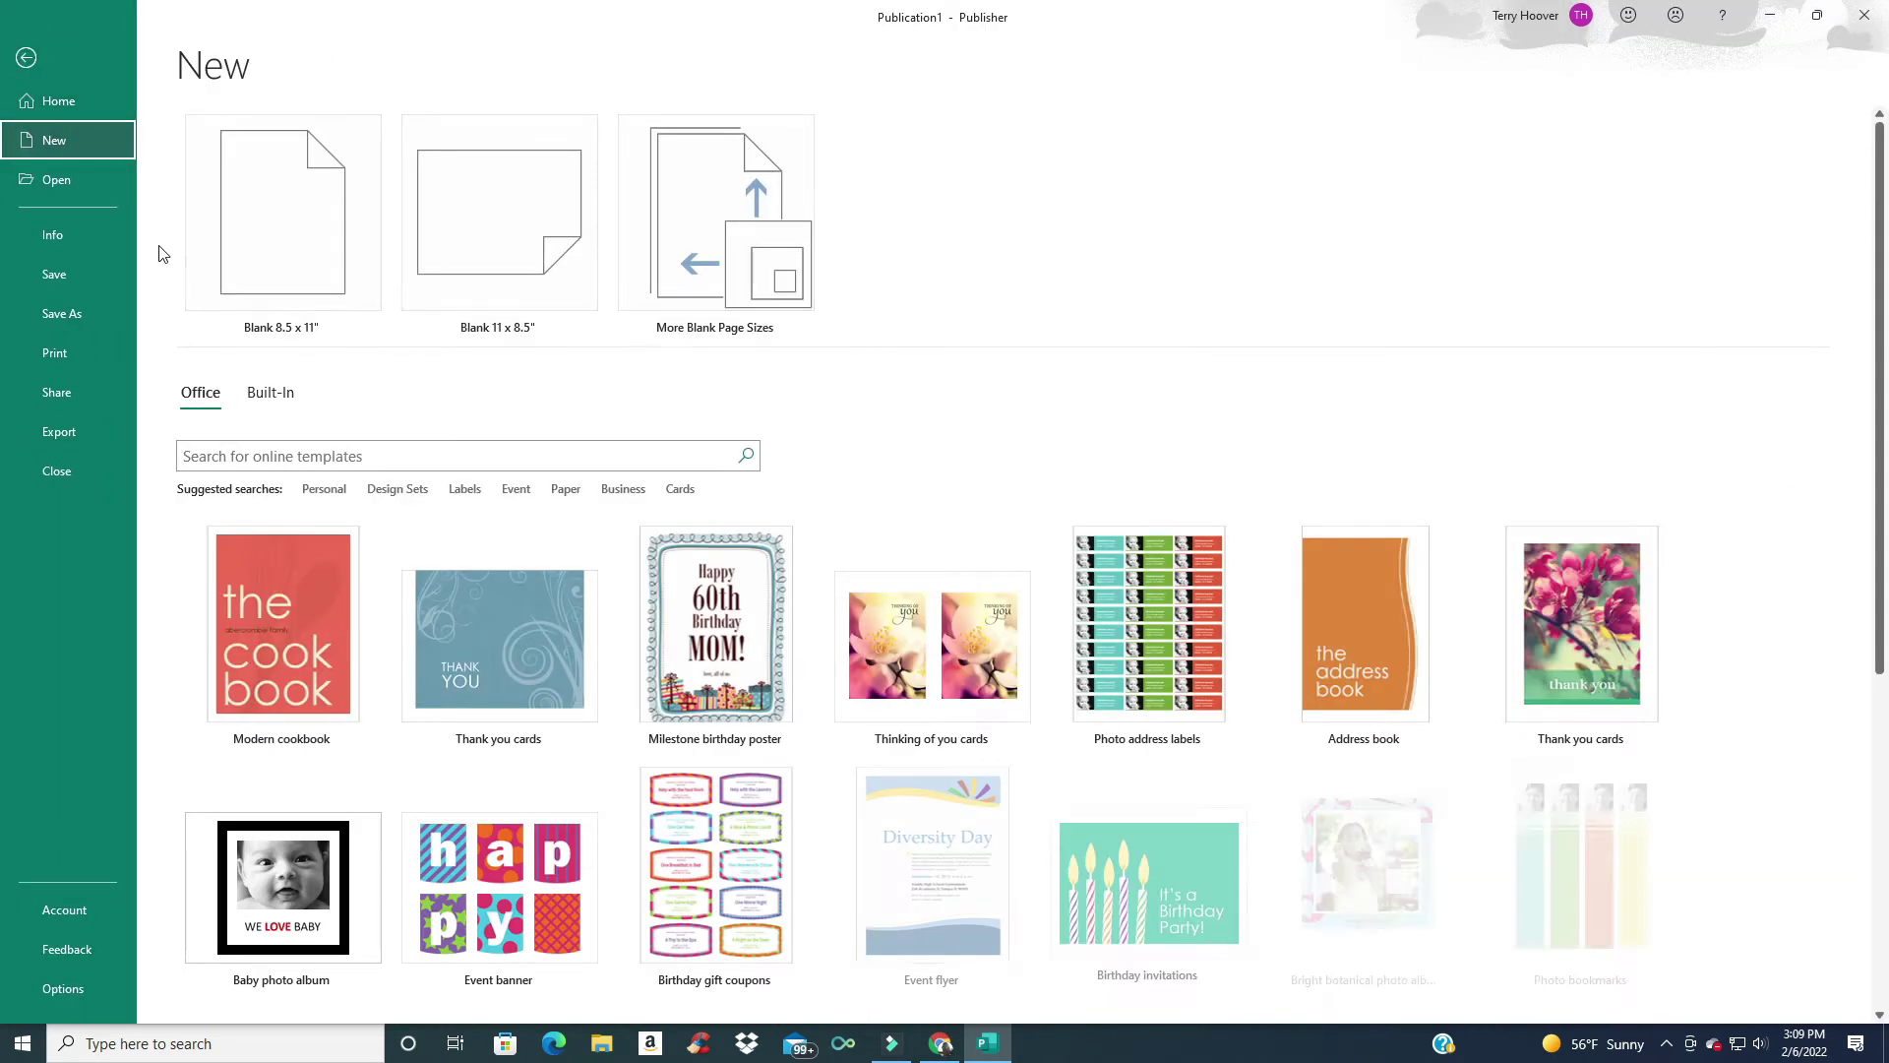
{"action": "left_click", "coordinate": [269, 394]}
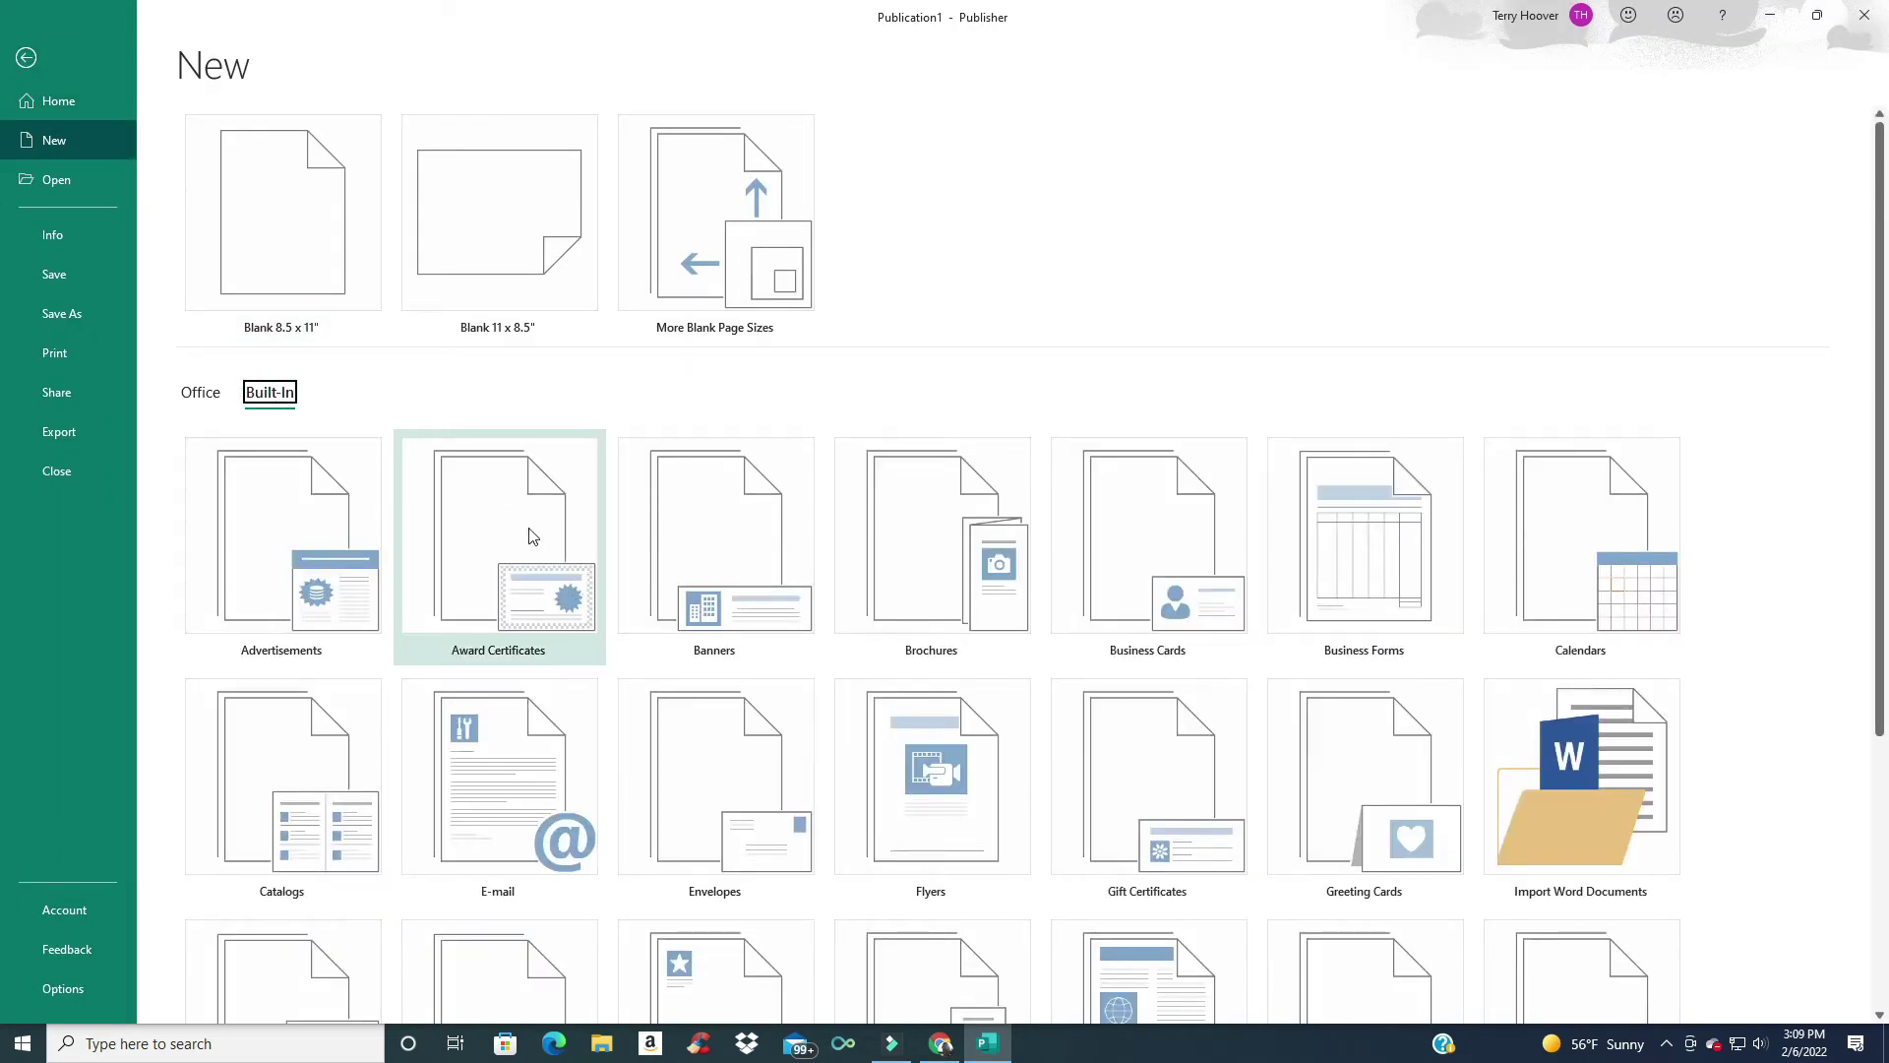
{"action": "left_click", "coordinate": [532, 537]}
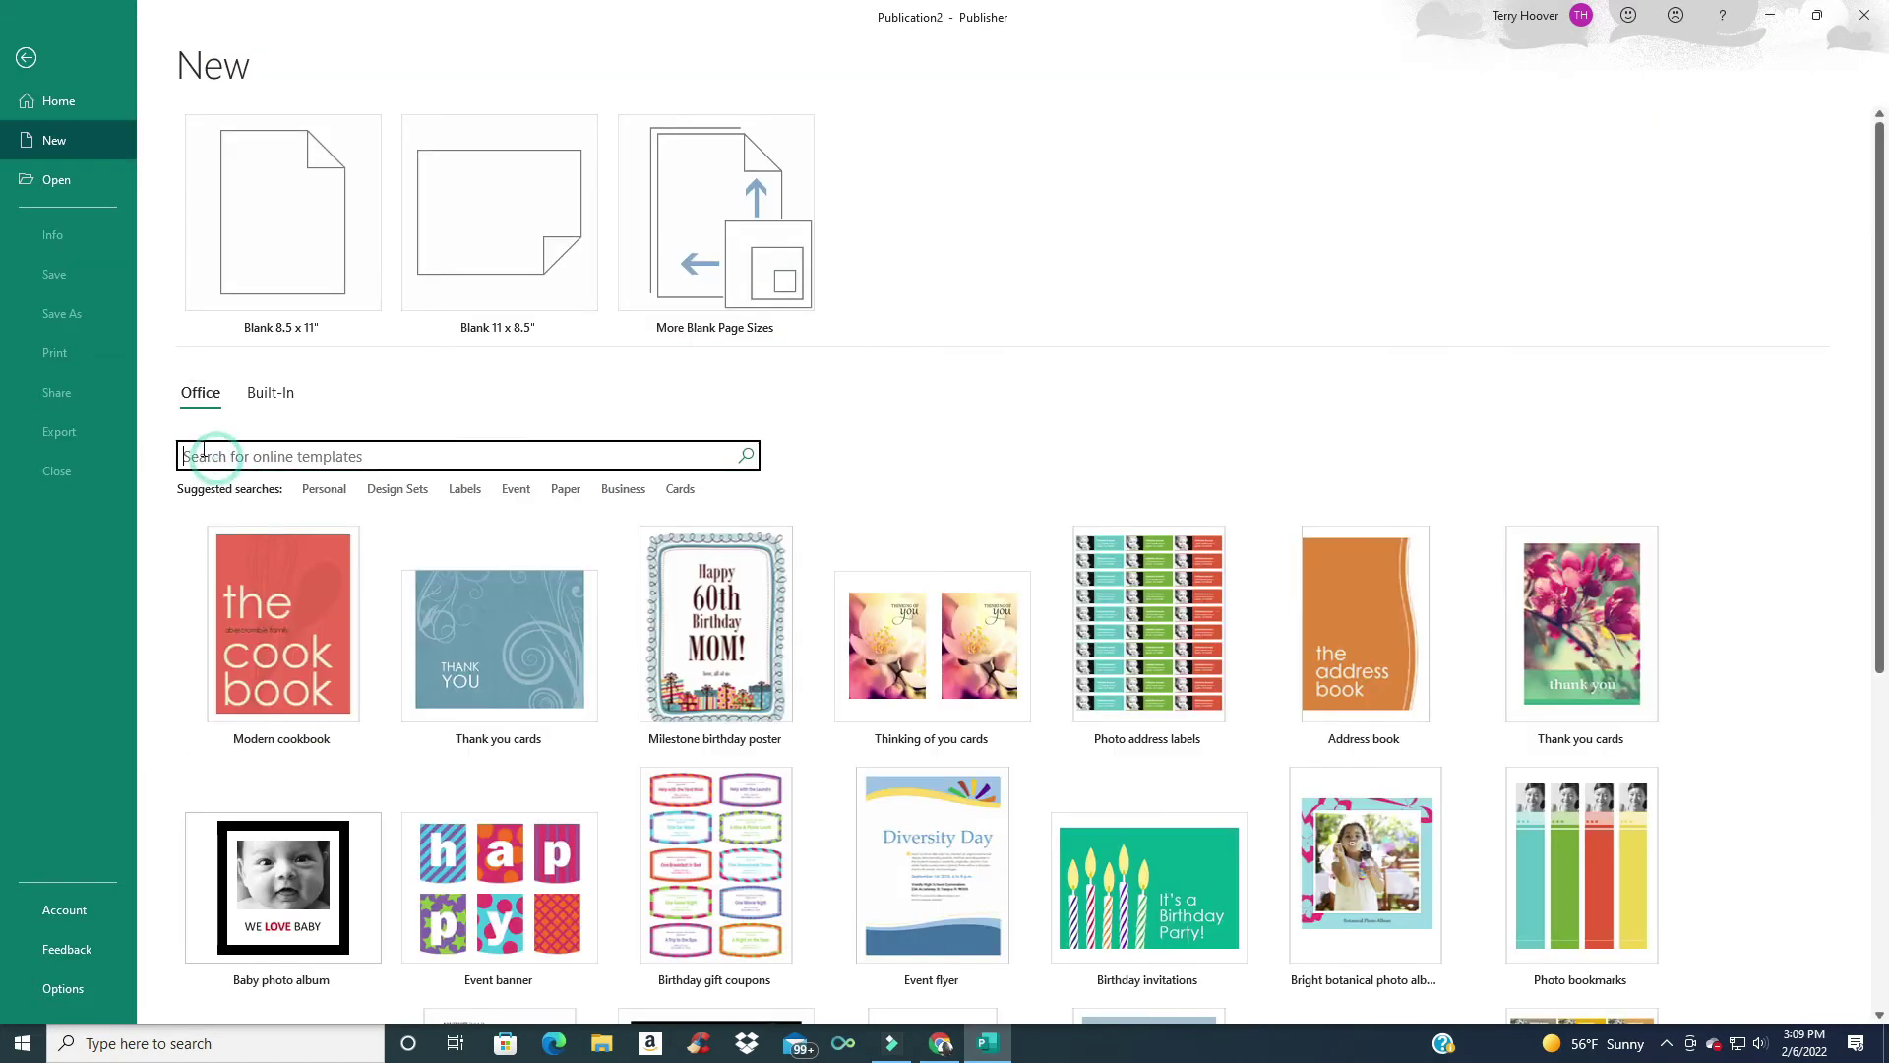
{"action": "type", "text": "student"}
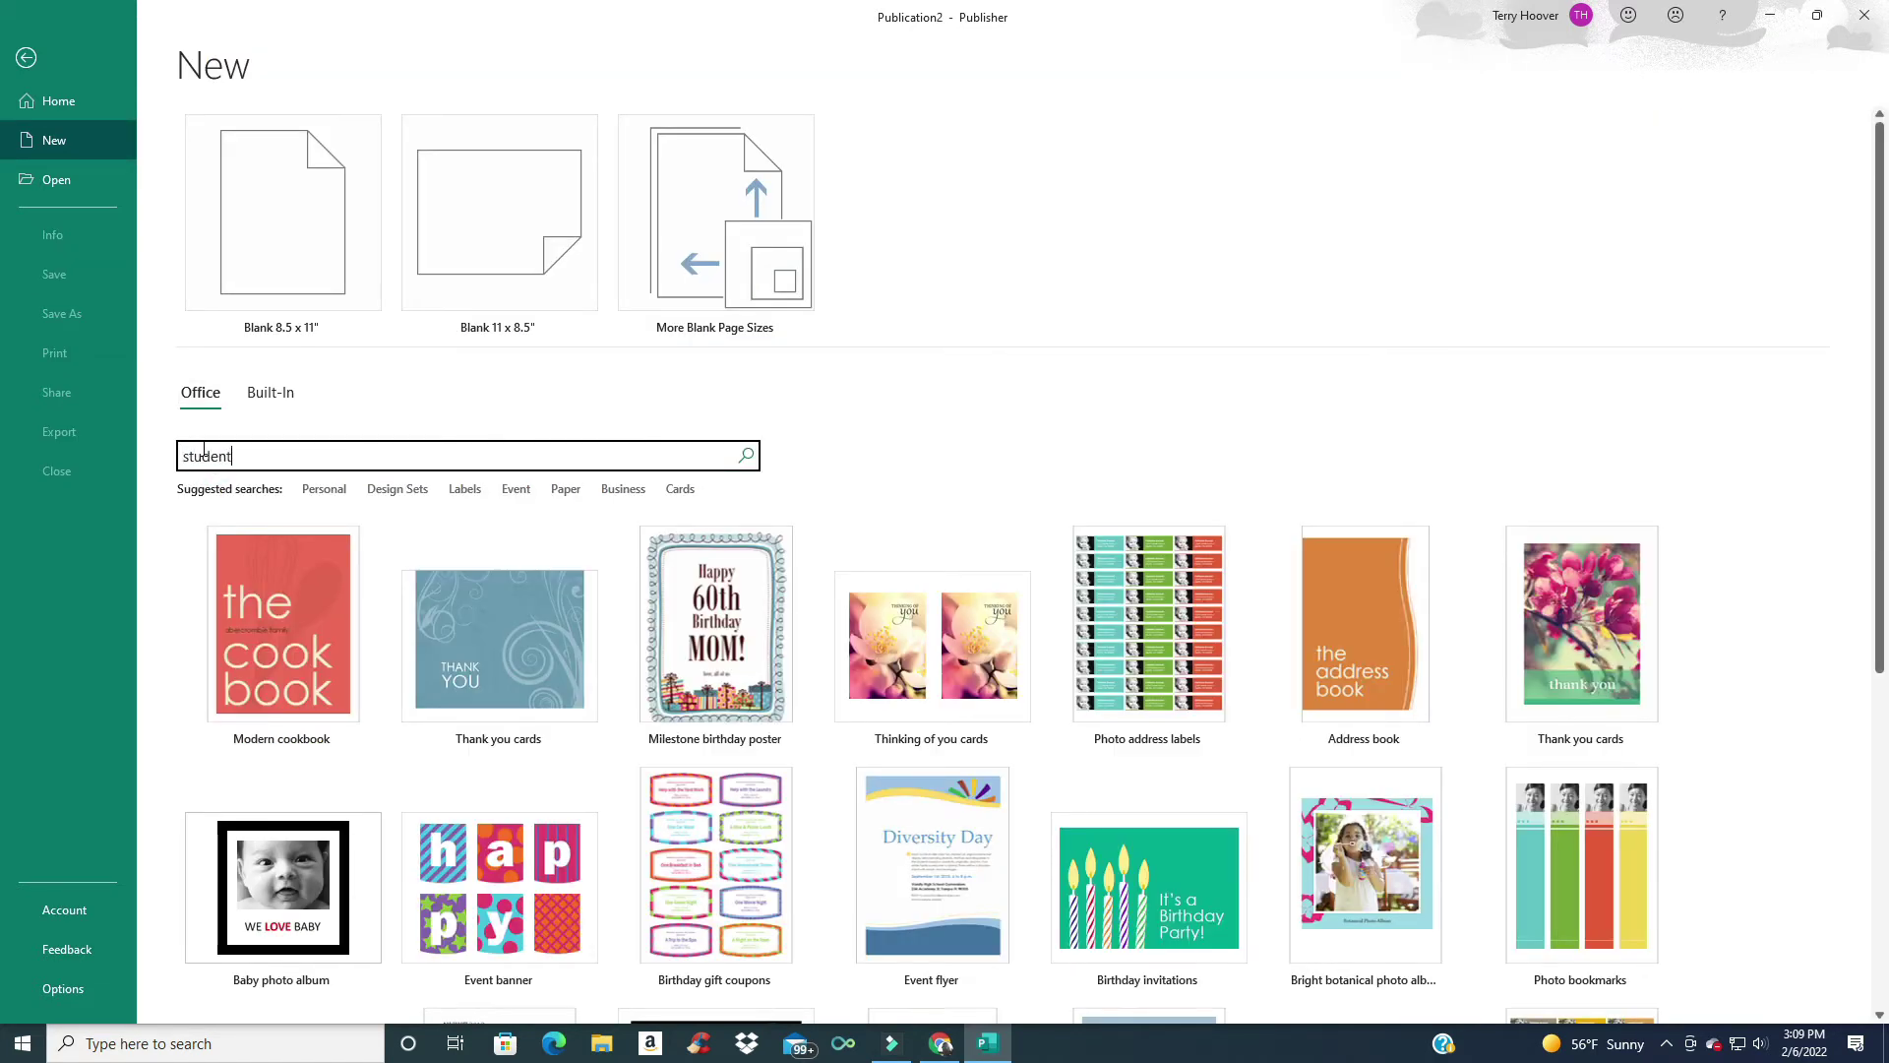
{"action": "key", "text": "Return"}
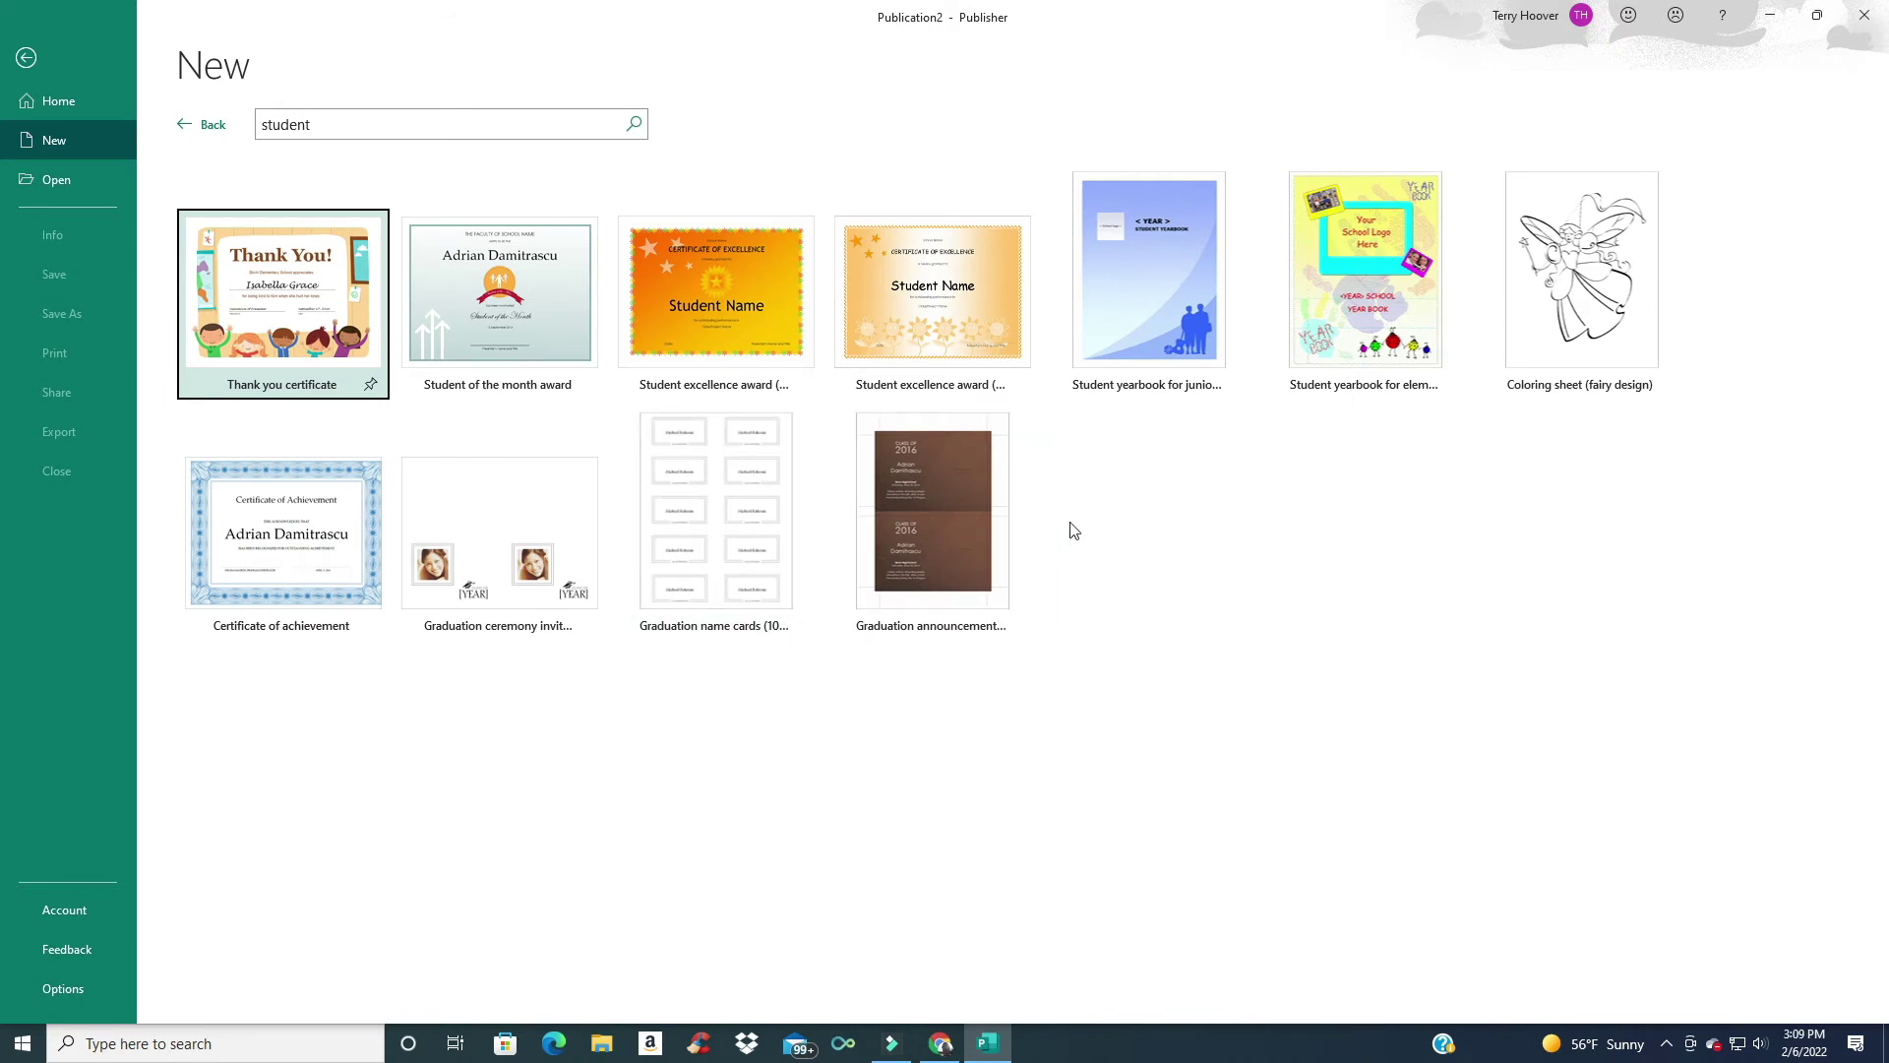
{"action": "mouse_move", "coordinate": [931, 303]}
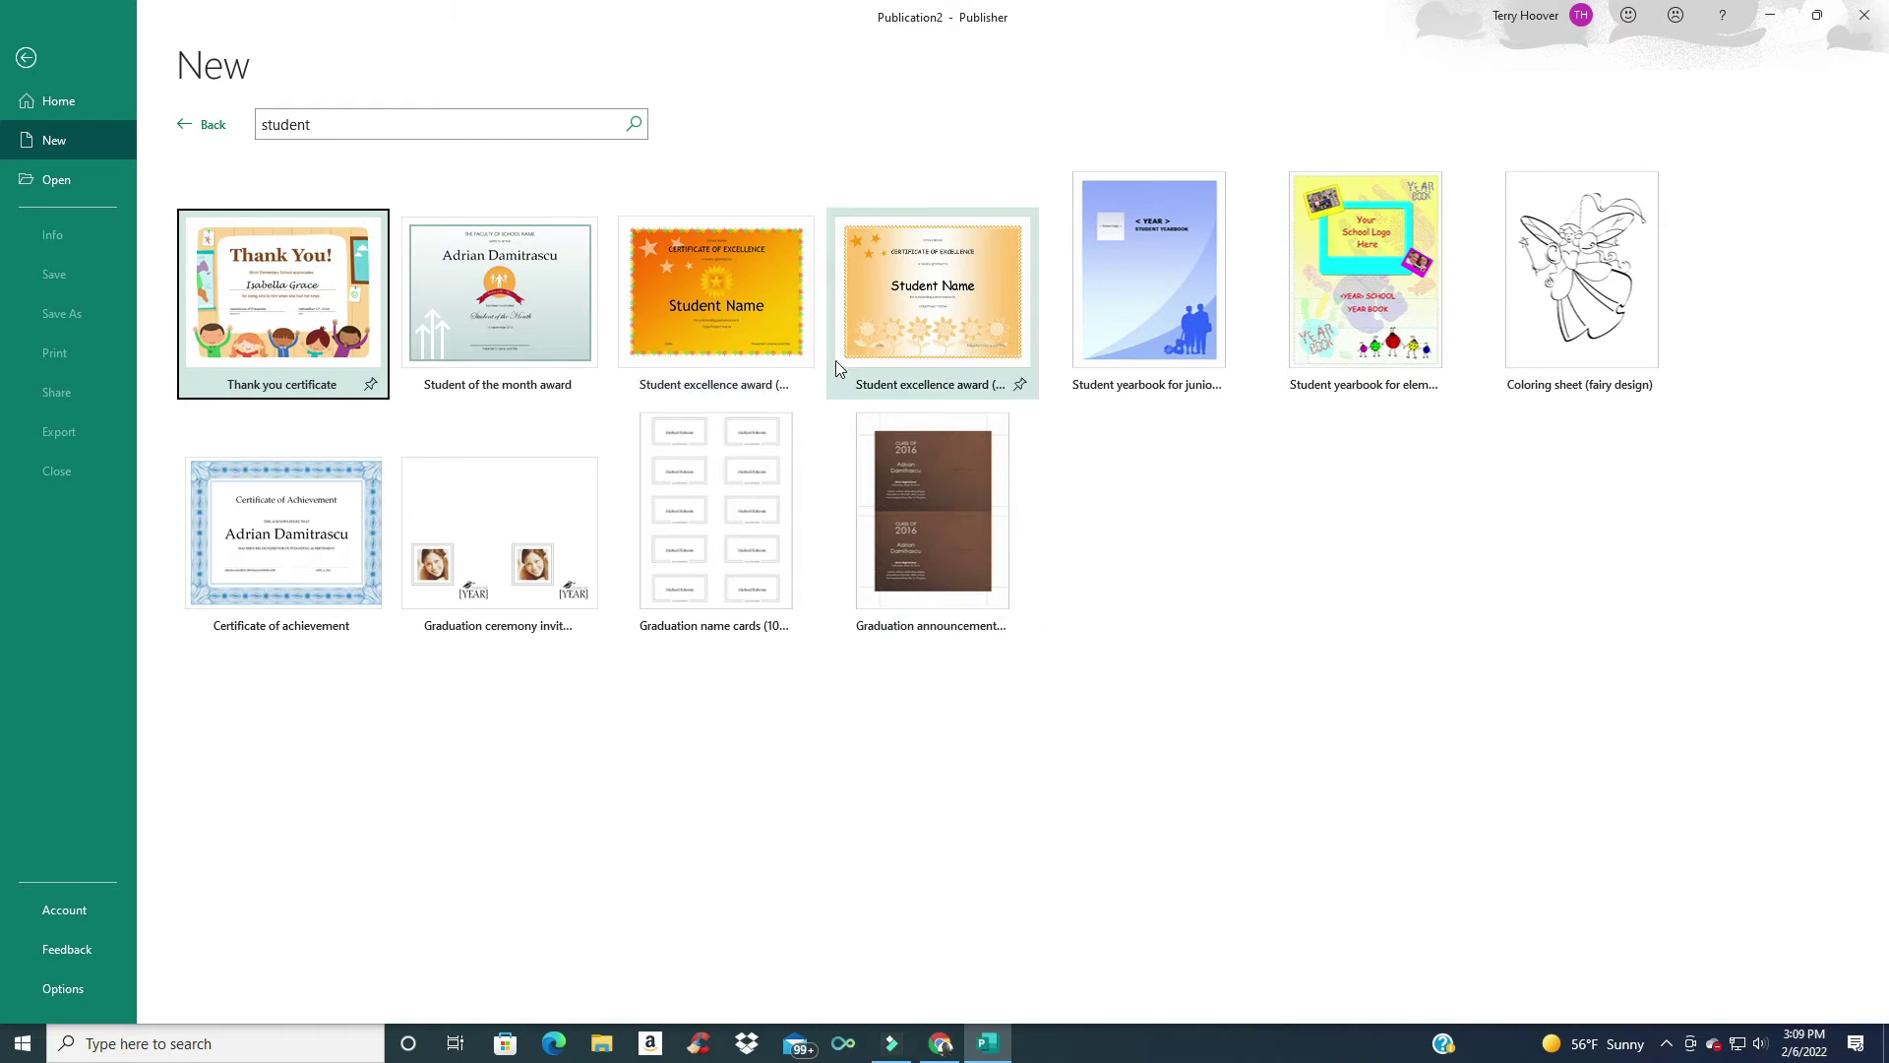
{"action": "left_click", "coordinate": [768, 298]}
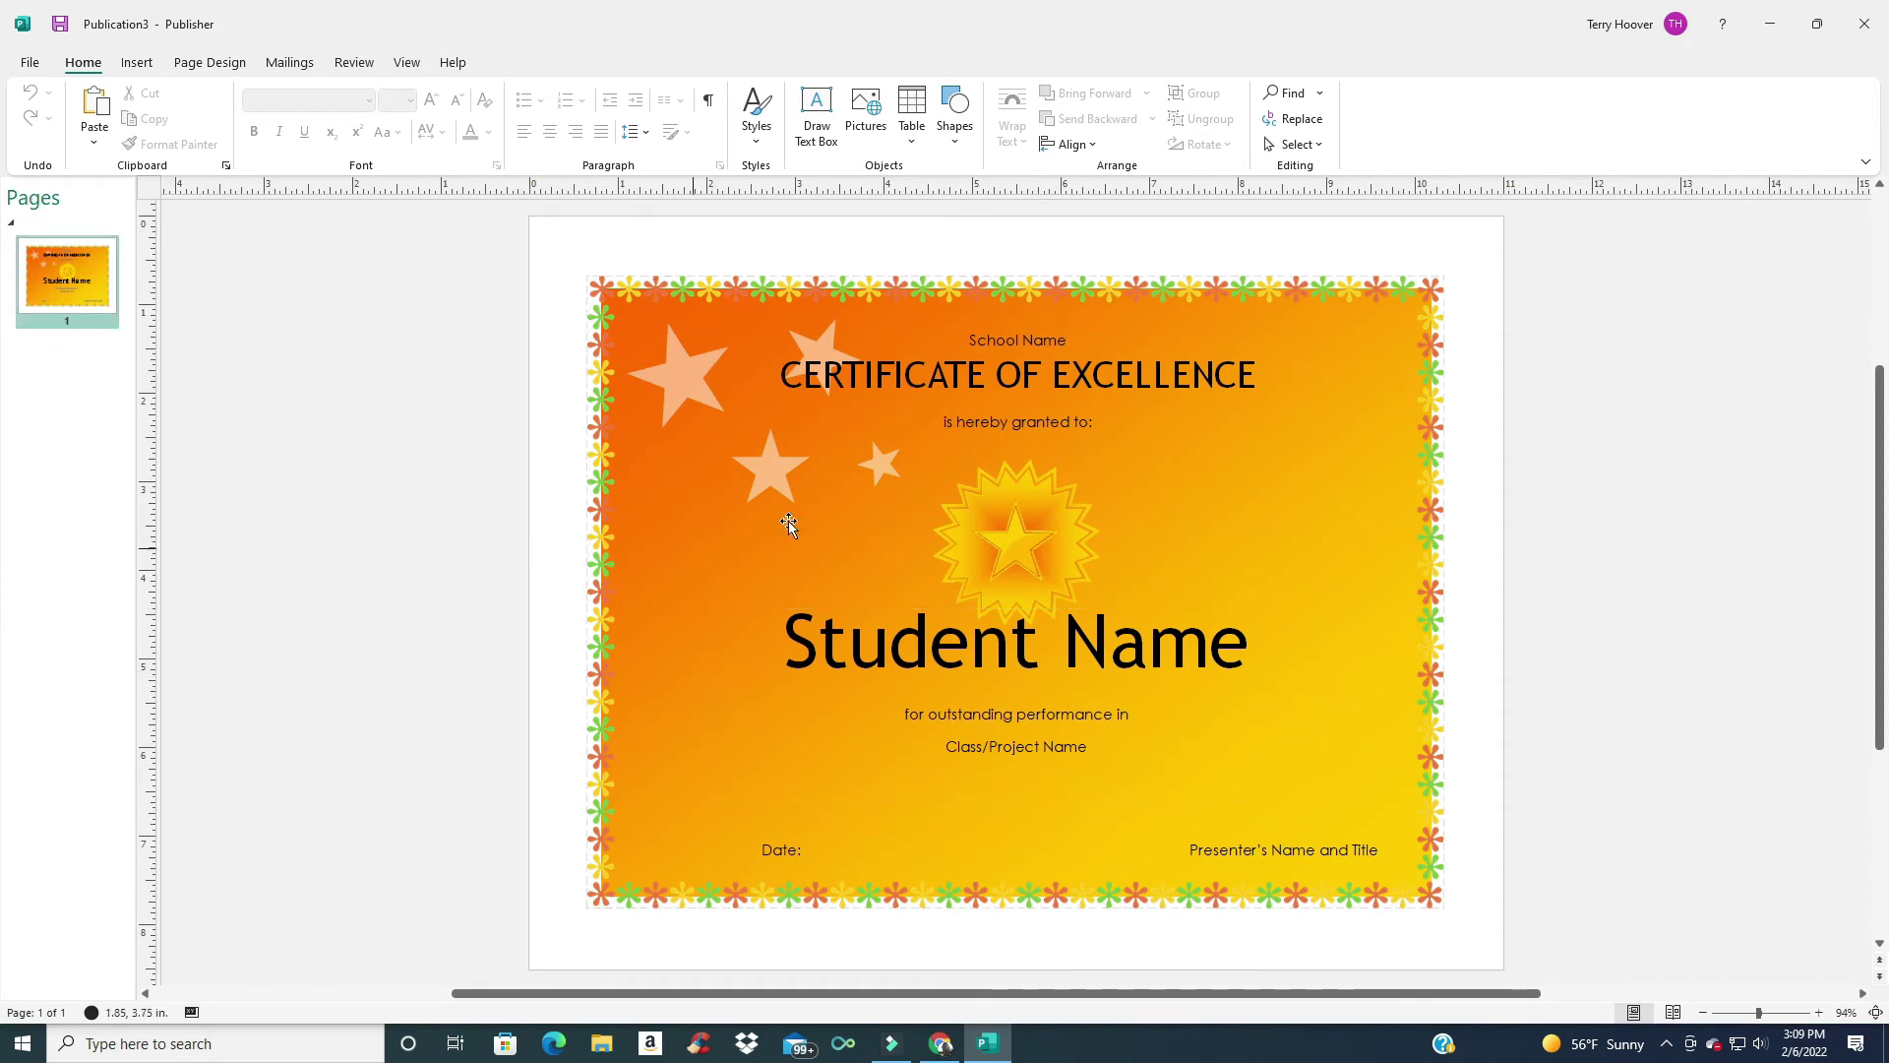
Step: Replace the Student Name placeholder with John Smith
{"action": "left_click", "coordinate": [1247, 650]}
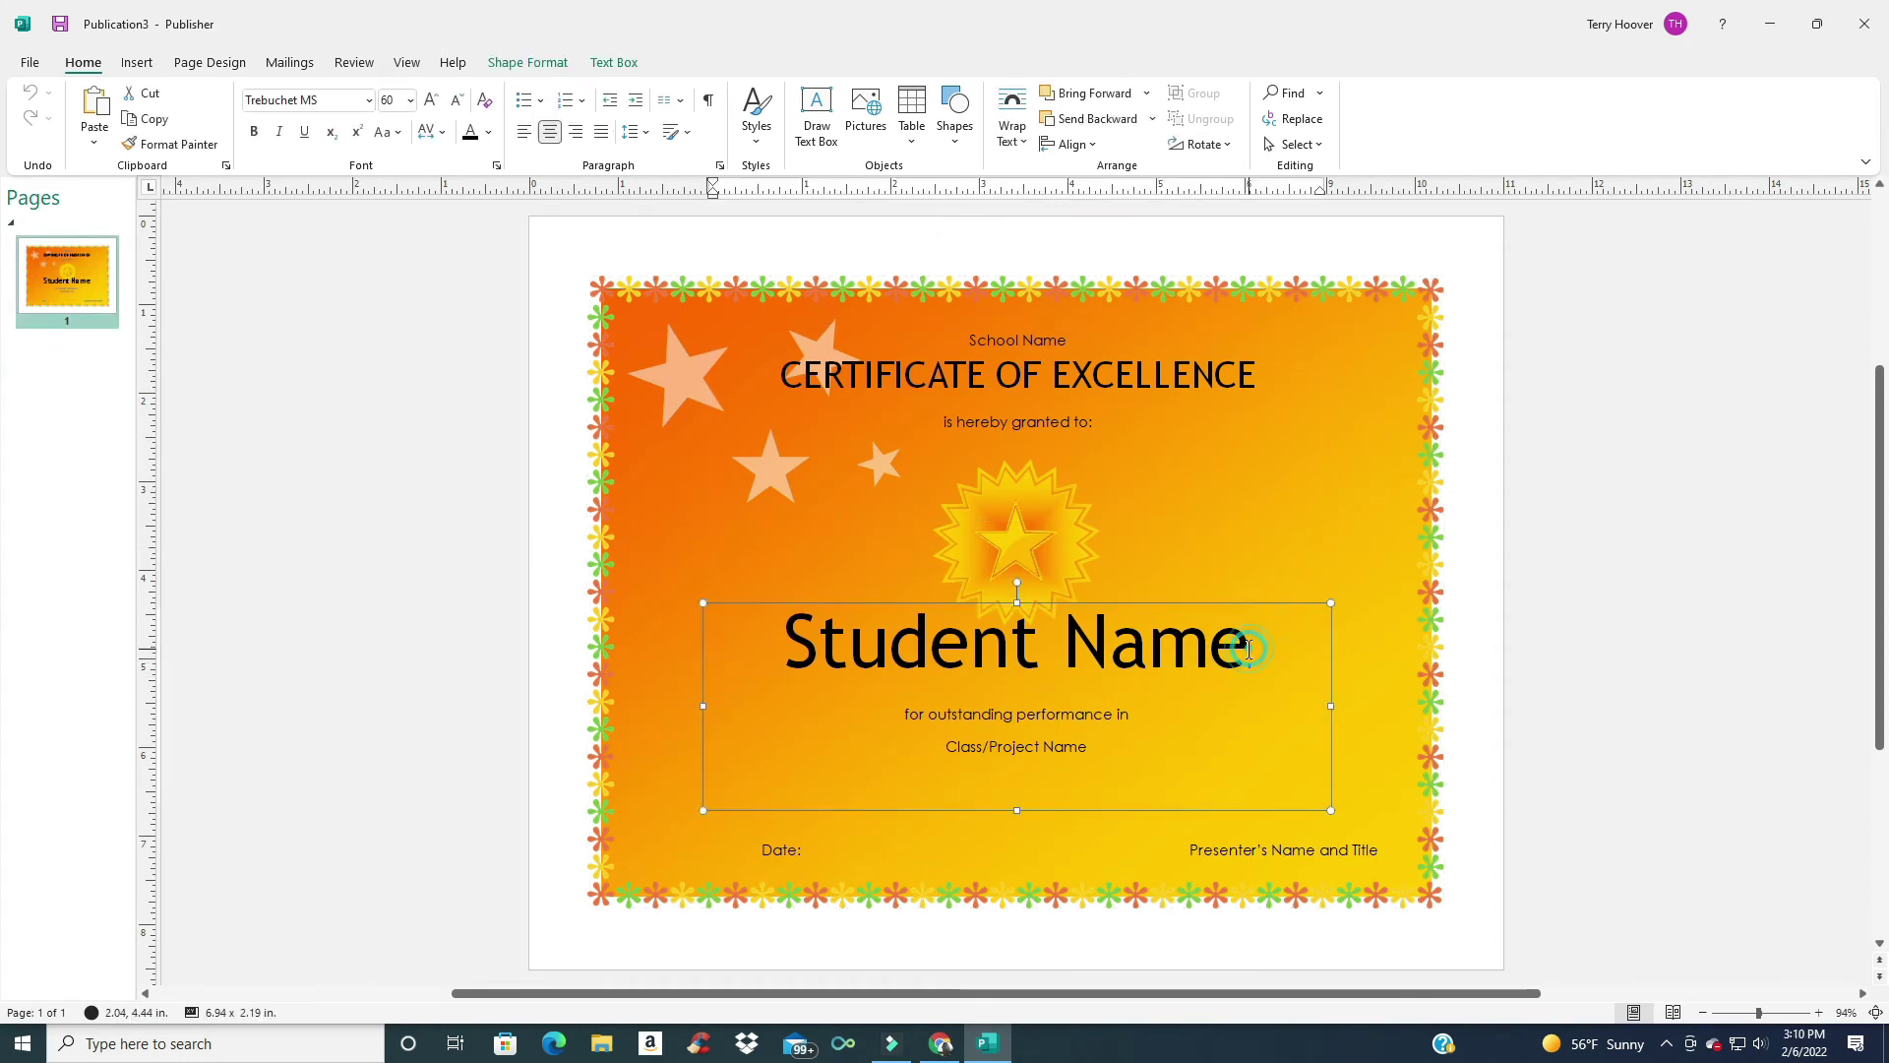
{"action": "key", "text": "BackSpace"}
{"action": "key", "text": "BackSpace"}
{"action": "key", "text": "BackSpace"}
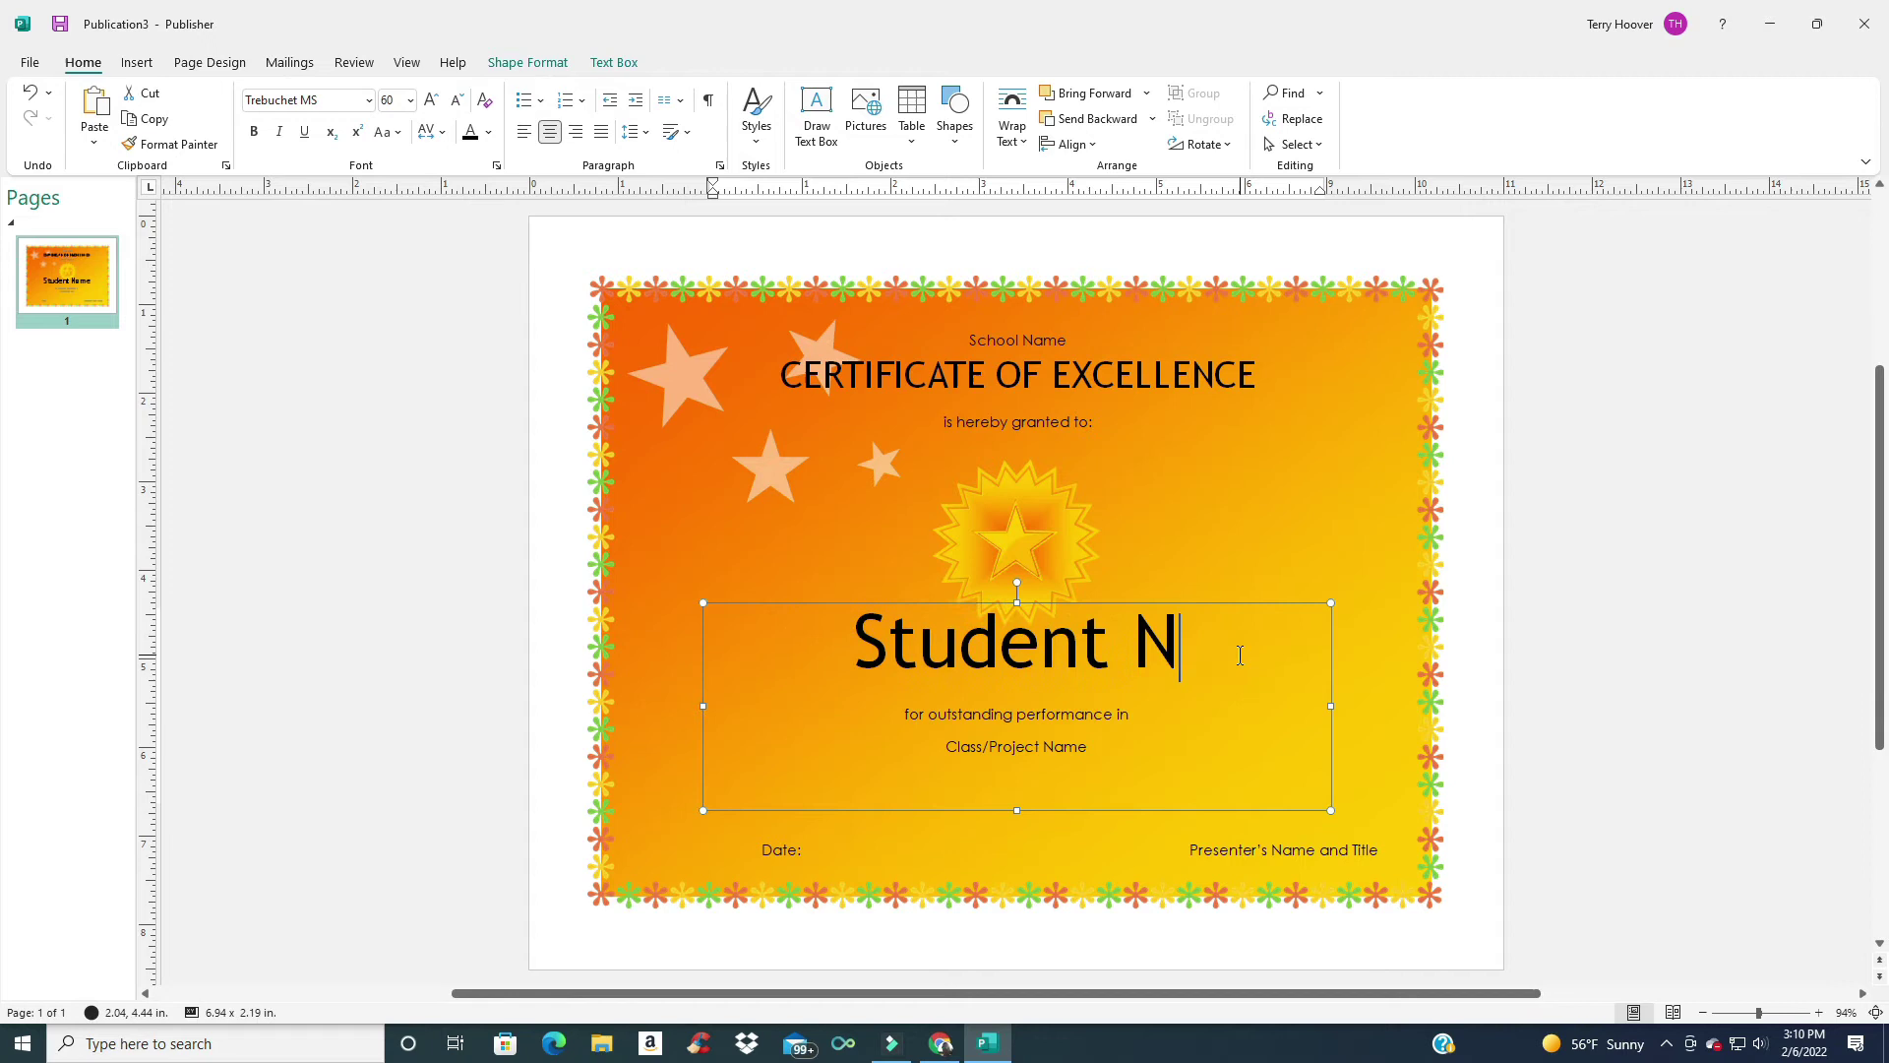
{"action": "key", "text": "BackSpace"}
{"action": "key", "text": "BackSpace"}
{"action": "key", "text": "BackSpace"}
{"action": "key", "text": "BackSpace"}
{"action": "key", "text": "BackSpace"}
{"action": "key", "text": "BackSpace"}
{"action": "key", "text": "BackSpace"}
{"action": "key", "text": "BackSpace"}
{"action": "key", "text": "BackSpace"}
{"action": "key", "text": "BackSpace"}
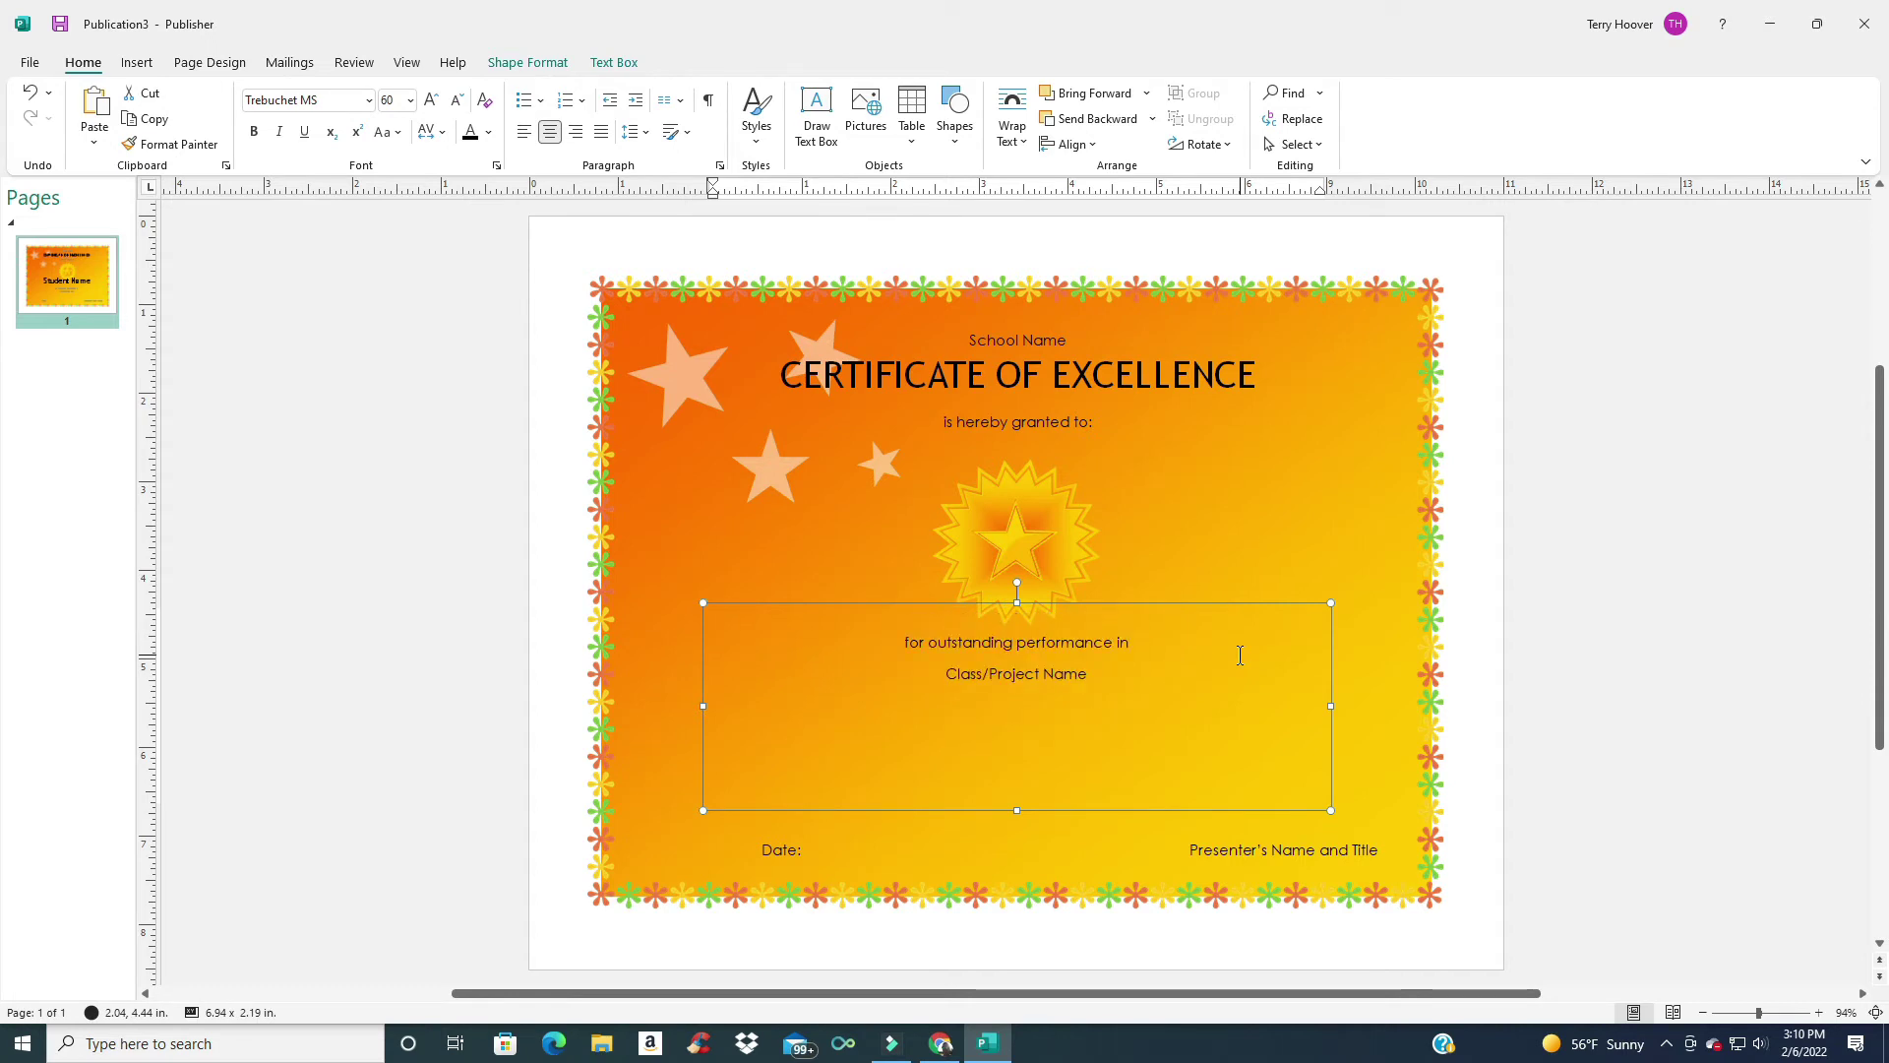
{"action": "type", "text": "John "}
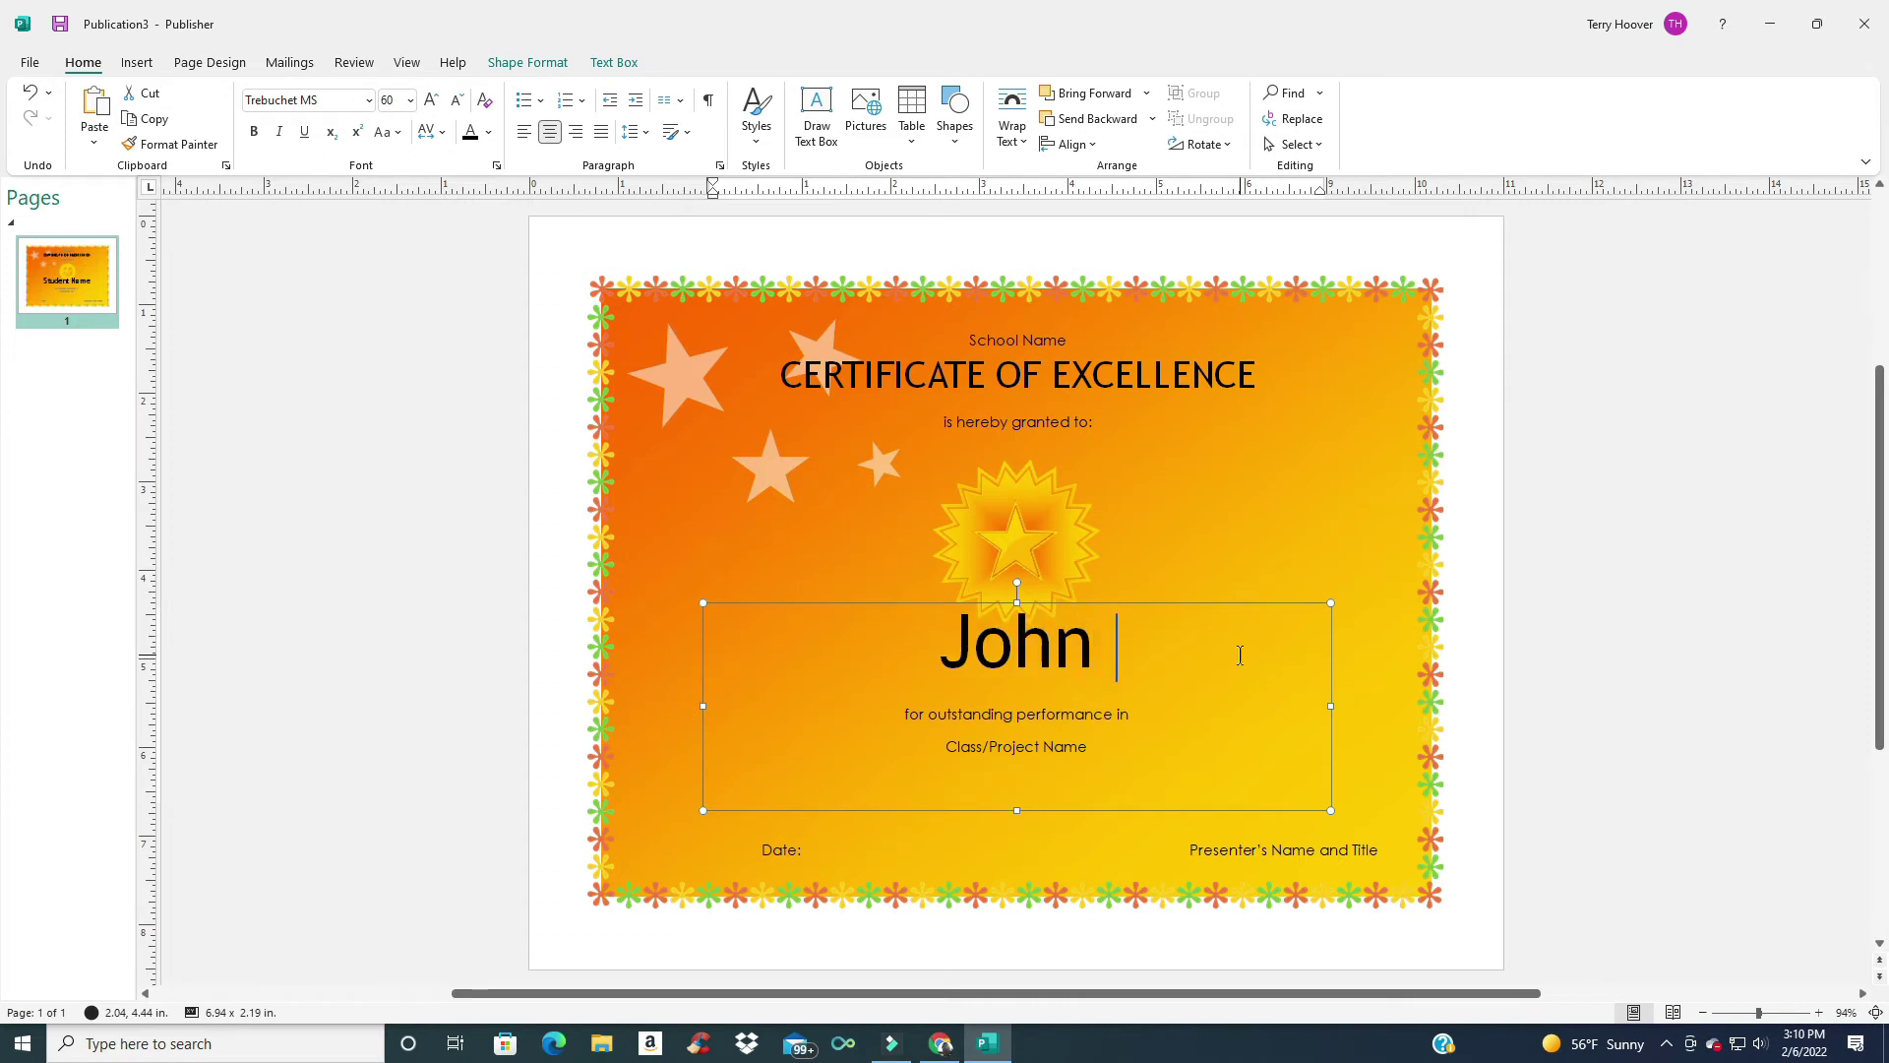
{"action": "type", "text": "Smith"}
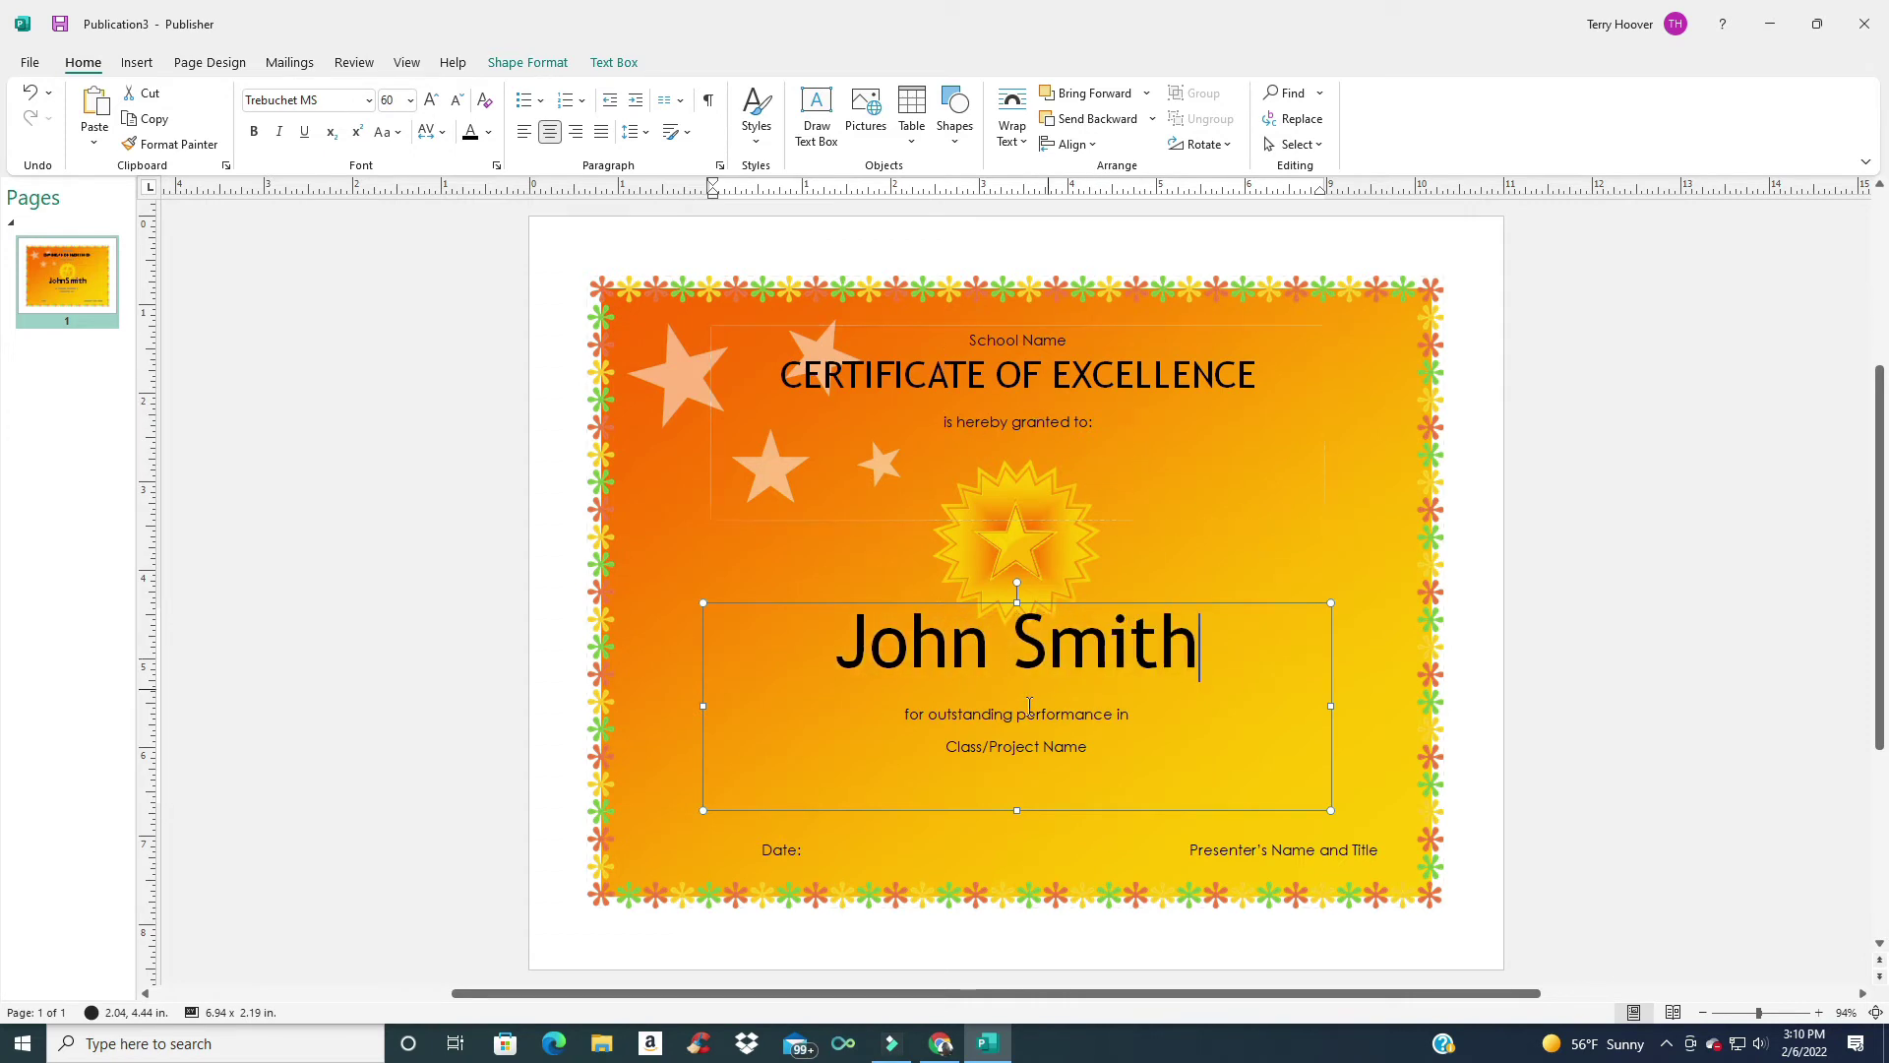
Step: Replace the Class/Project Name placeholder with Social Studies
{"action": "left_click", "coordinate": [1114, 753]}
{"action": "key", "text": "BackSpace"}
{"action": "key", "text": "BackSpace"}
{"action": "key", "text": "BackSpace"}
{"action": "key", "text": "BackSpace"}
{"action": "key", "text": "BackSpace"}
{"action": "key", "text": "BackSpace"}
{"action": "key", "text": "BackSpace"}
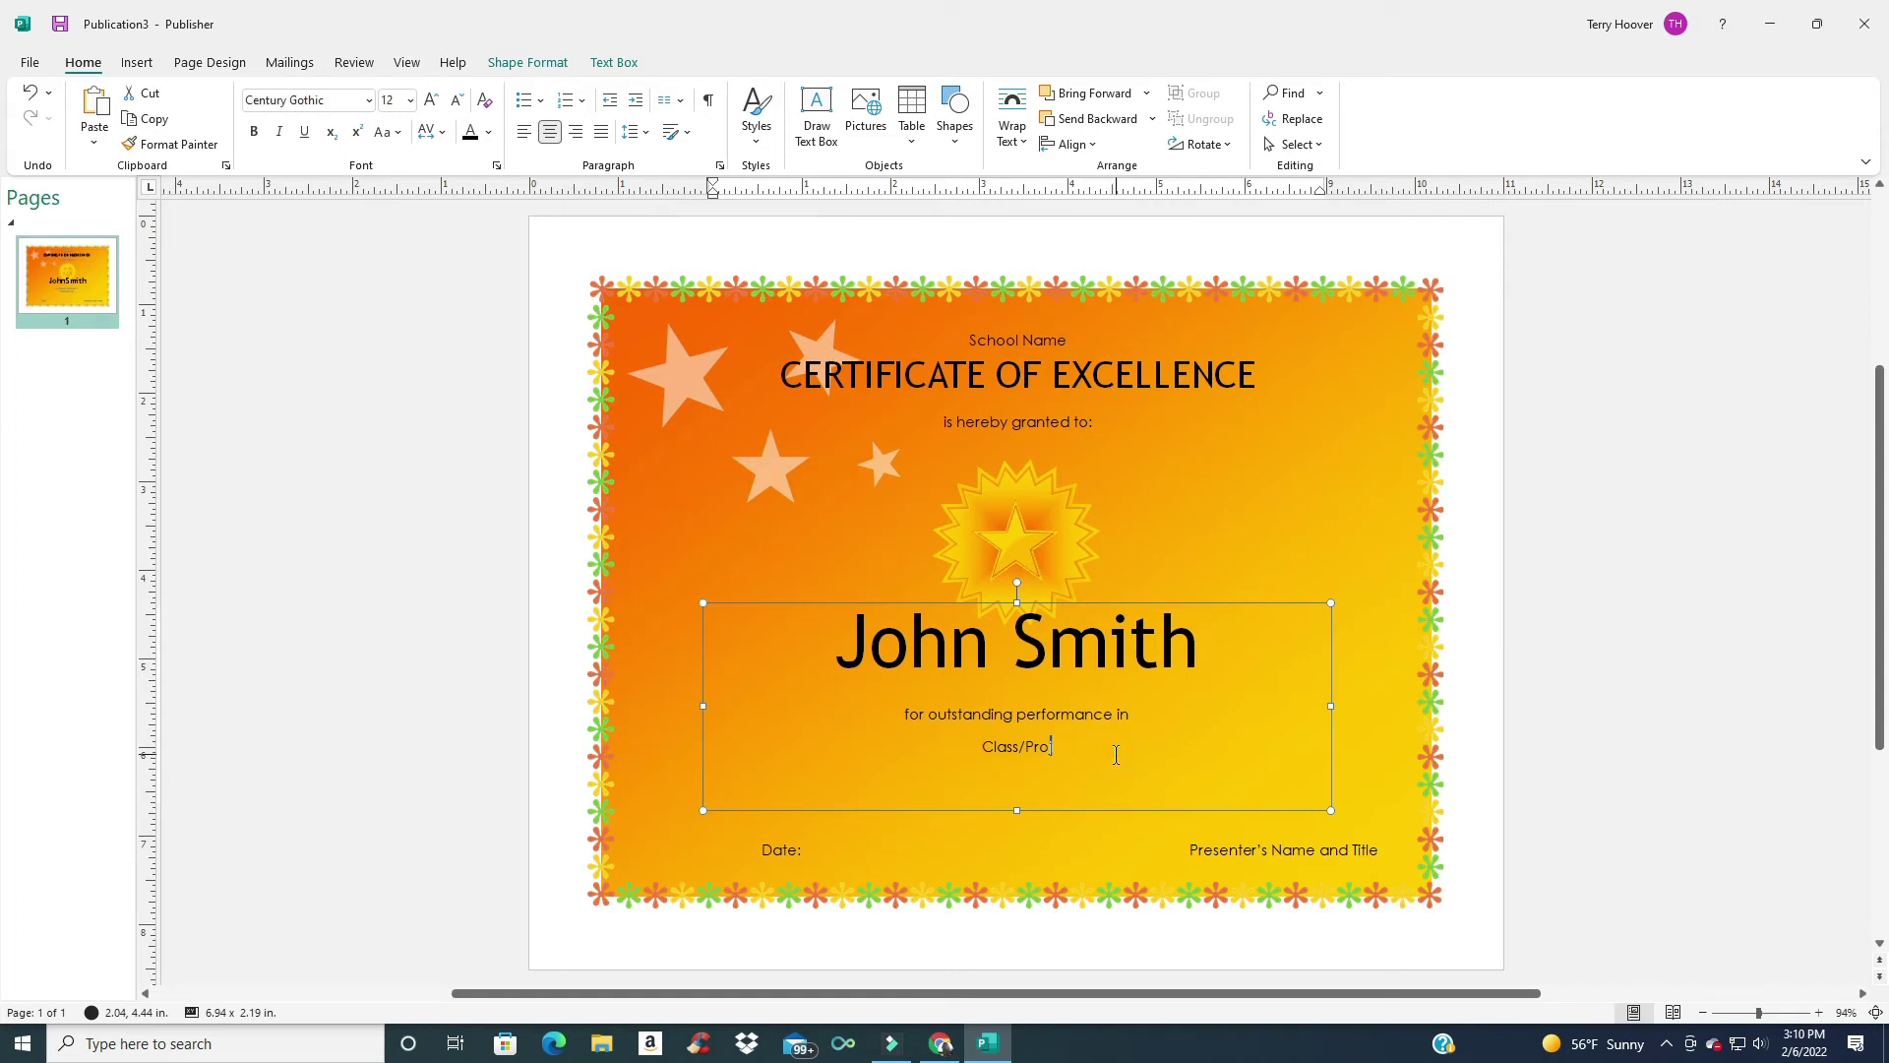
{"action": "key", "text": "BackSpace"}
{"action": "key", "text": "BackSpace"}
{"action": "key", "text": "BackSpace"}
{"action": "key", "text": "BackSpace"}
{"action": "key", "text": "BackSpace"}
{"action": "type", "text": "ii"}
{"action": "key", "text": "BackSpace"}
{"action": "key", "text": "BackSpace"}
{"action": "type", "text": "l S"}
{"action": "type", "text": "tuc"}
{"action": "type", "text": "ies"}
Step: From Page Design, try the Module, Office and Brown colour schemes on the certificate
{"action": "left_click", "coordinate": [710, 401]}
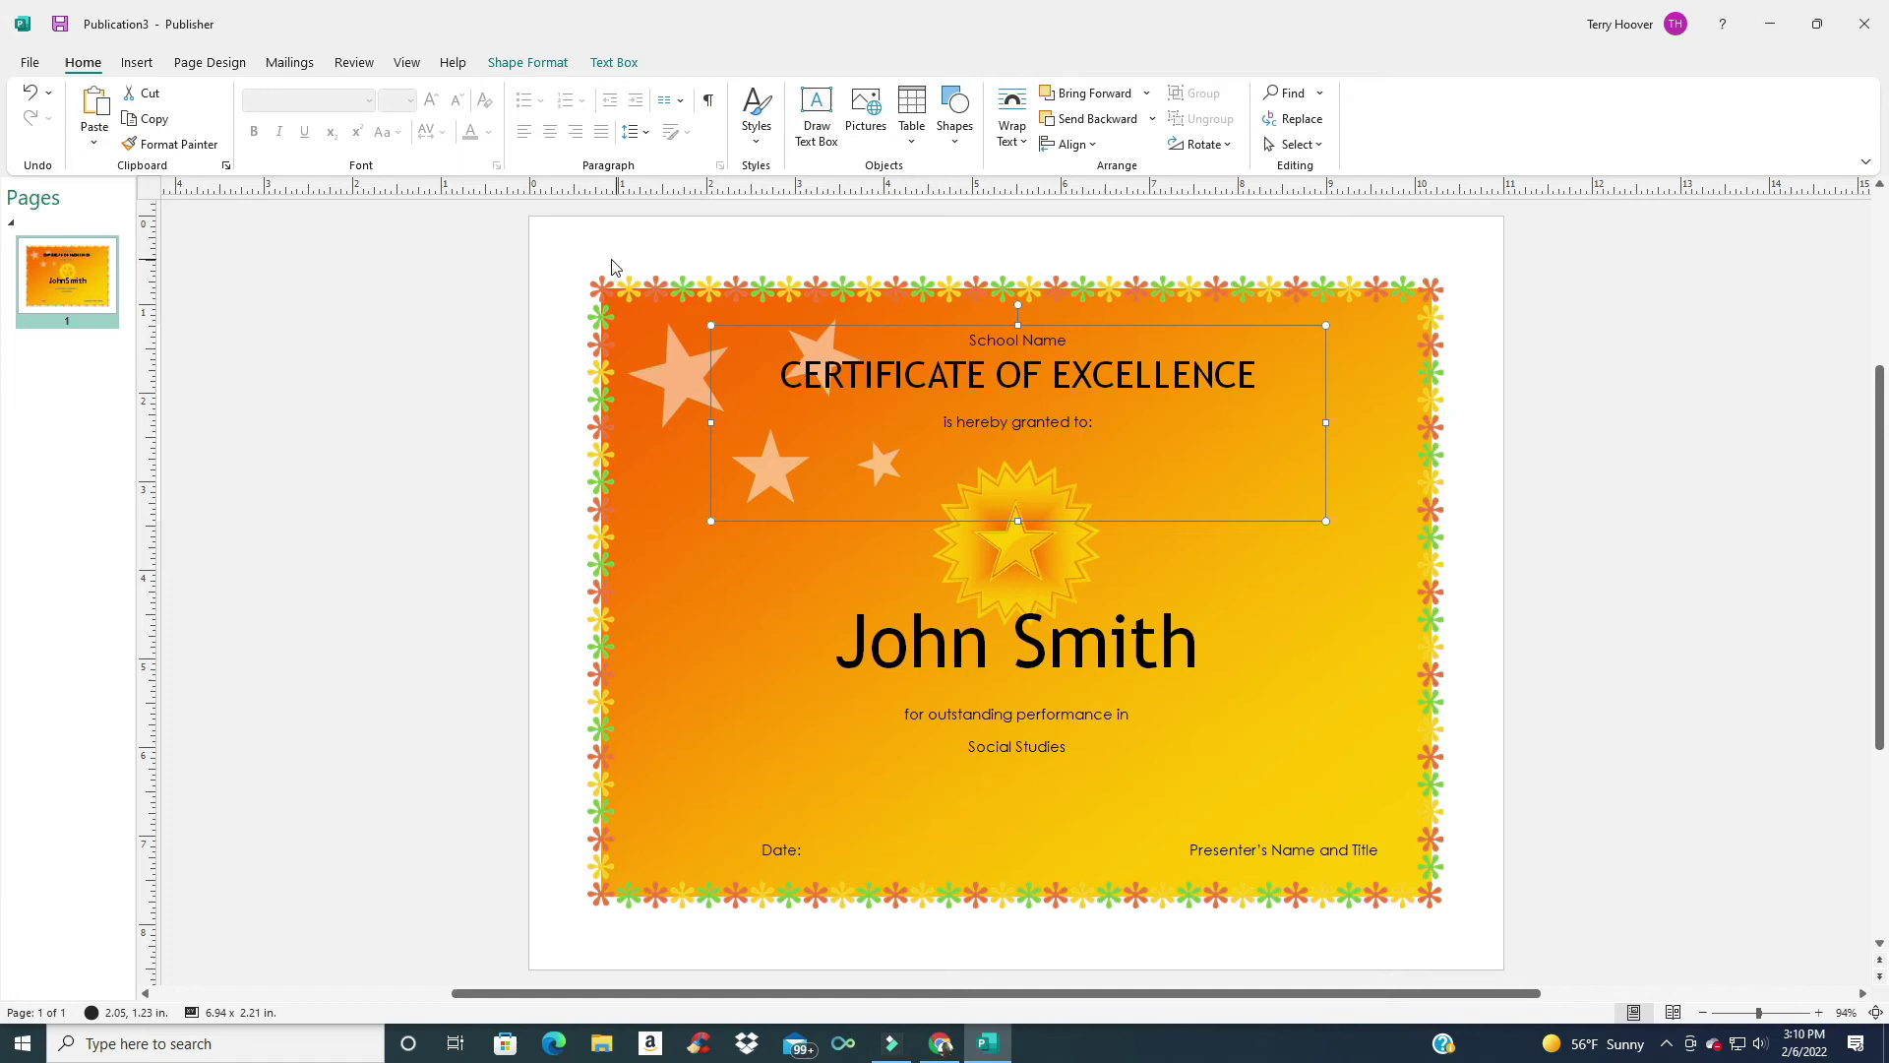
{"action": "left_click", "coordinate": [654, 321]}
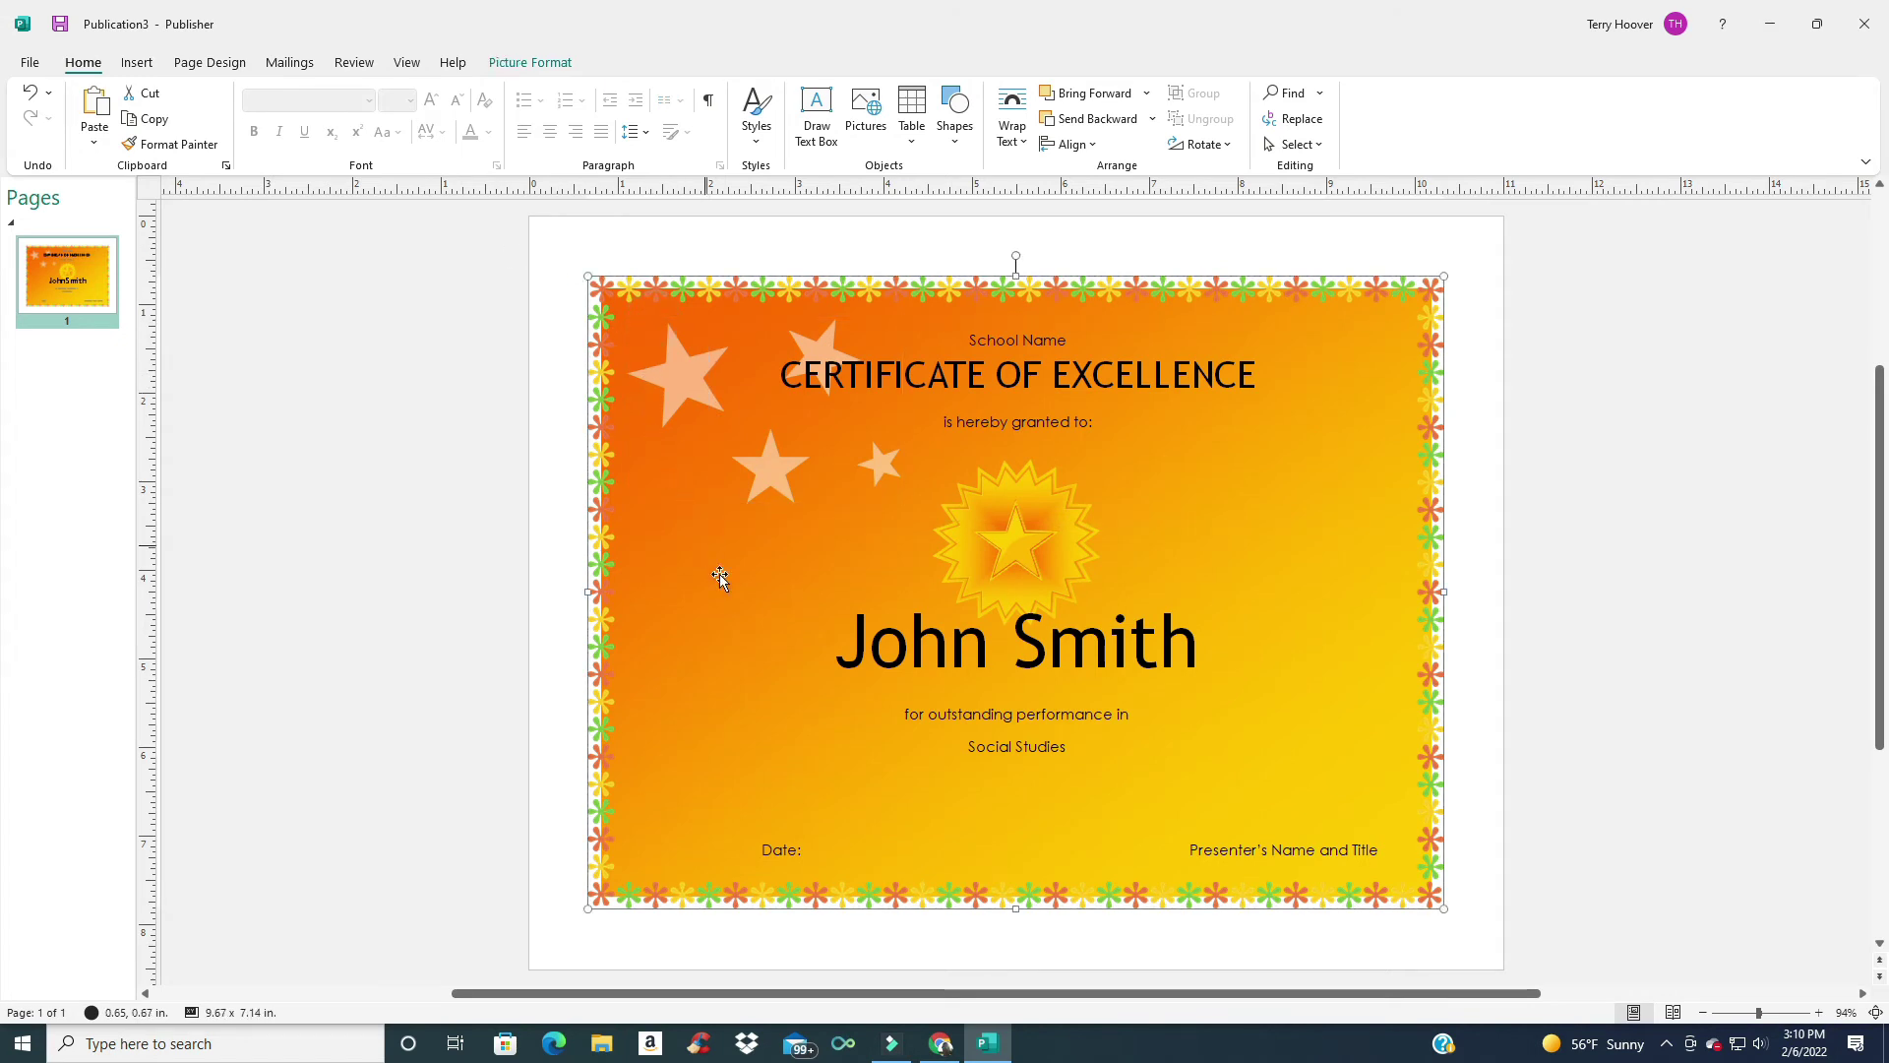
{"action": "left_click", "coordinate": [212, 65]}
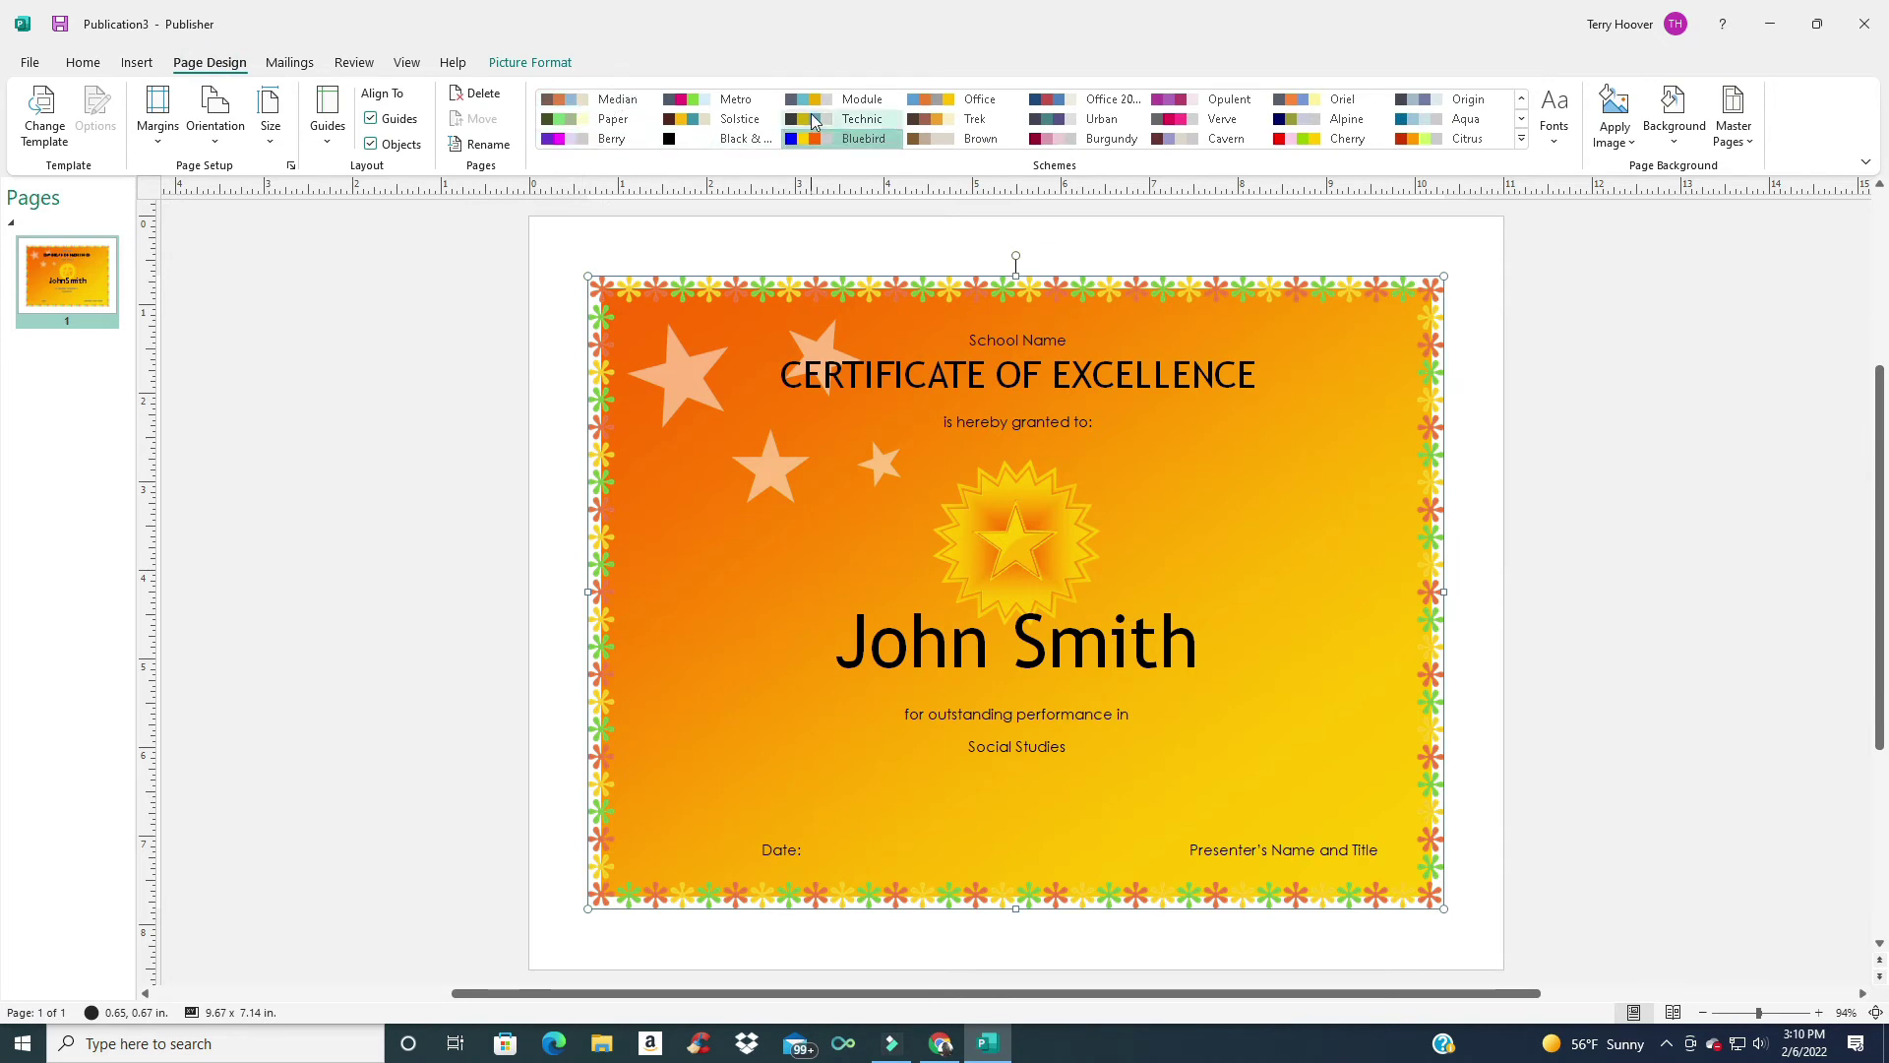
{"action": "left_click", "coordinate": [848, 98]}
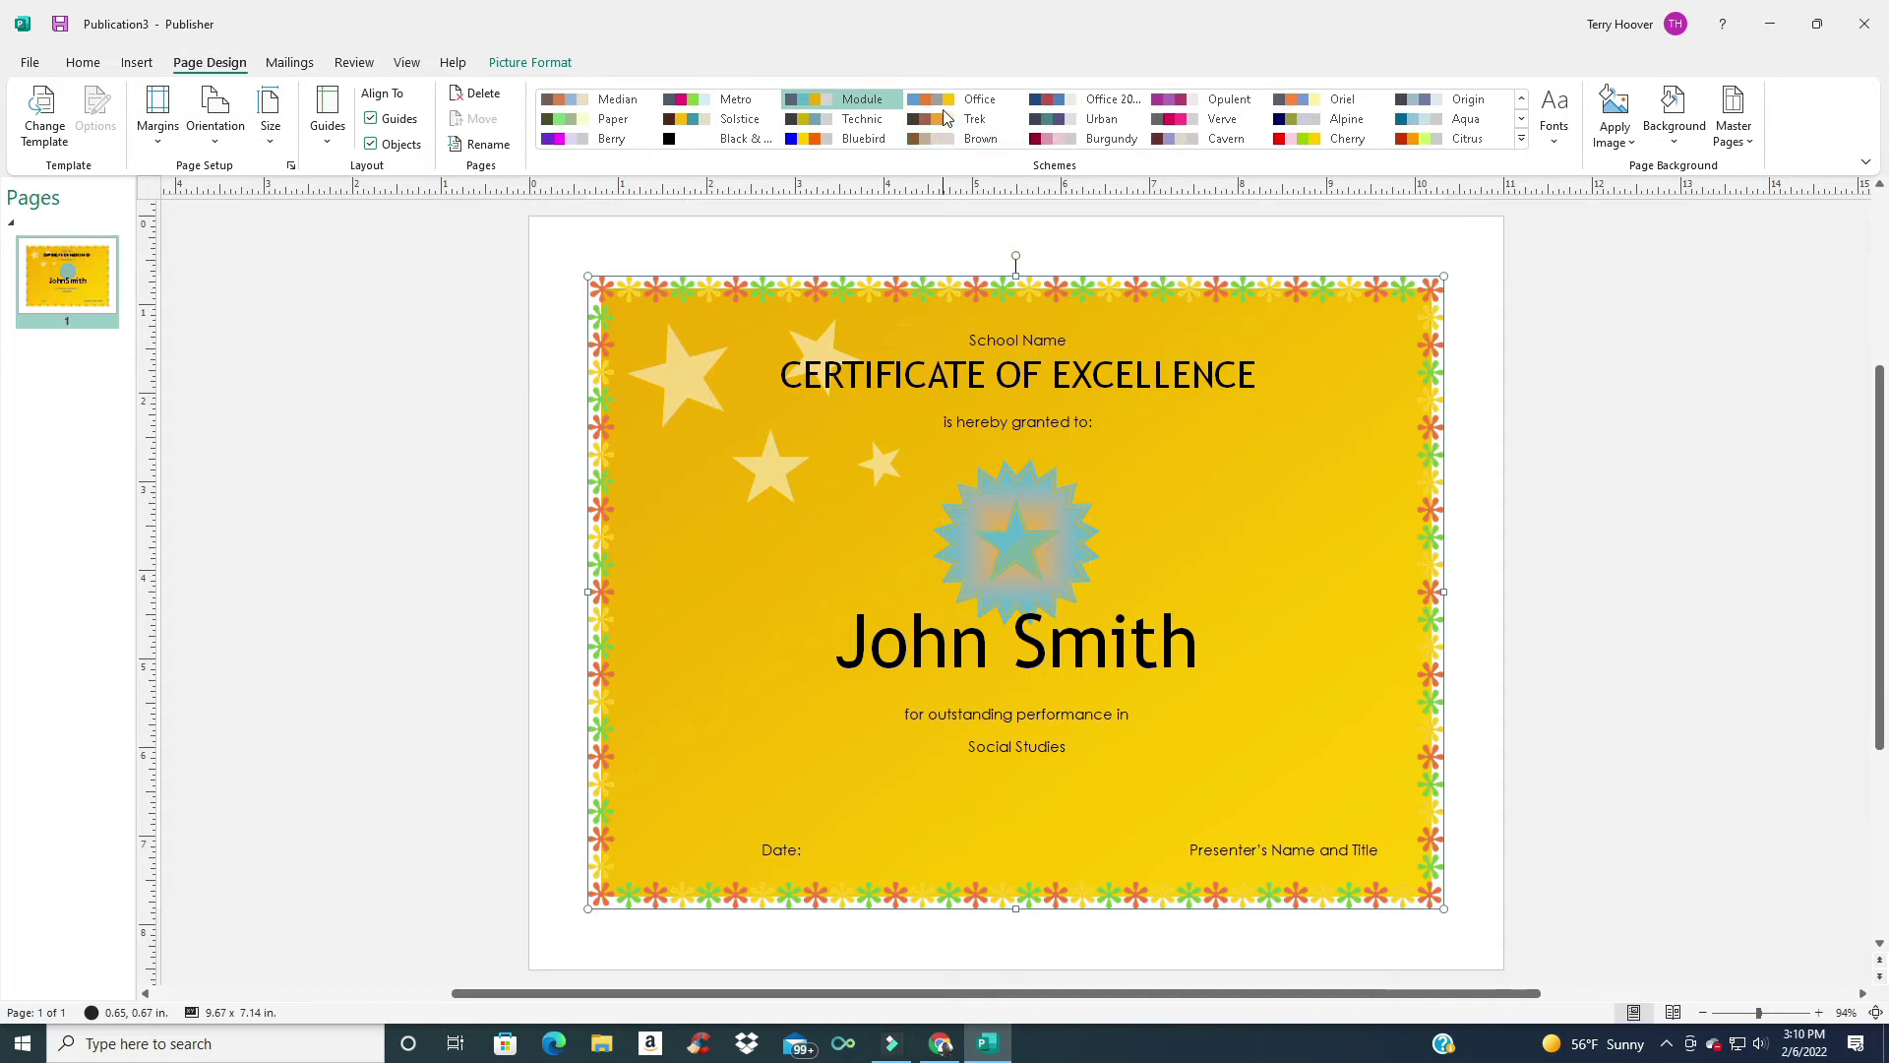
{"action": "left_click", "coordinate": [935, 104]}
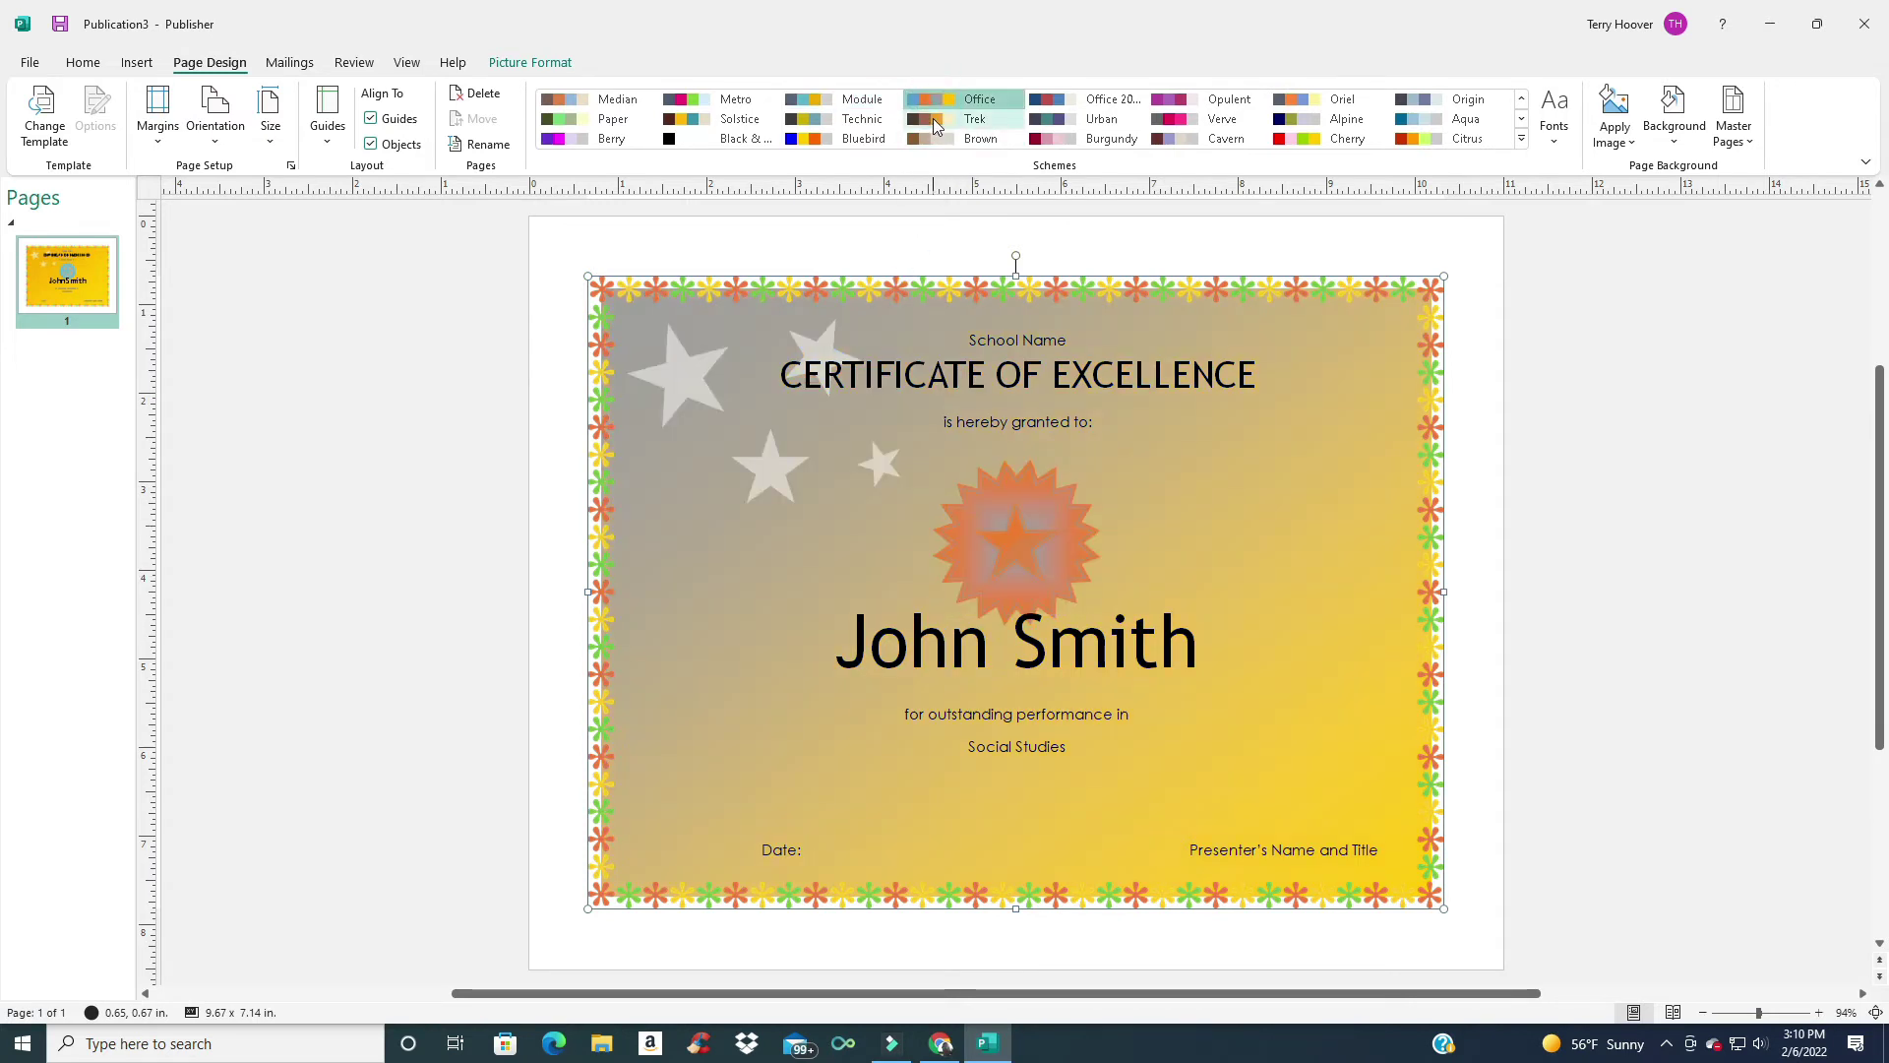
{"action": "left_click", "coordinate": [936, 138]}
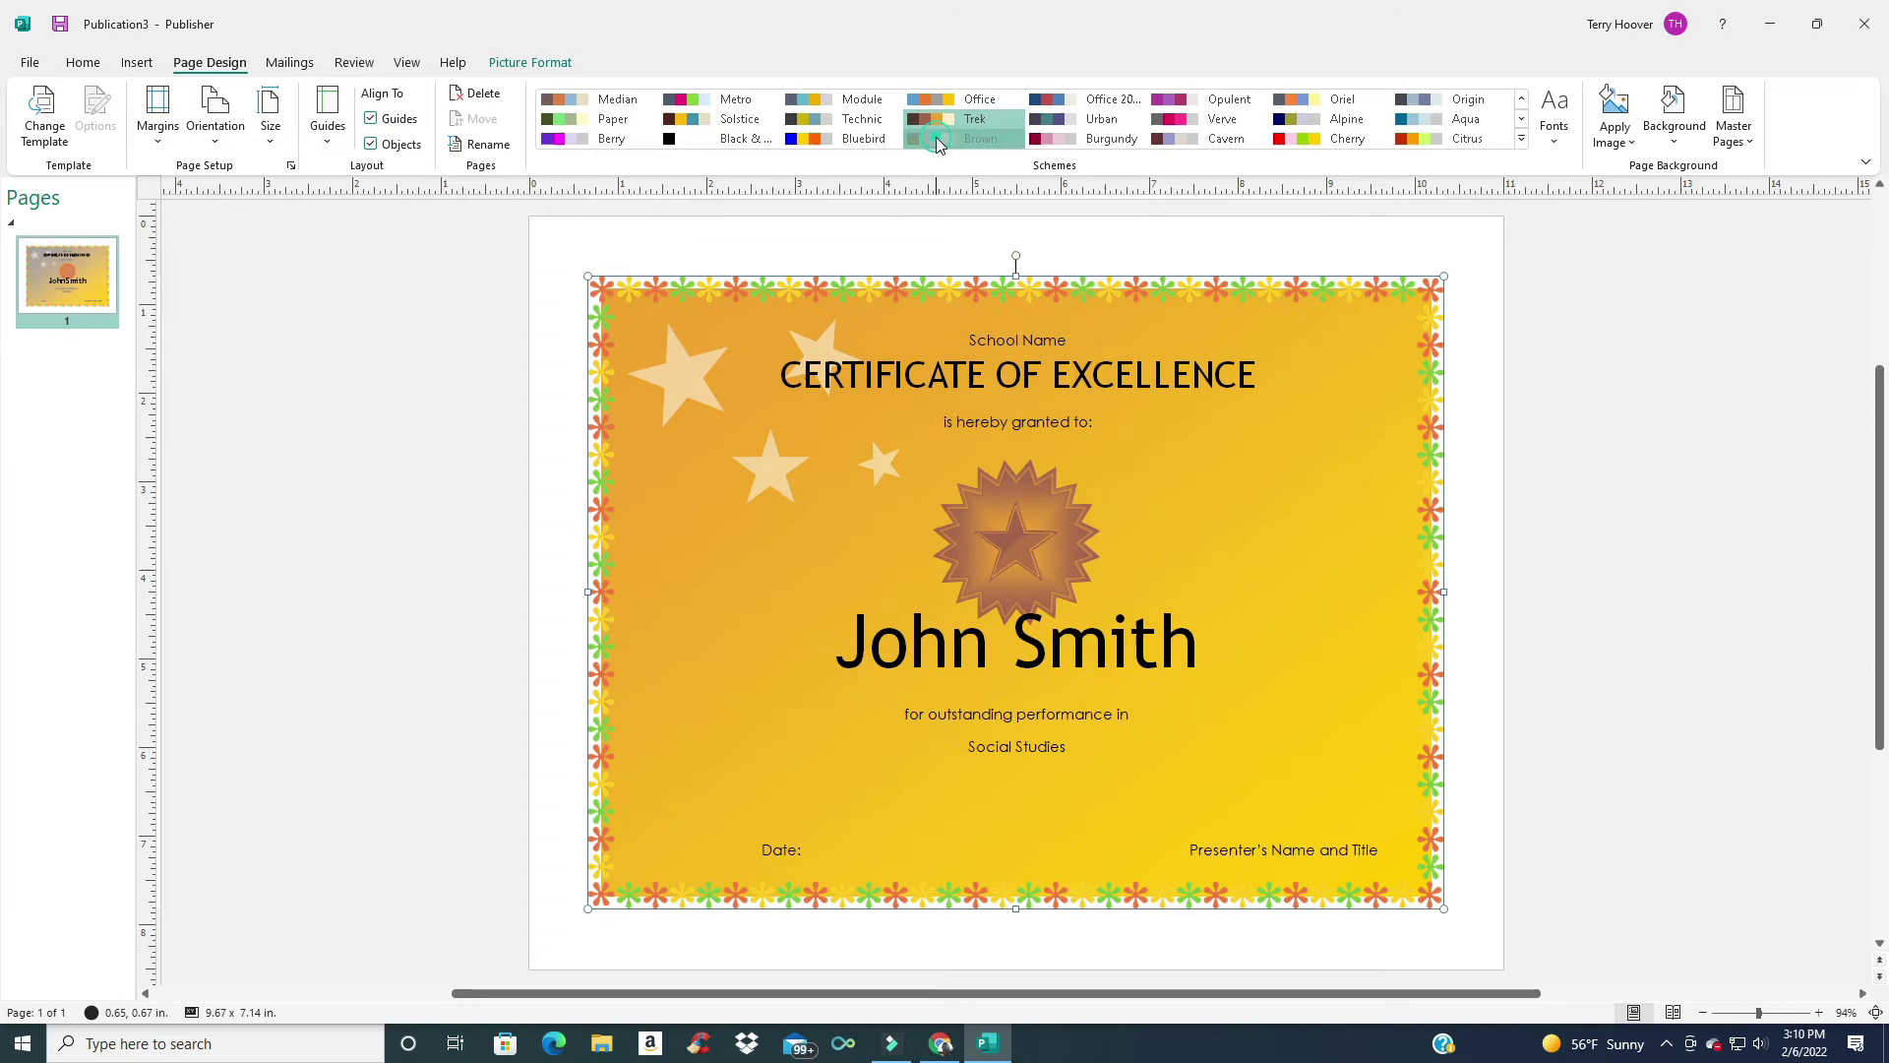
Step: Try the Opulent, Cherry, Citrus and Oriel schemes, leaving the certificate in the Origin scheme
{"action": "left_click", "coordinate": [1062, 100]}
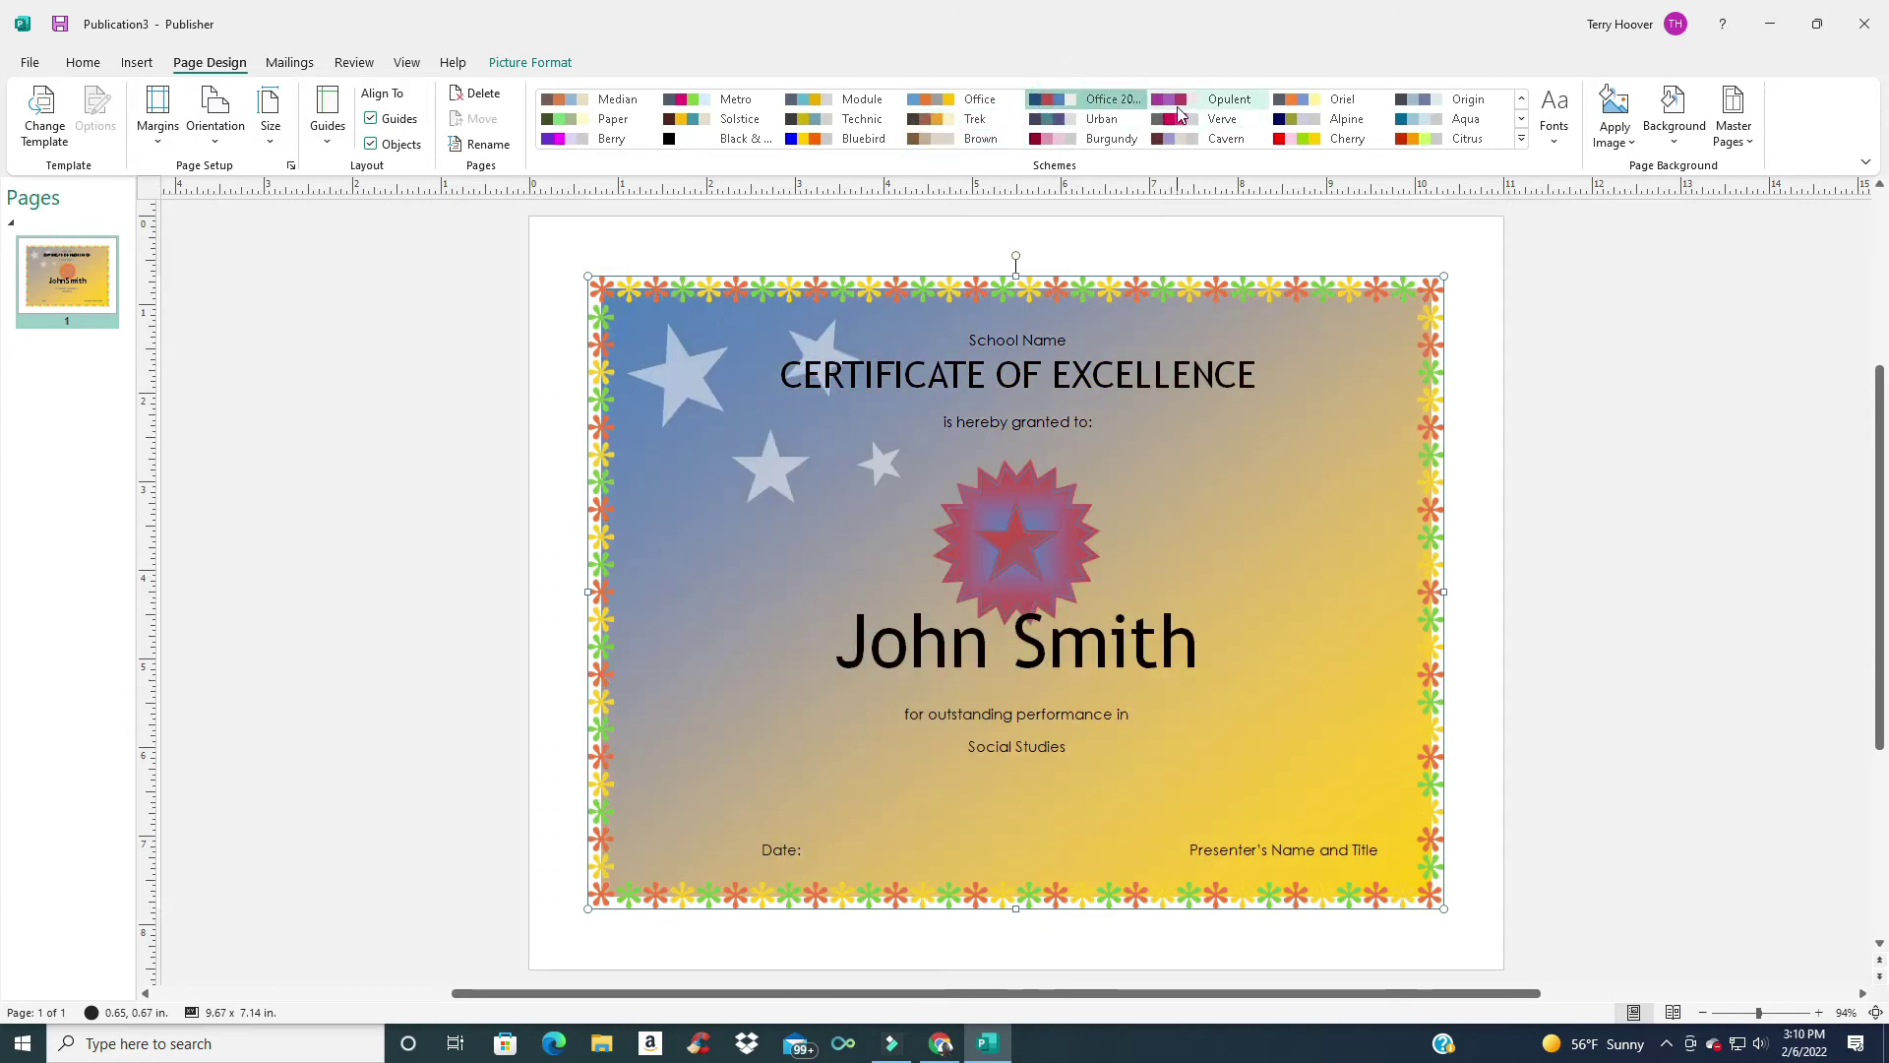
{"action": "left_click", "coordinate": [1178, 103]}
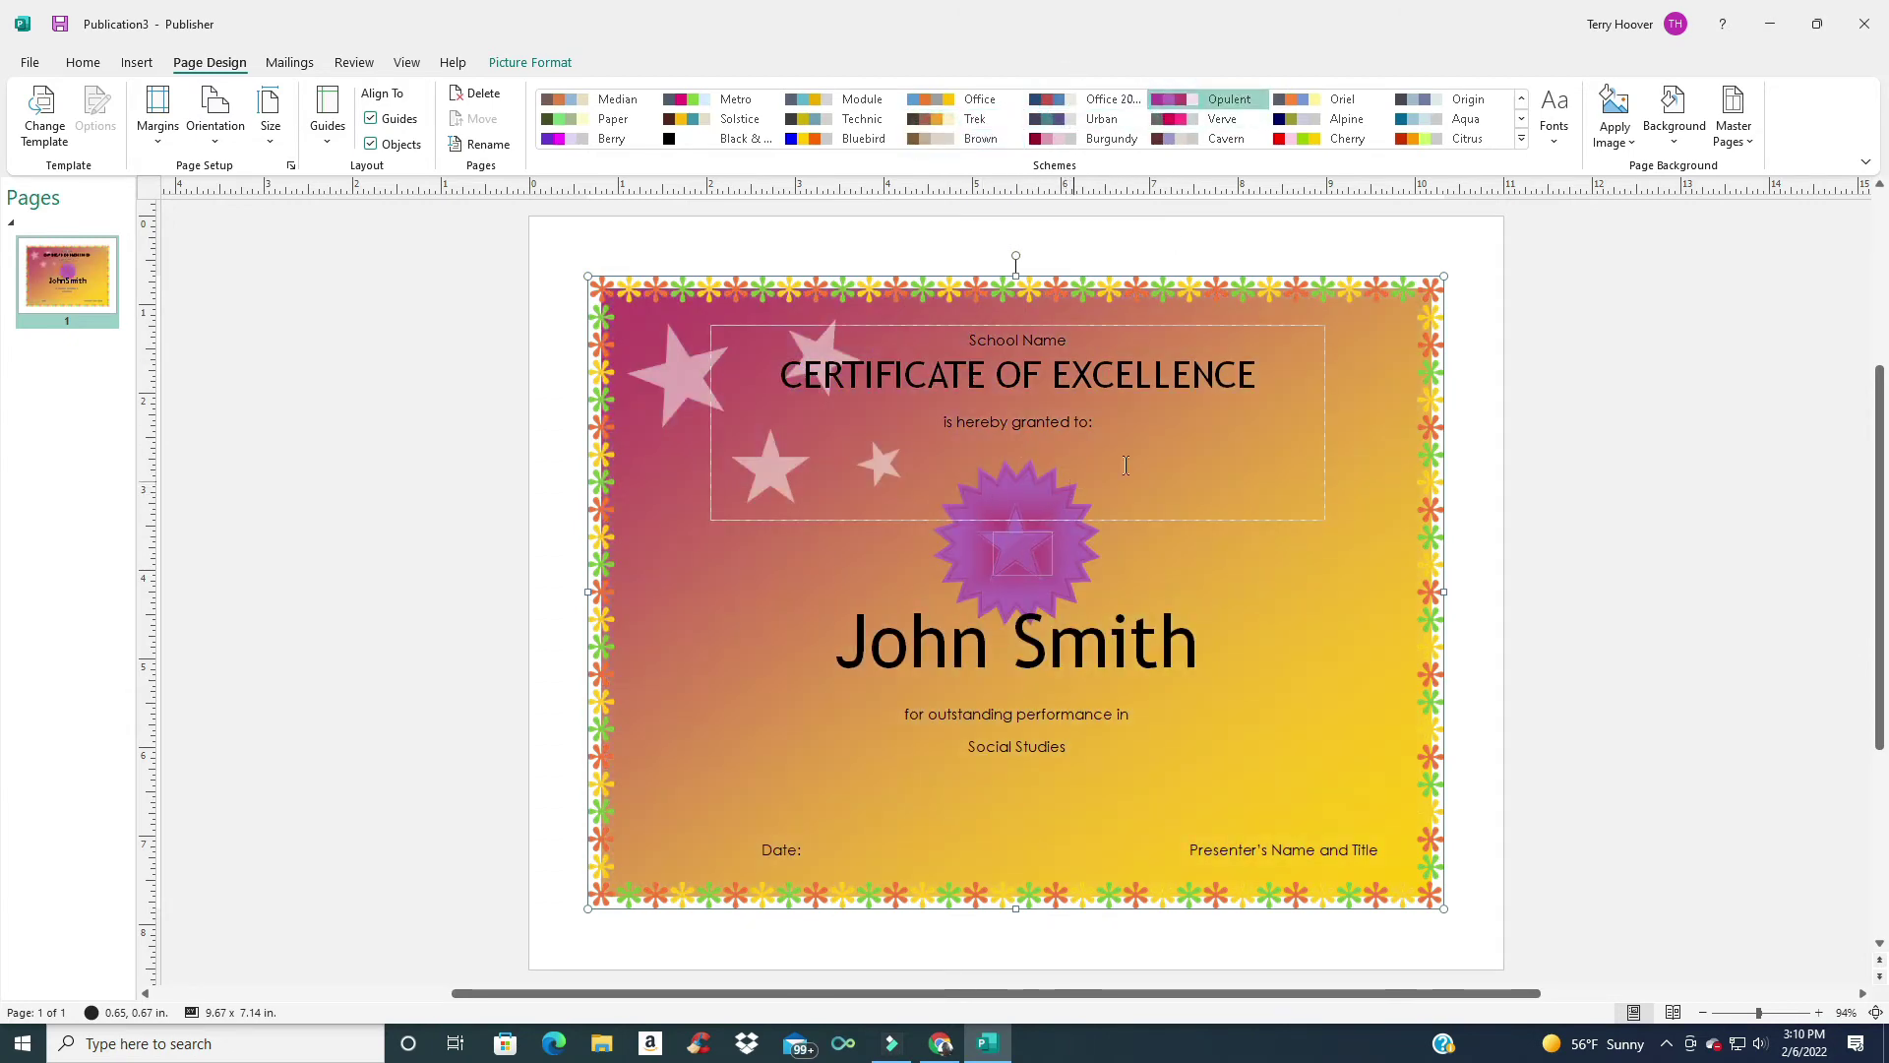
{"action": "left_click", "coordinate": [1296, 139]}
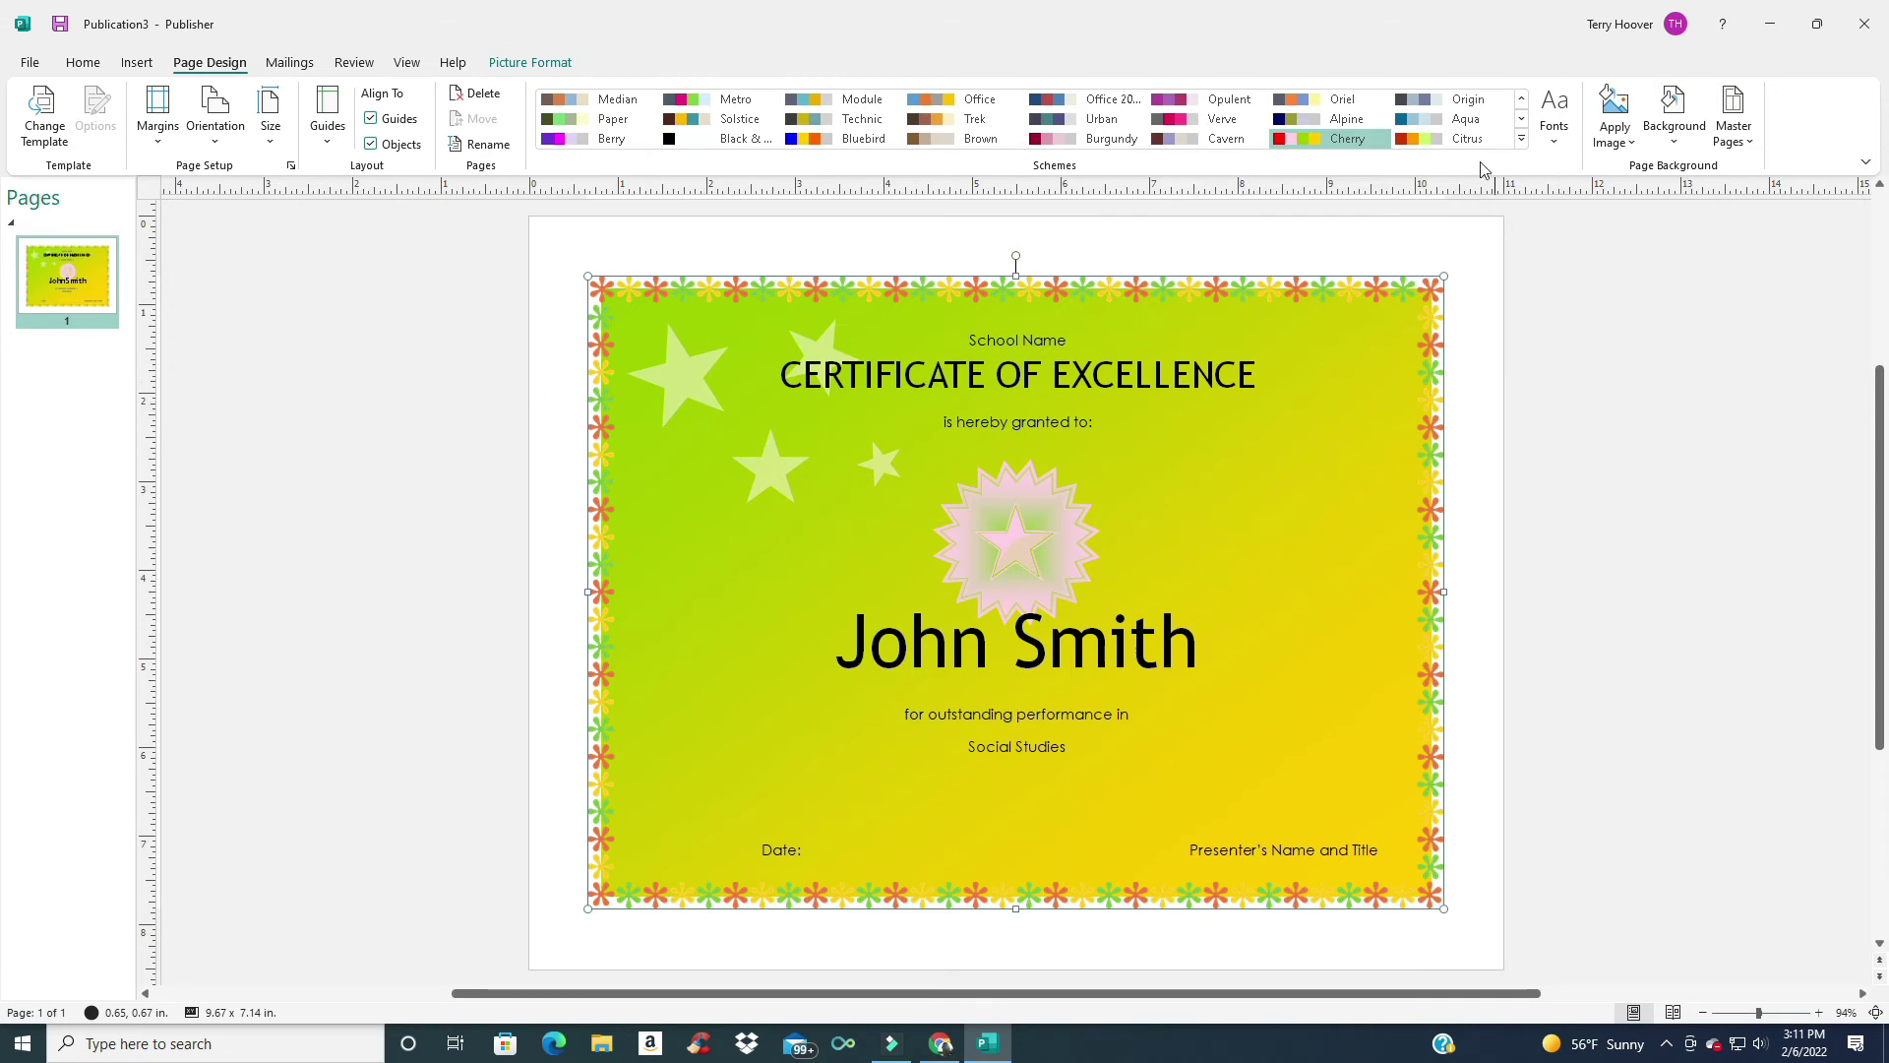
{"action": "left_click", "coordinate": [1424, 140]}
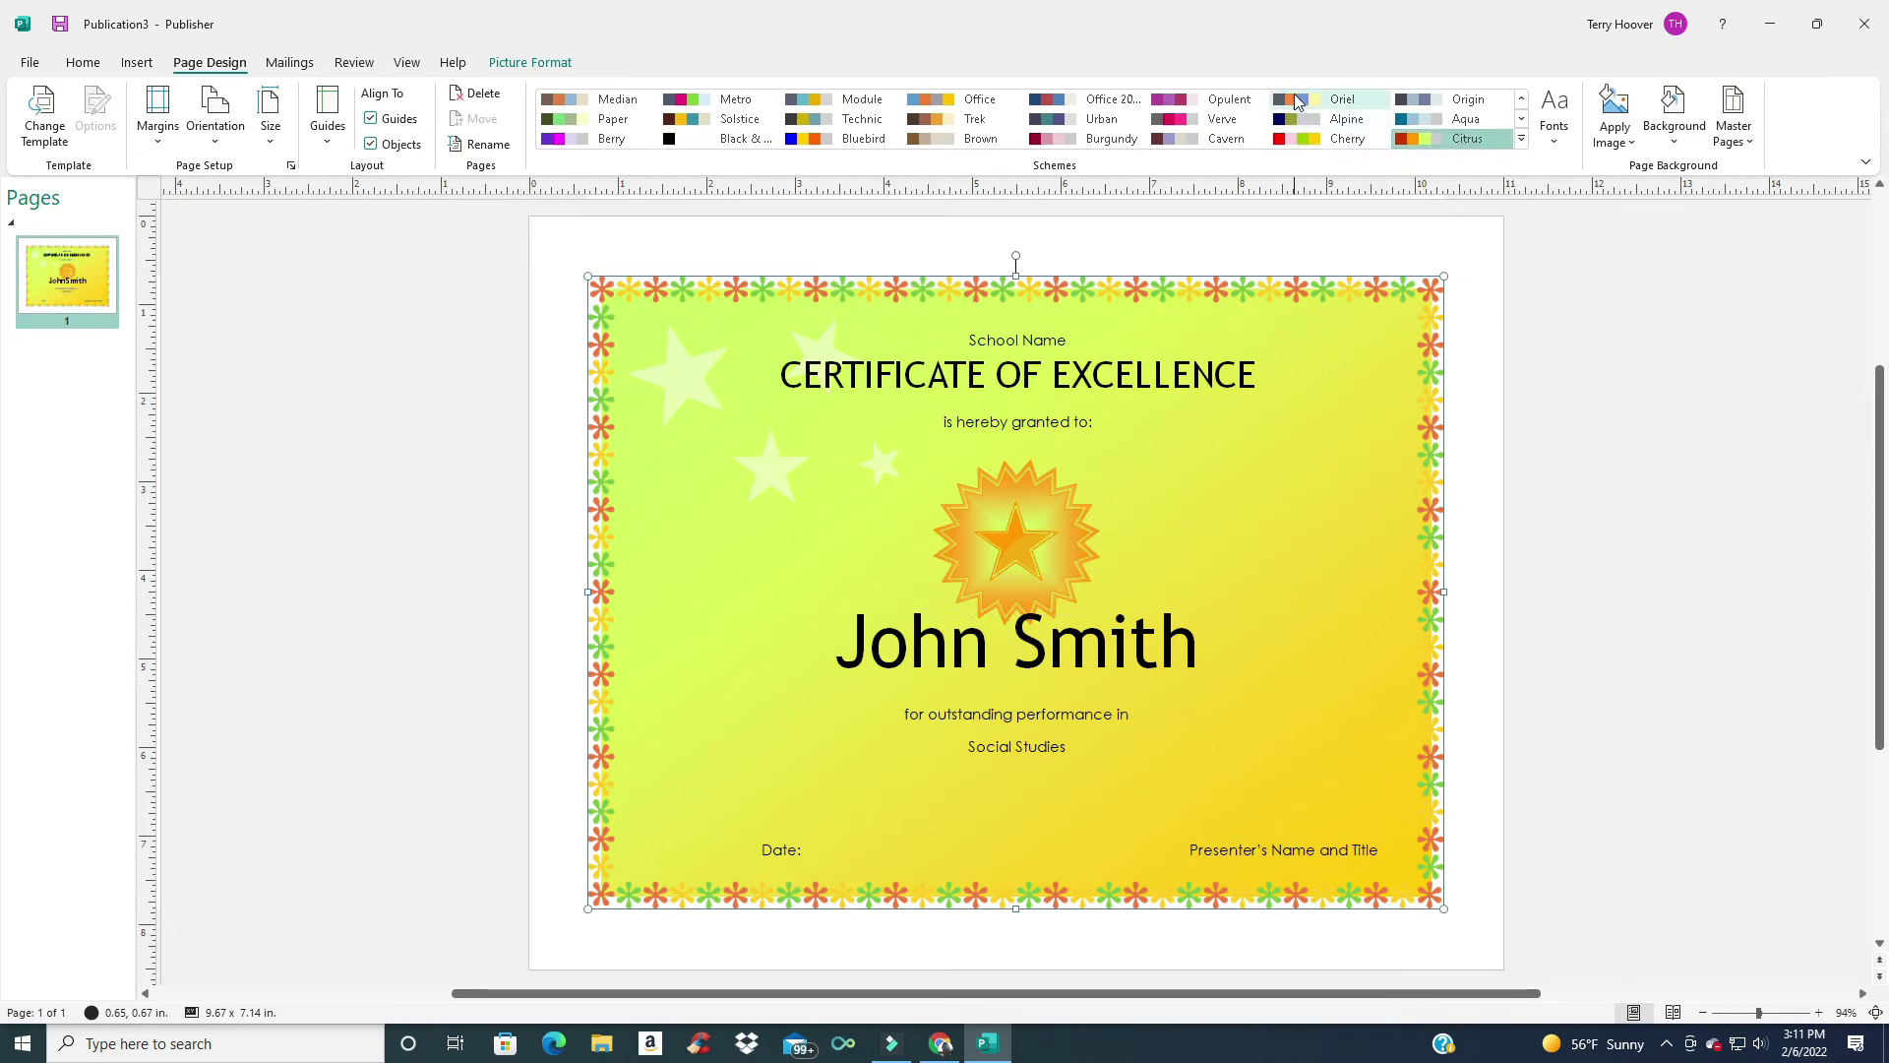
{"action": "left_click", "coordinate": [1299, 98]}
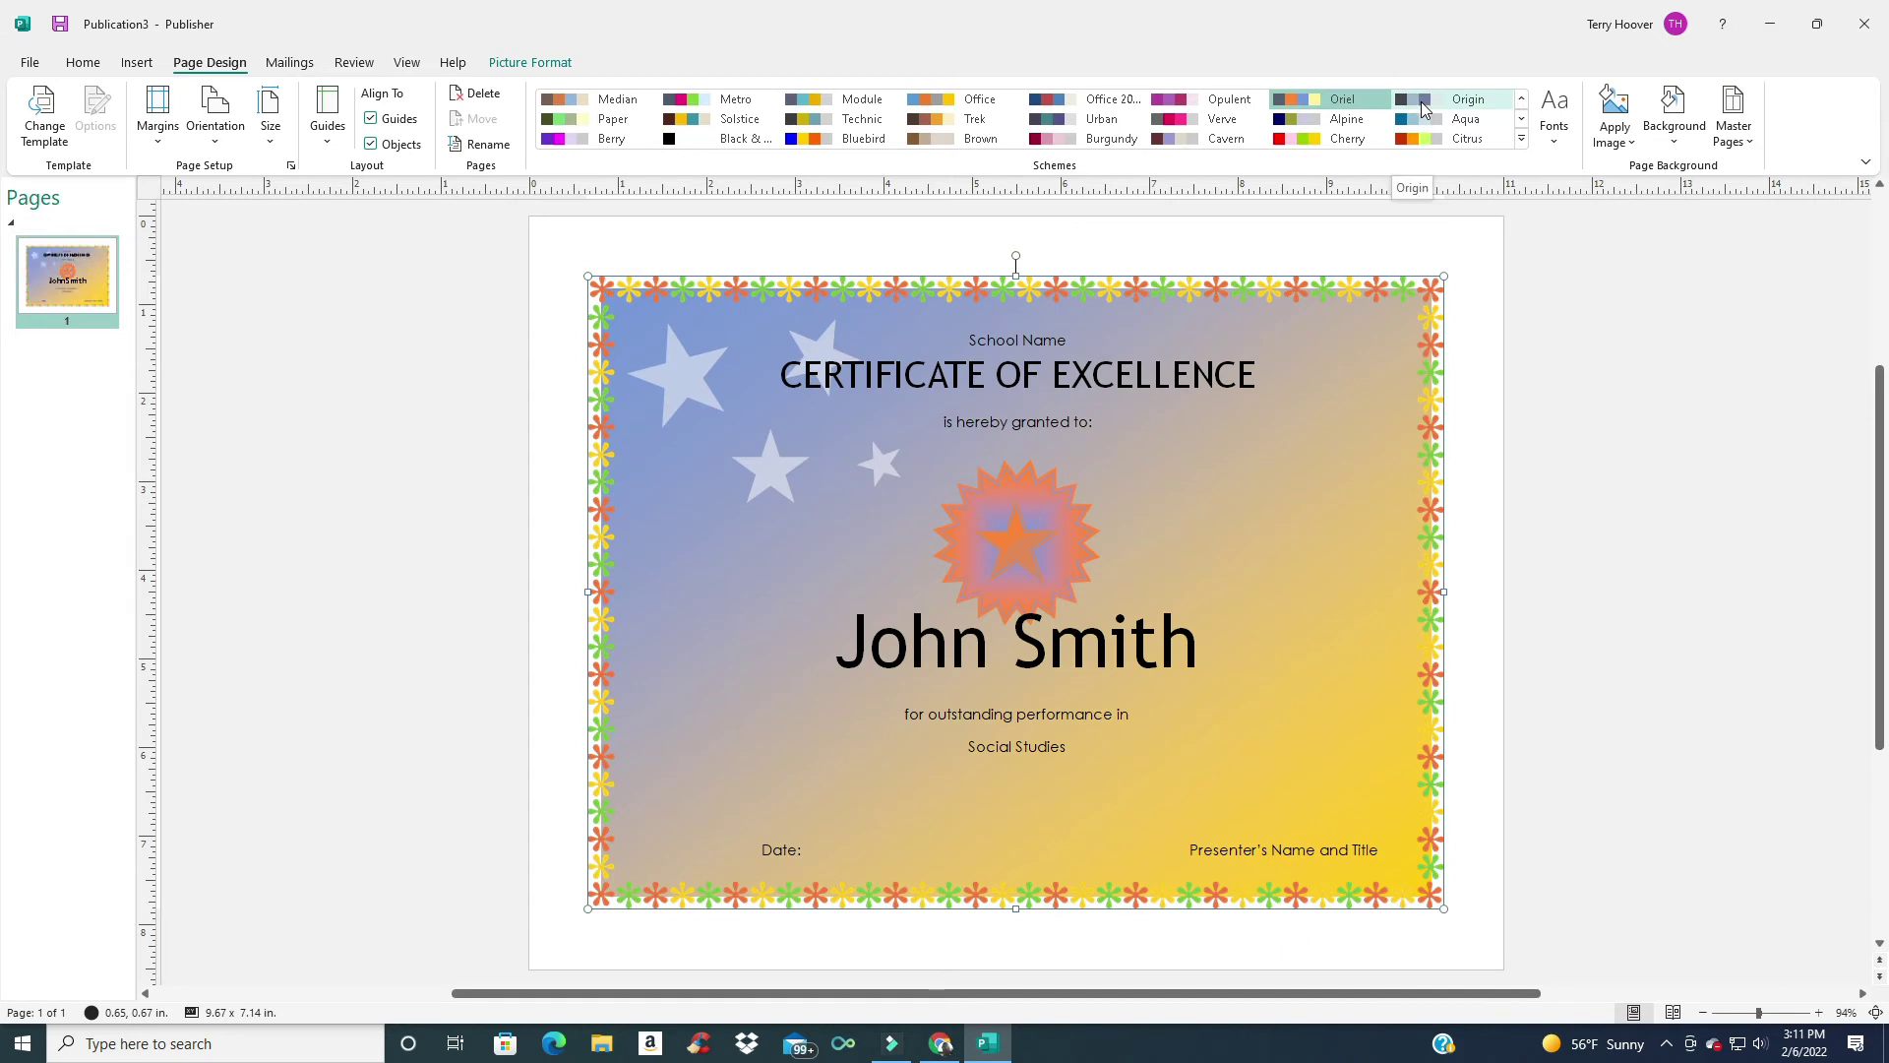
{"action": "left_click", "coordinate": [1423, 109]}
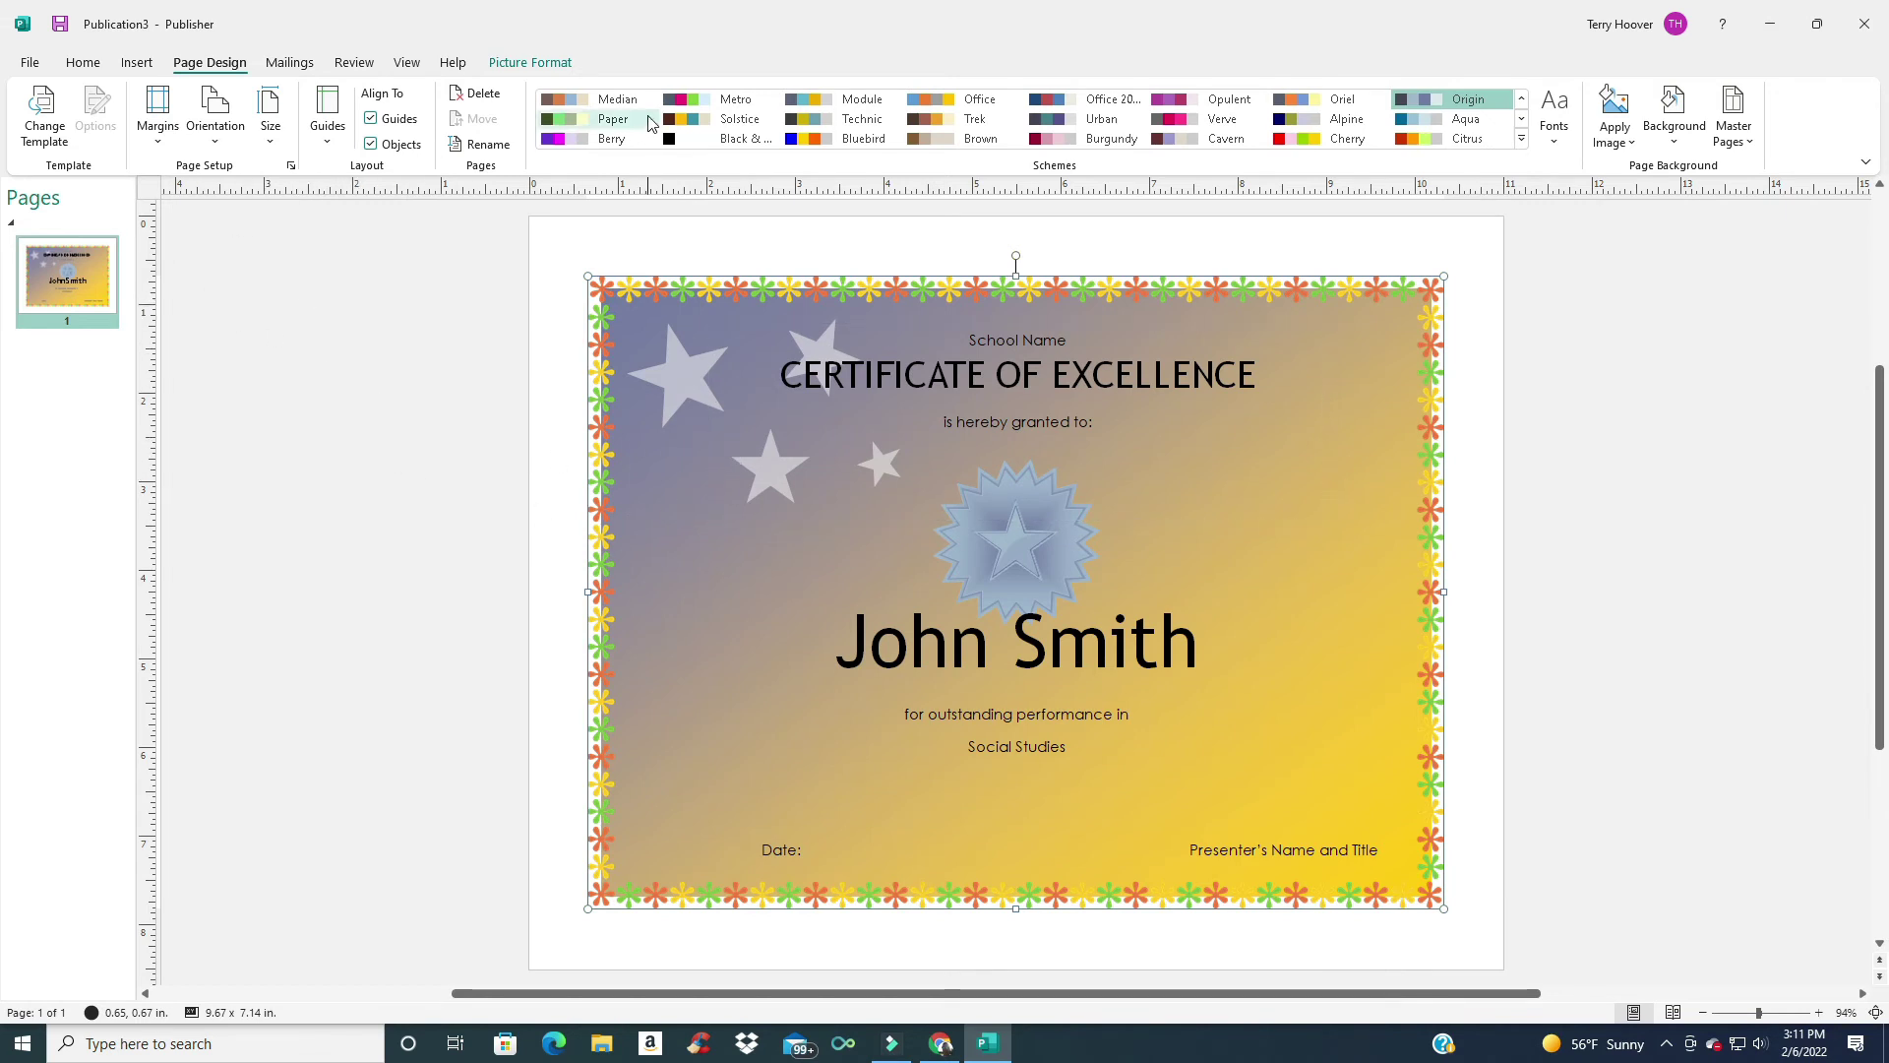
Step: Try the Median and Paper colour schemes before settling on Technic
{"action": "left_click", "coordinate": [584, 99]}
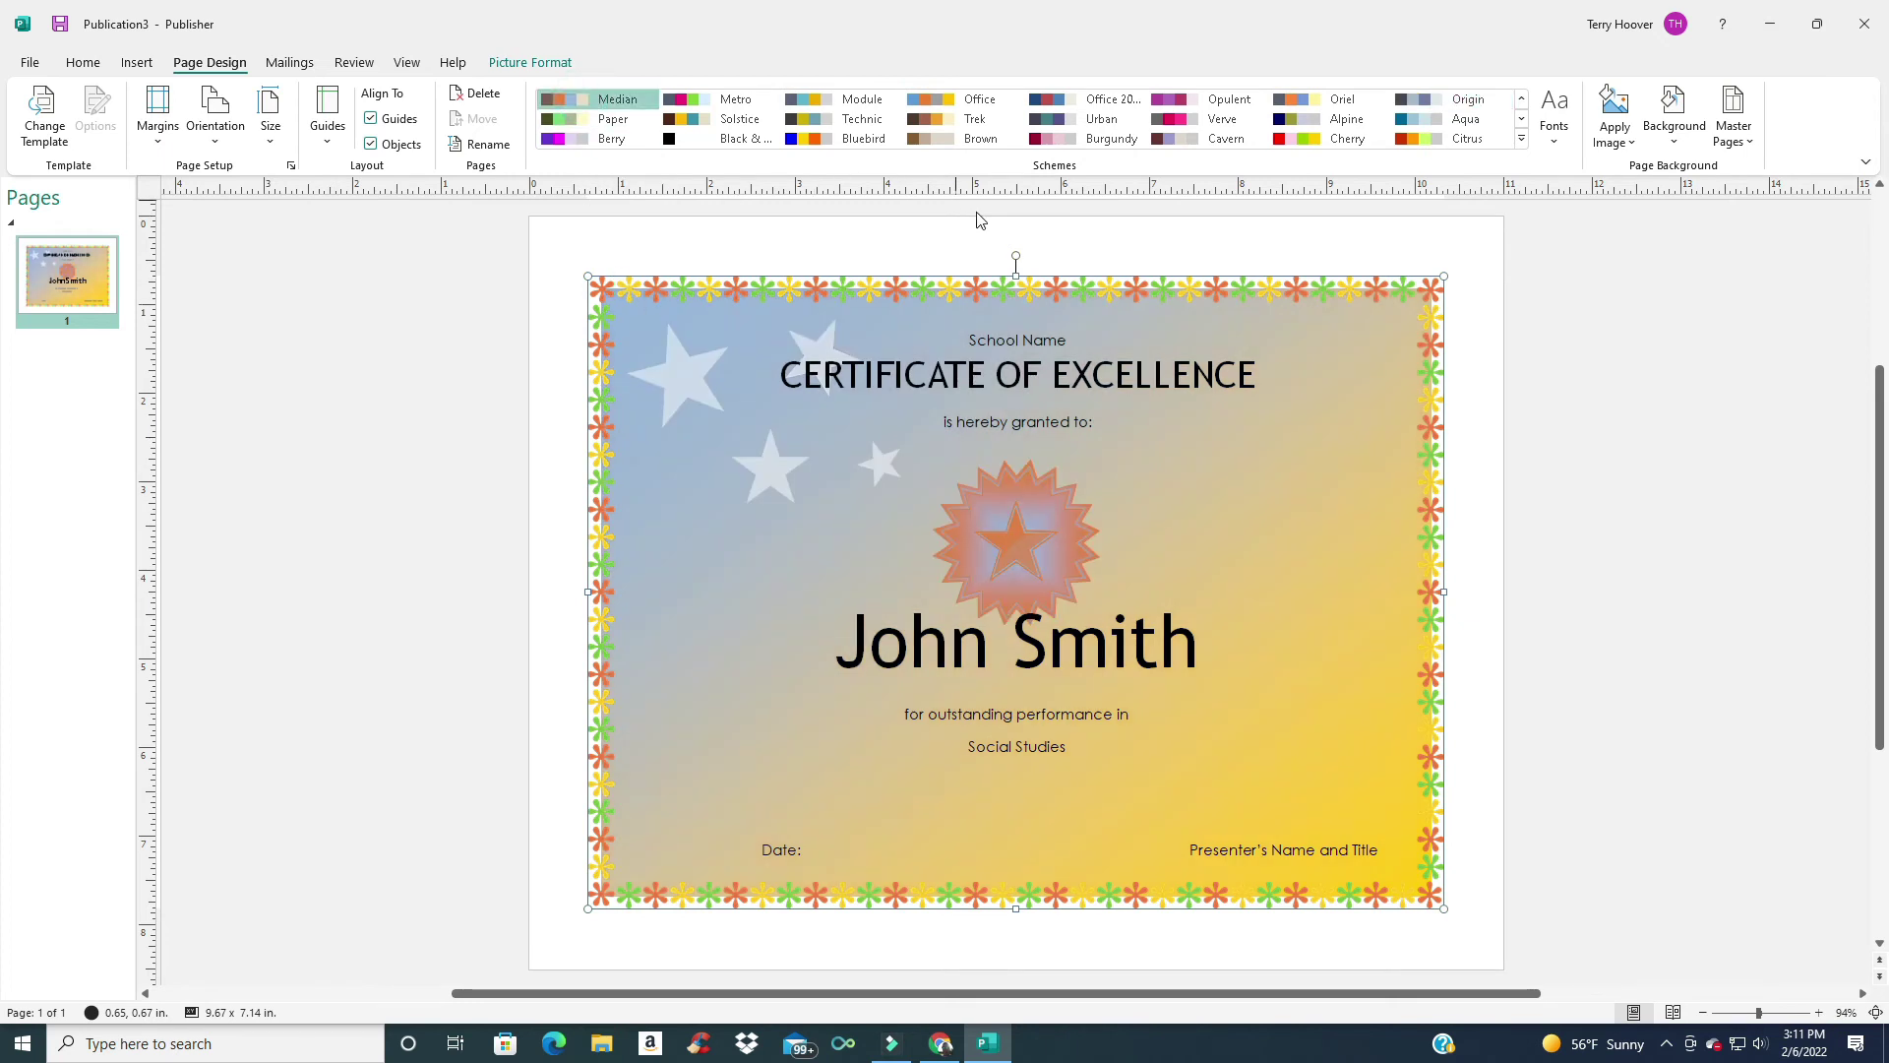
{"action": "left_click", "coordinate": [564, 120]}
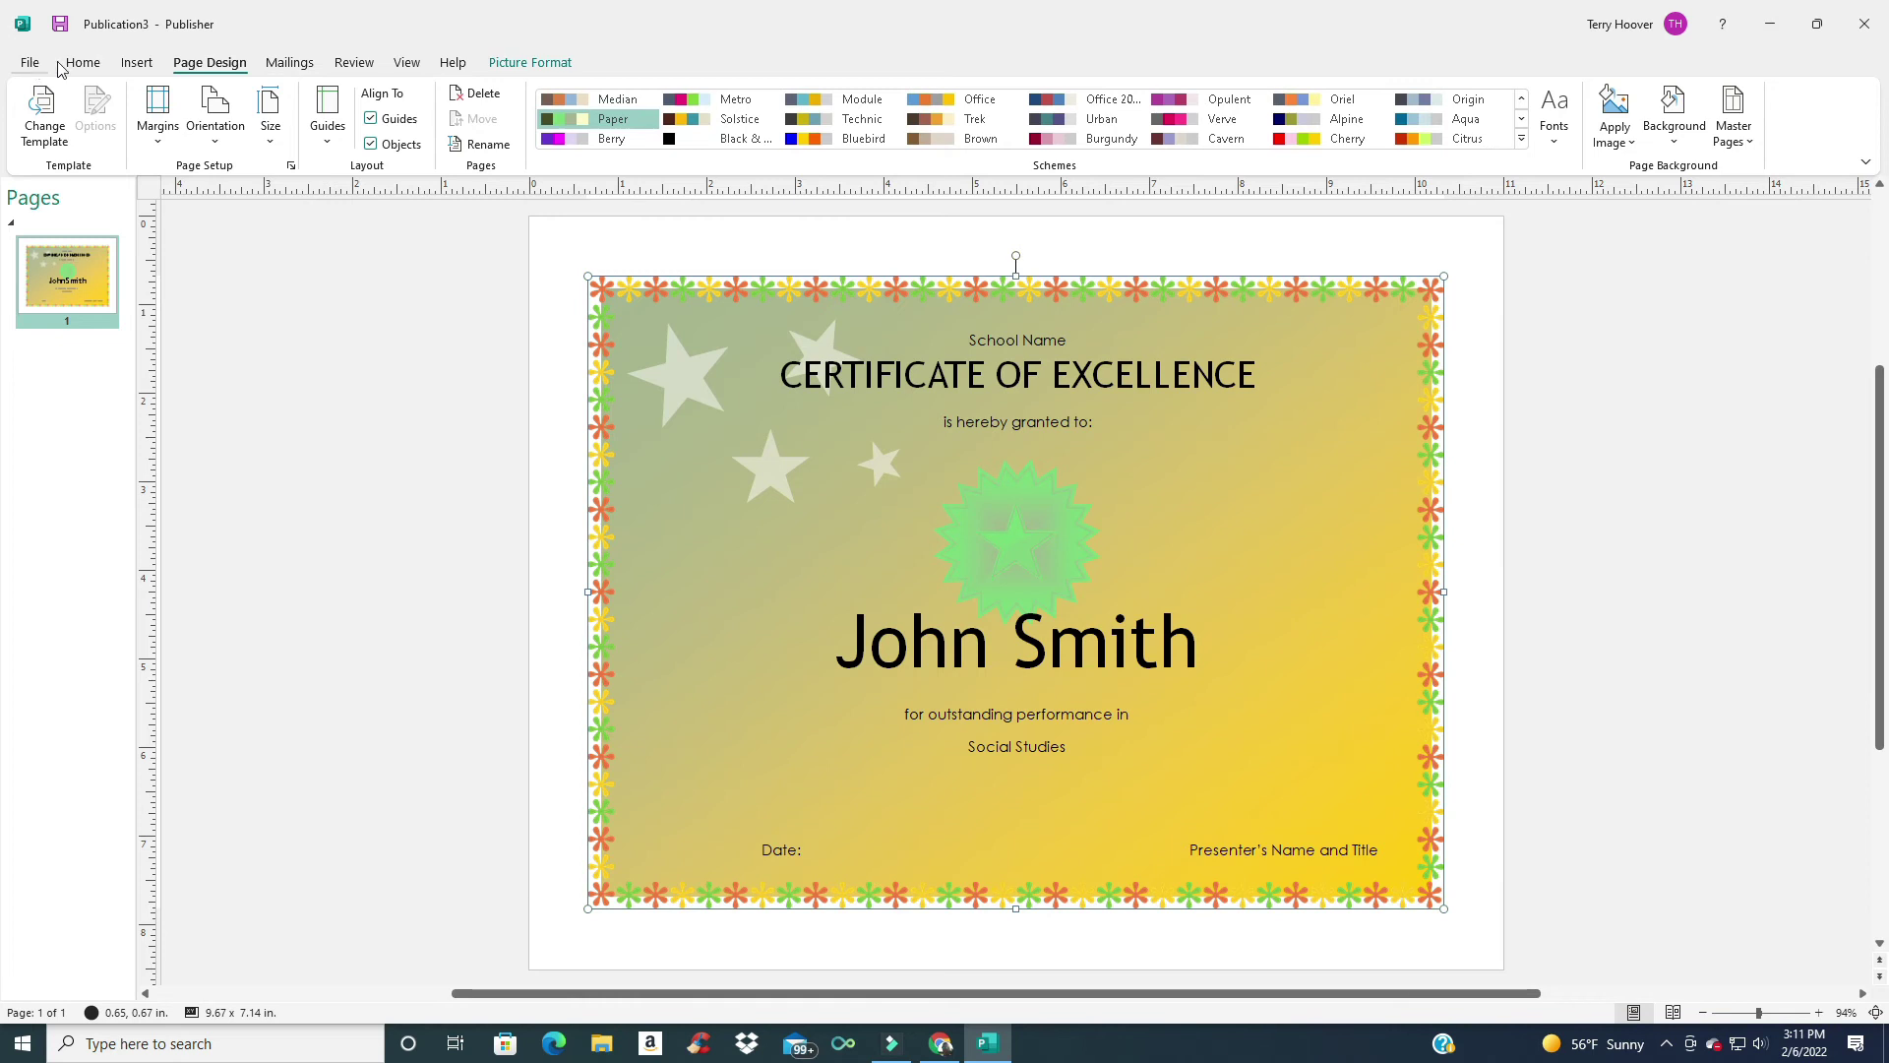
Step: Apply the Technic colour scheme, then go to the built-in Award Certificates templates for a new publication
{"action": "left_click", "coordinate": [848, 119]}
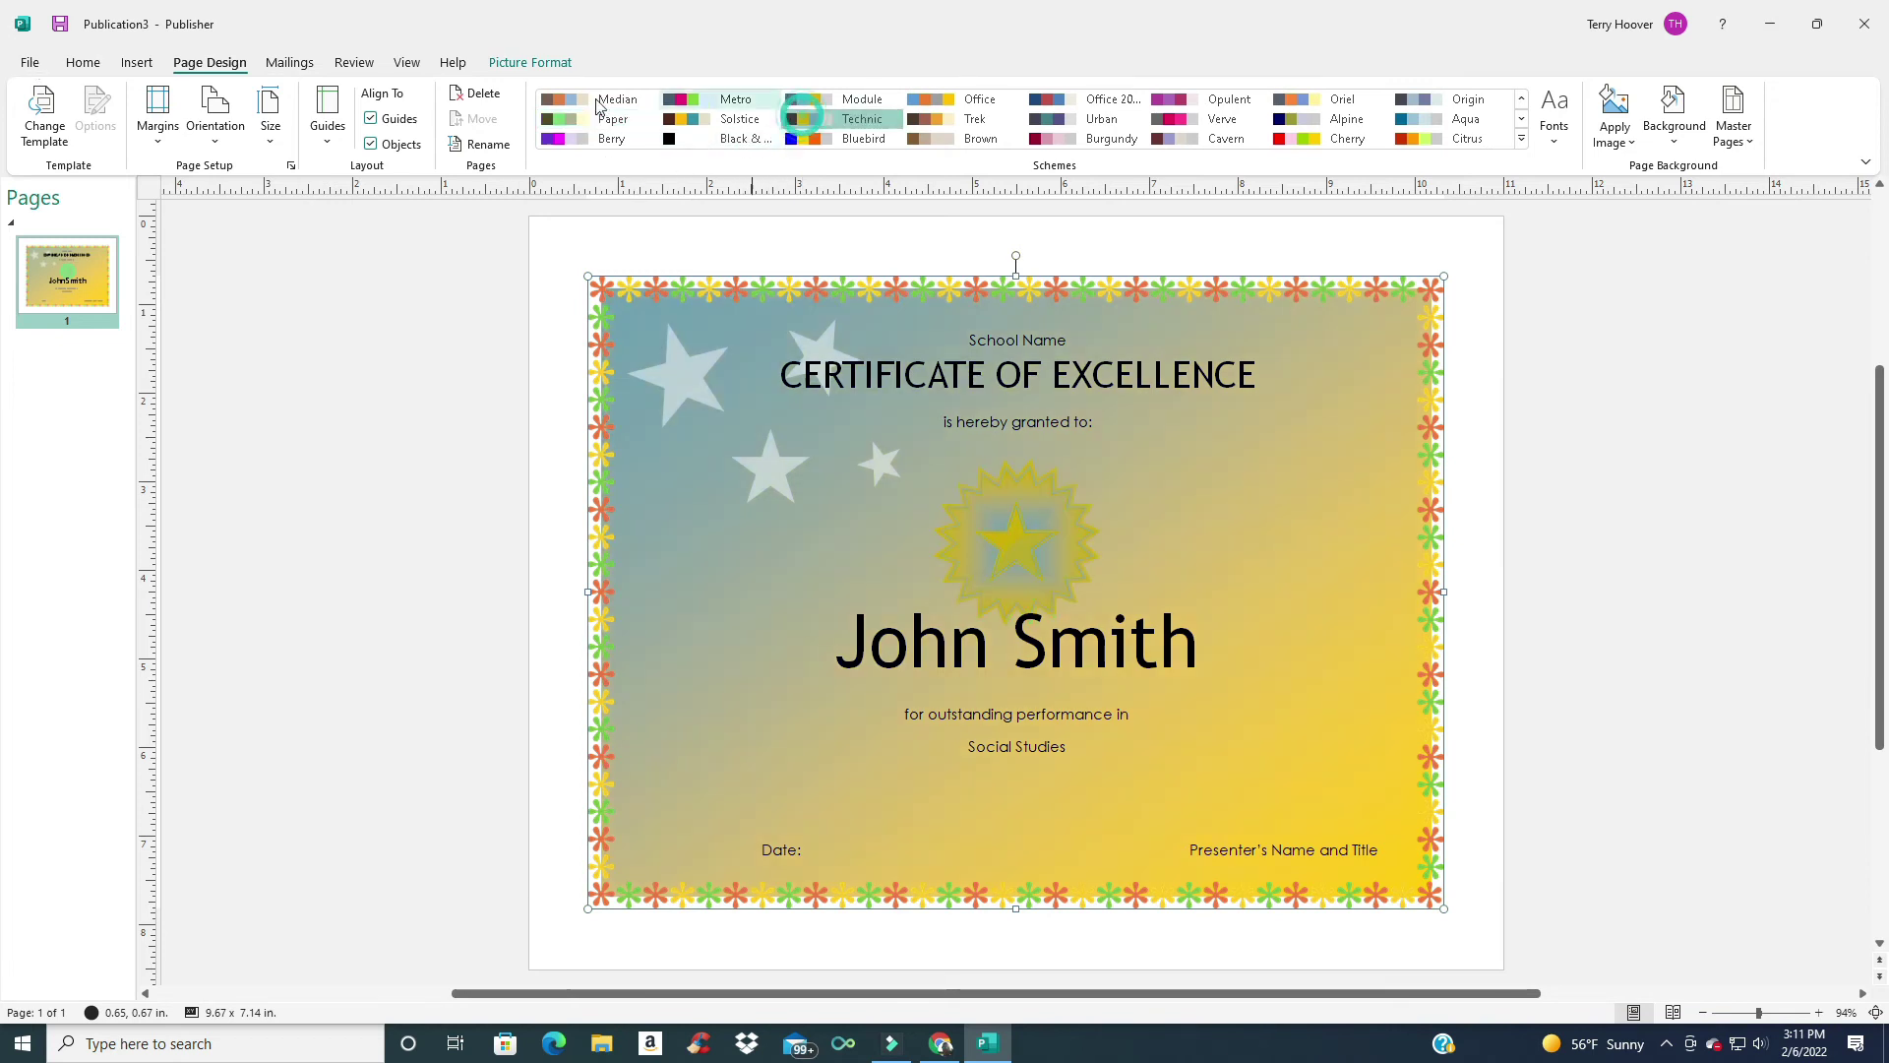
{"action": "left_click", "coordinate": [30, 62]}
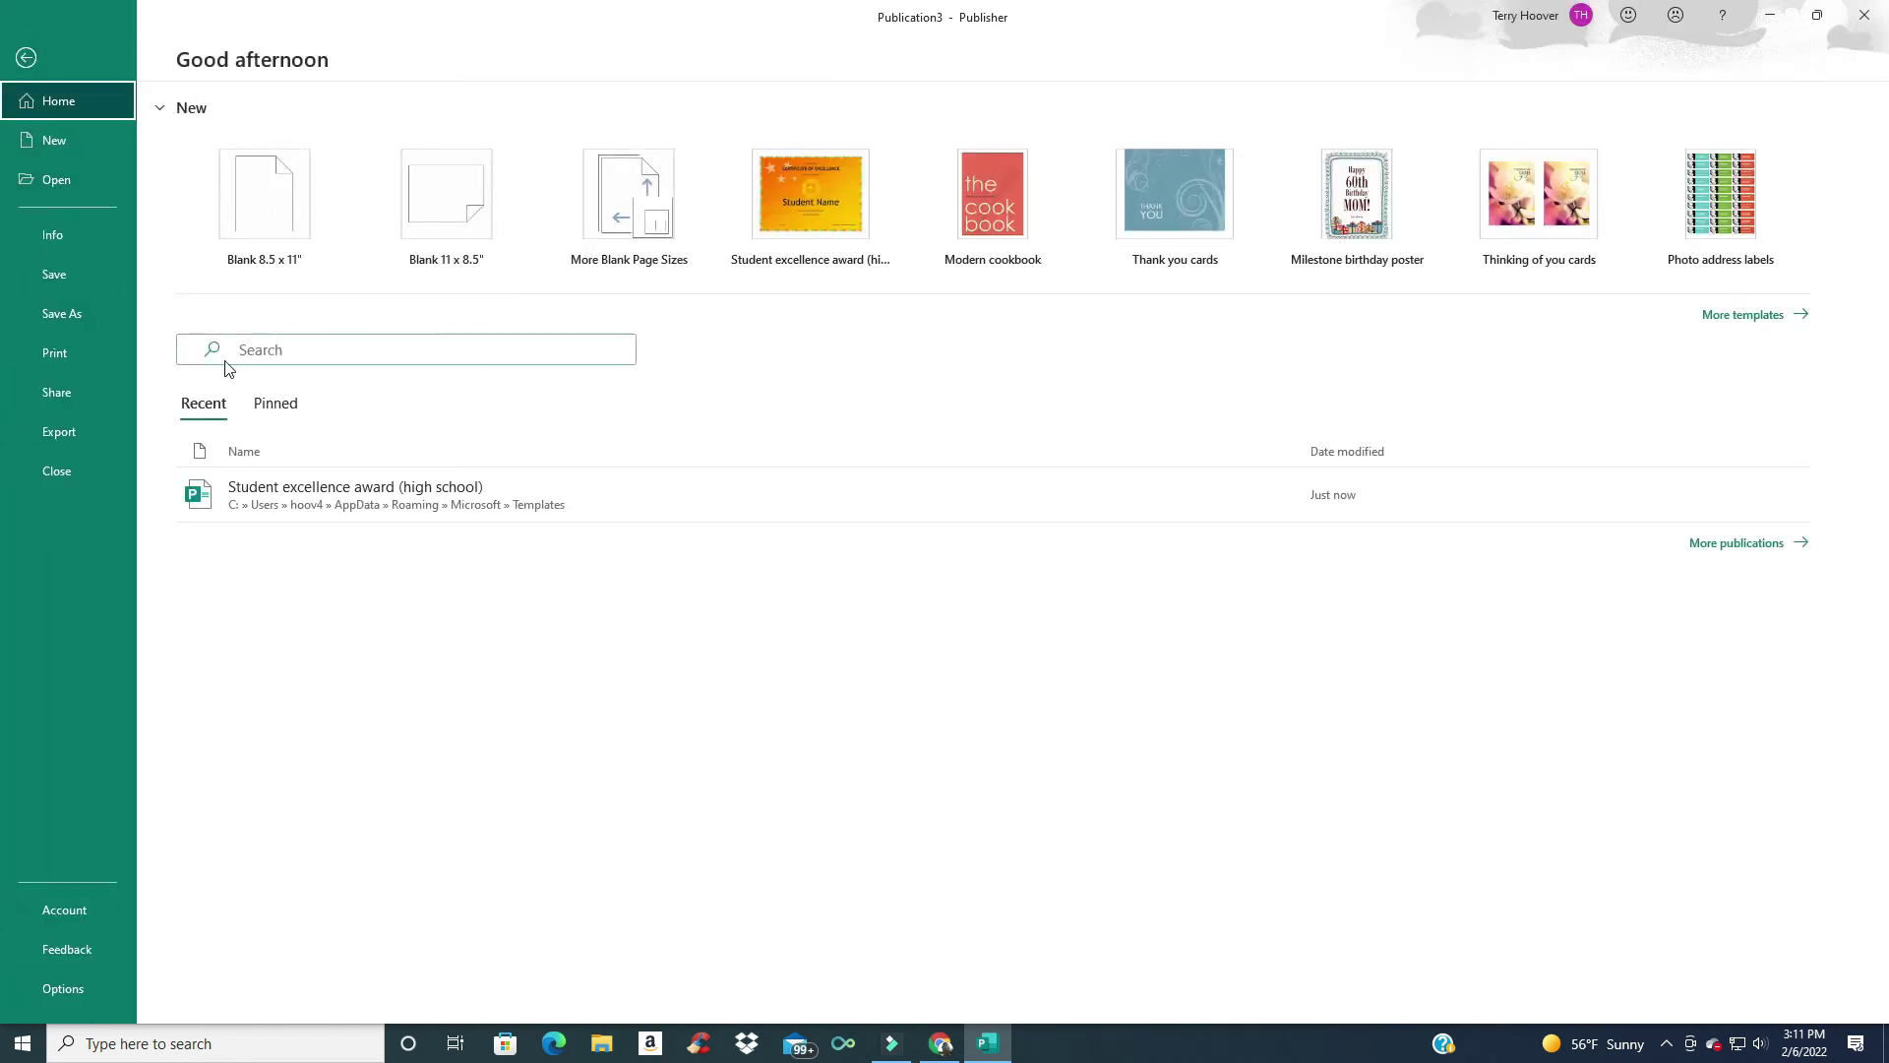
{"action": "left_click", "coordinate": [65, 142]}
{"action": "left_click", "coordinate": [271, 393]}
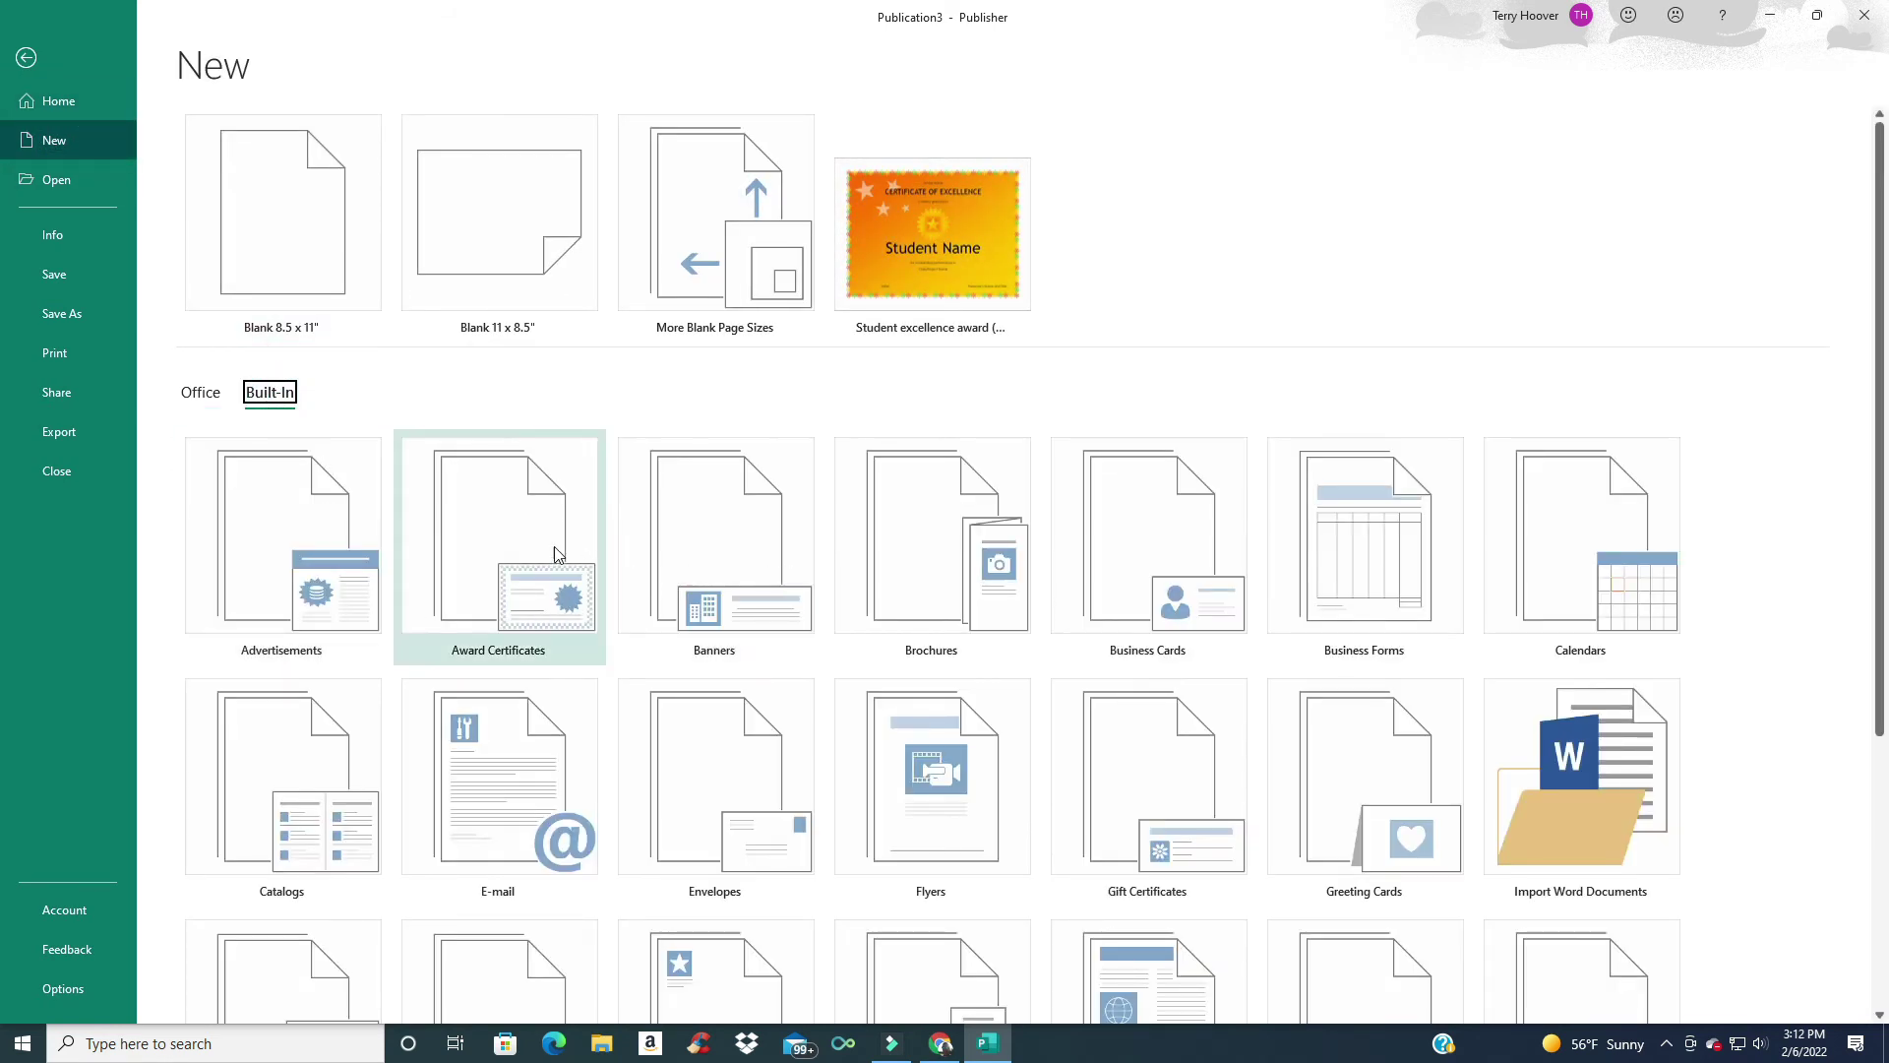
{"action": "left_click", "coordinate": [503, 537]}
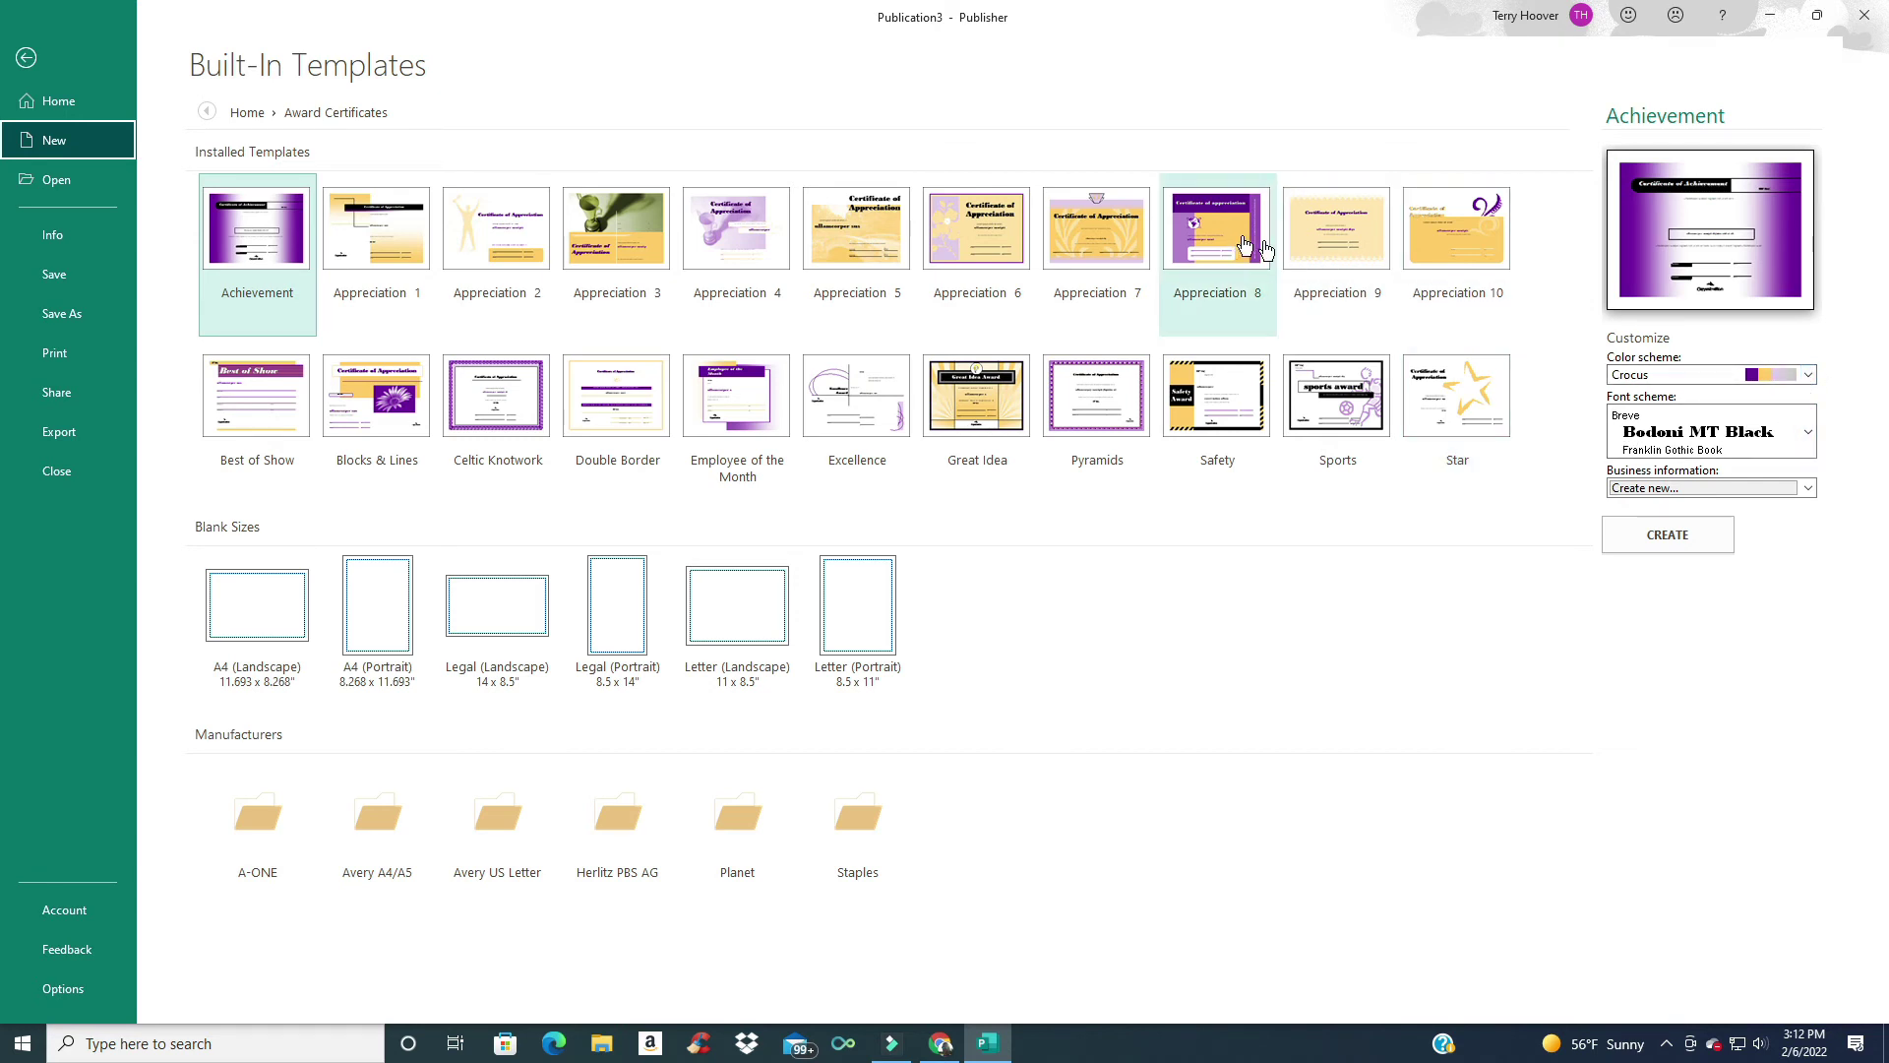
Step: Try the Casual font scheme and settle on Economy for the Achievement certificate
{"action": "left_click", "coordinate": [1664, 449]}
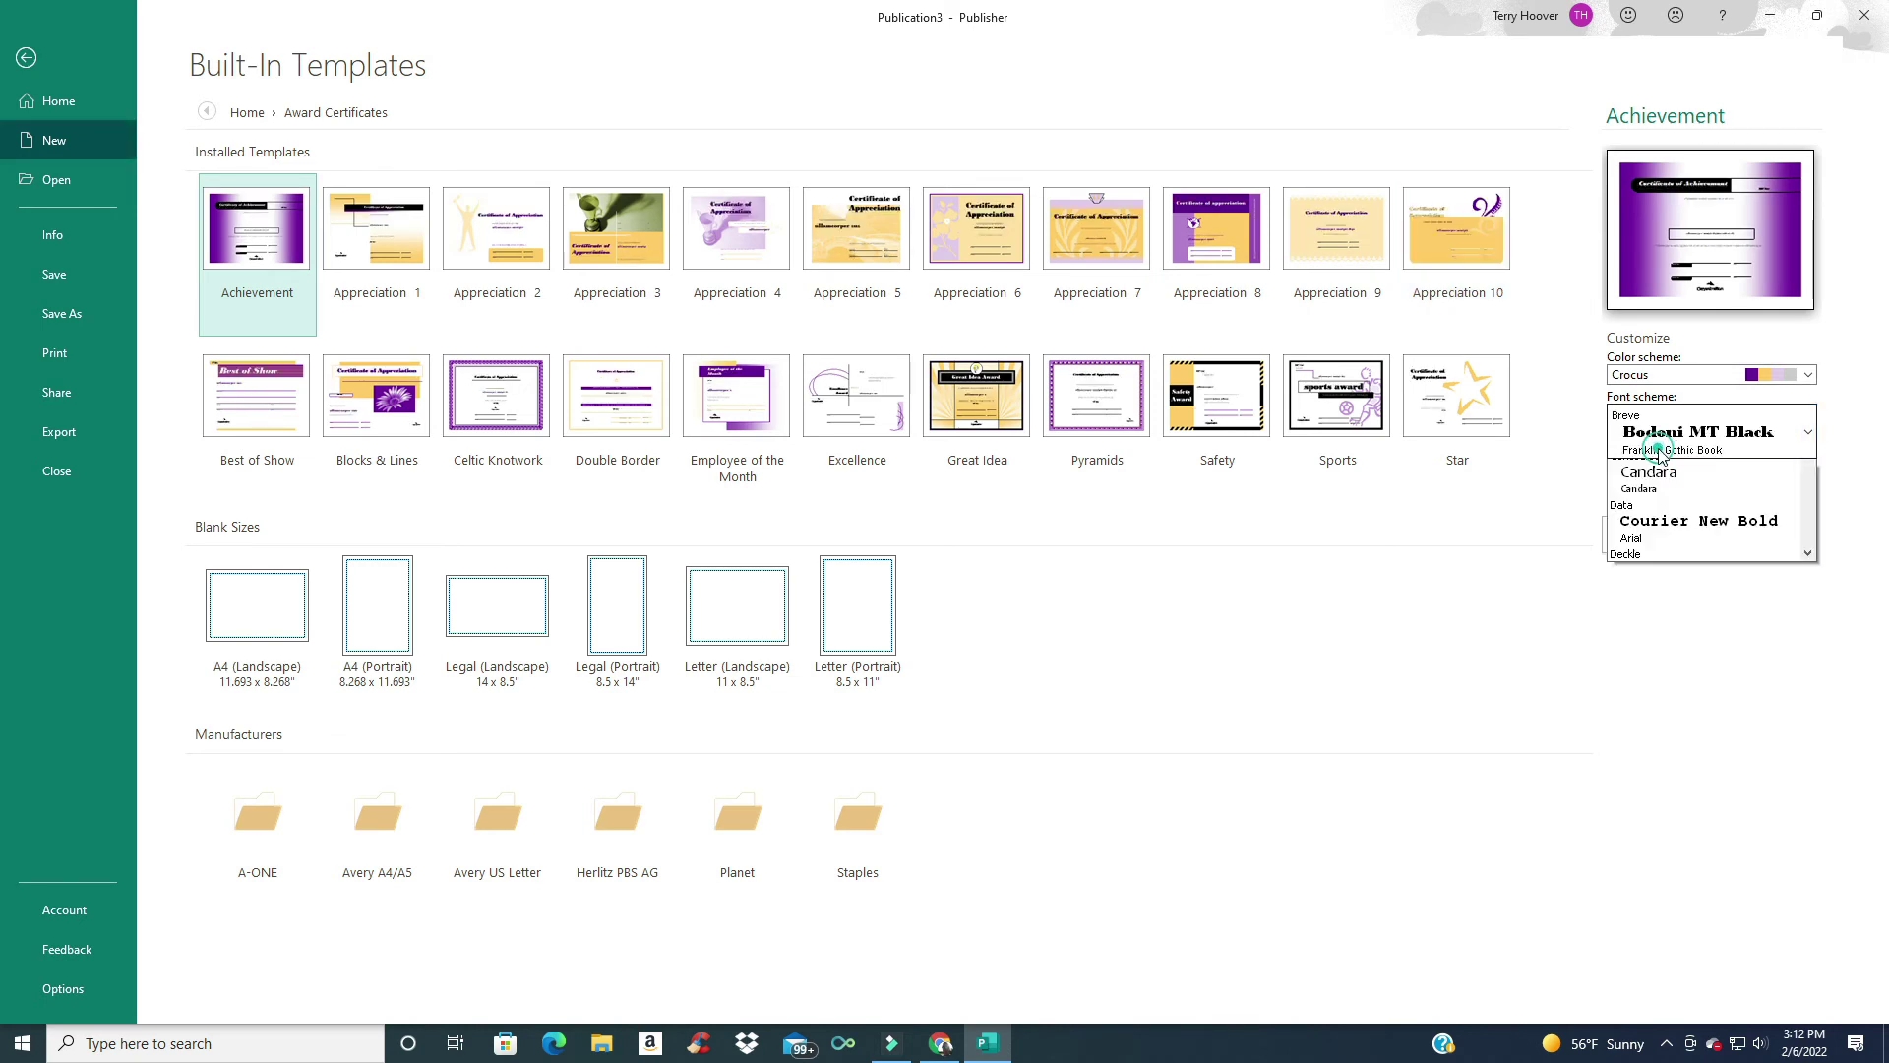
{"action": "left_click", "coordinate": [1697, 647]}
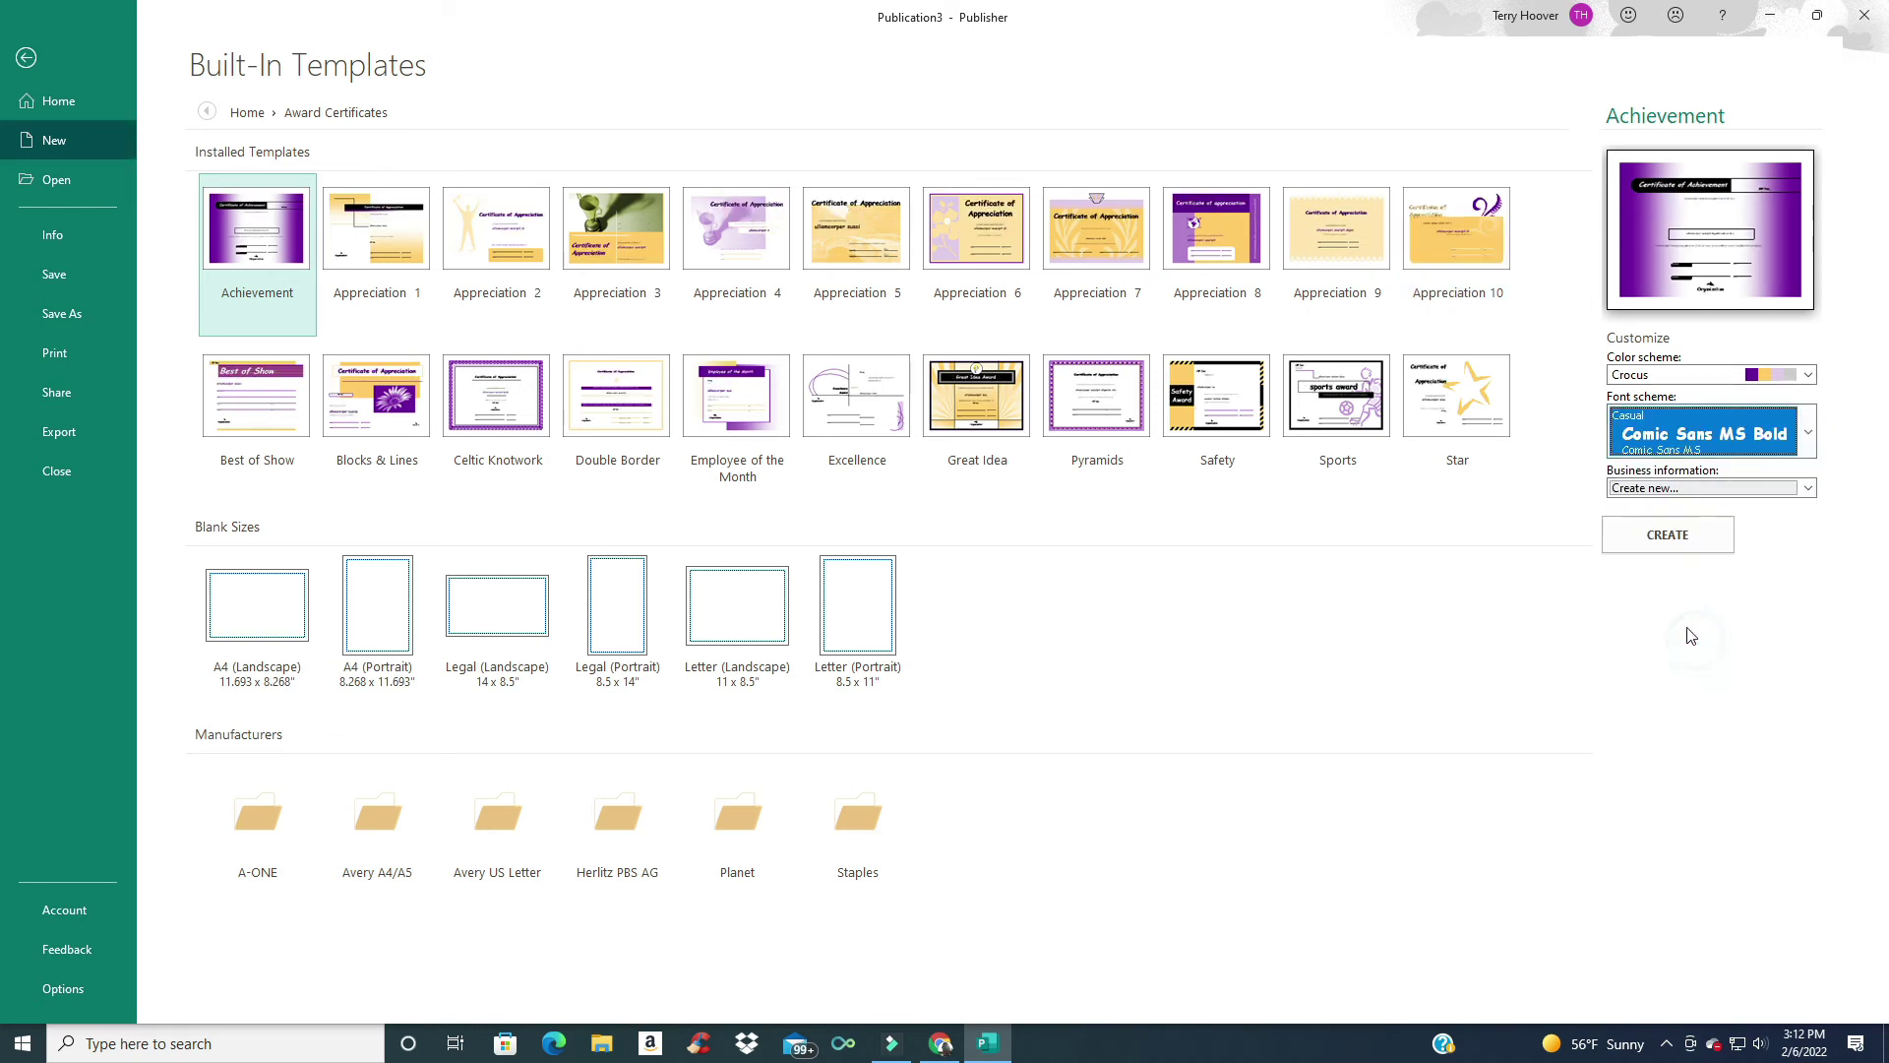
{"action": "left_click", "coordinate": [1807, 431]}
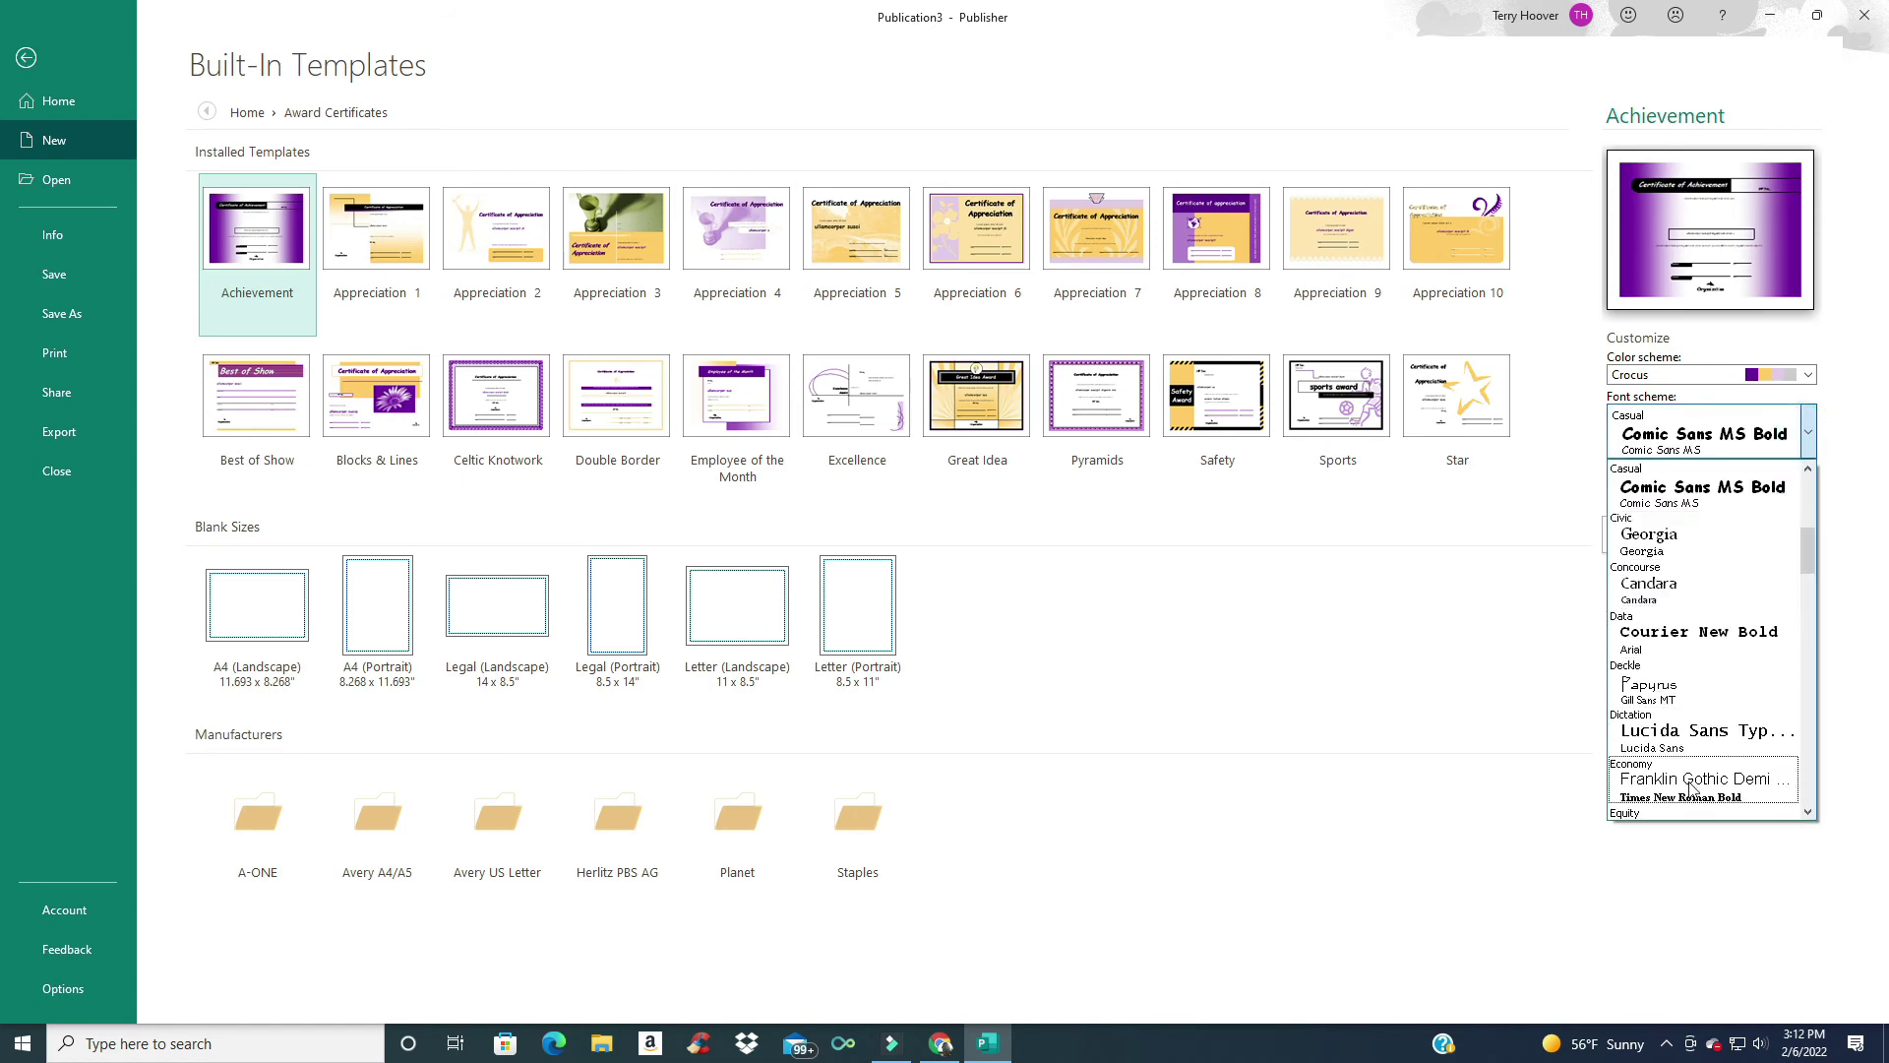
{"action": "left_click", "coordinate": [1681, 792]}
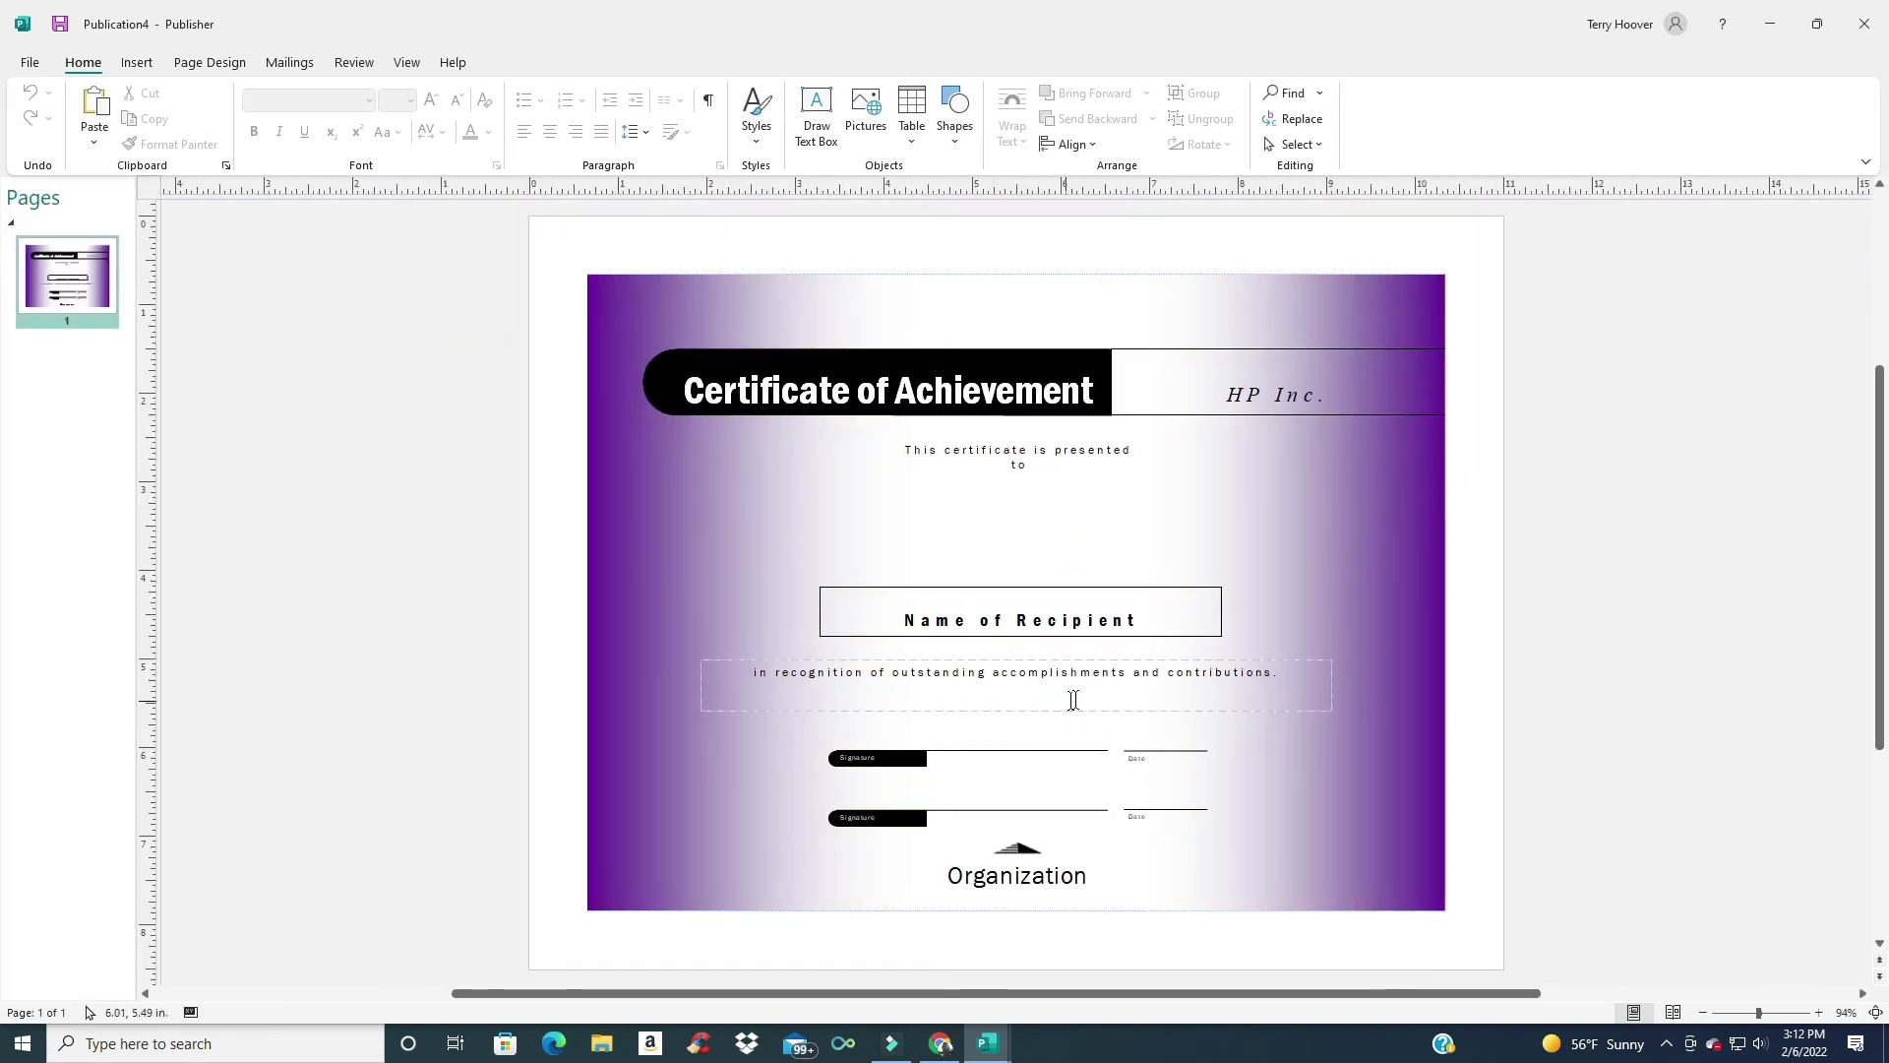
Step: Try the Paper and Trek schemes and settle on Desert for a brown gradient background
{"action": "left_click", "coordinate": [209, 62]}
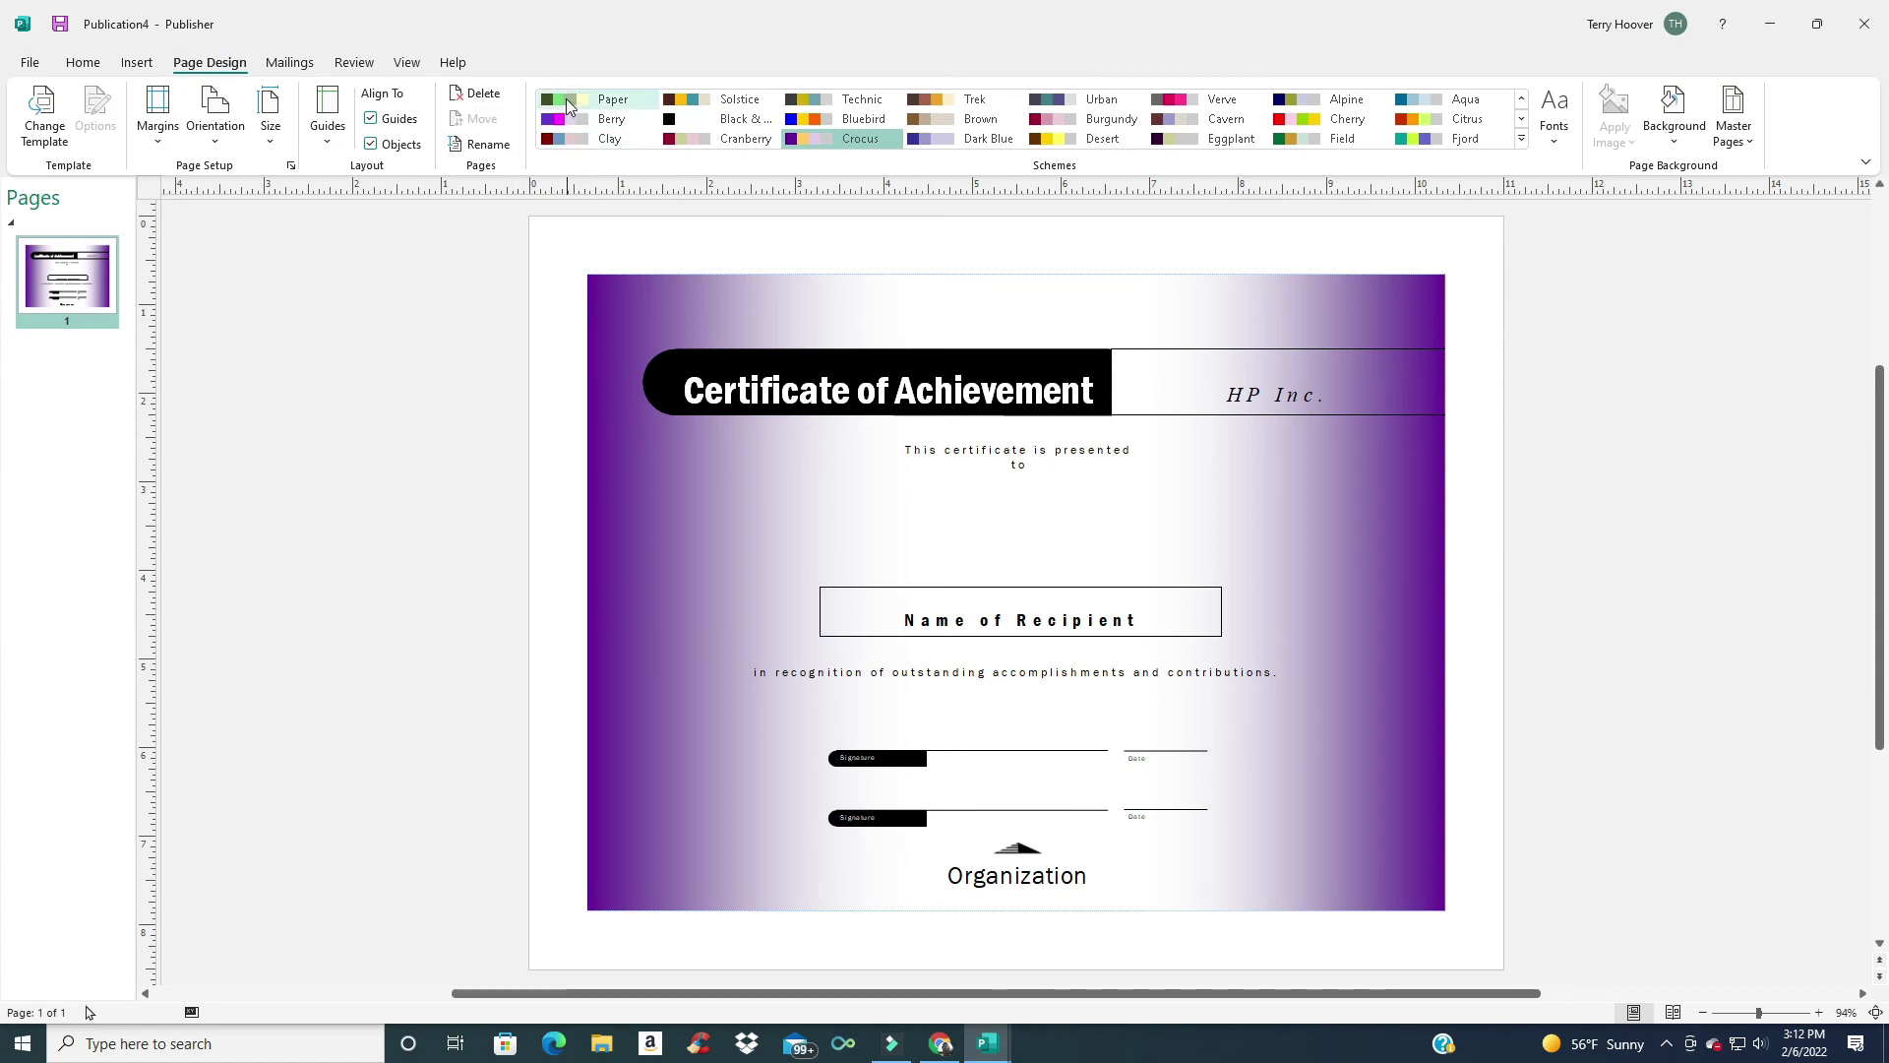
{"action": "left_click", "coordinate": [565, 100]}
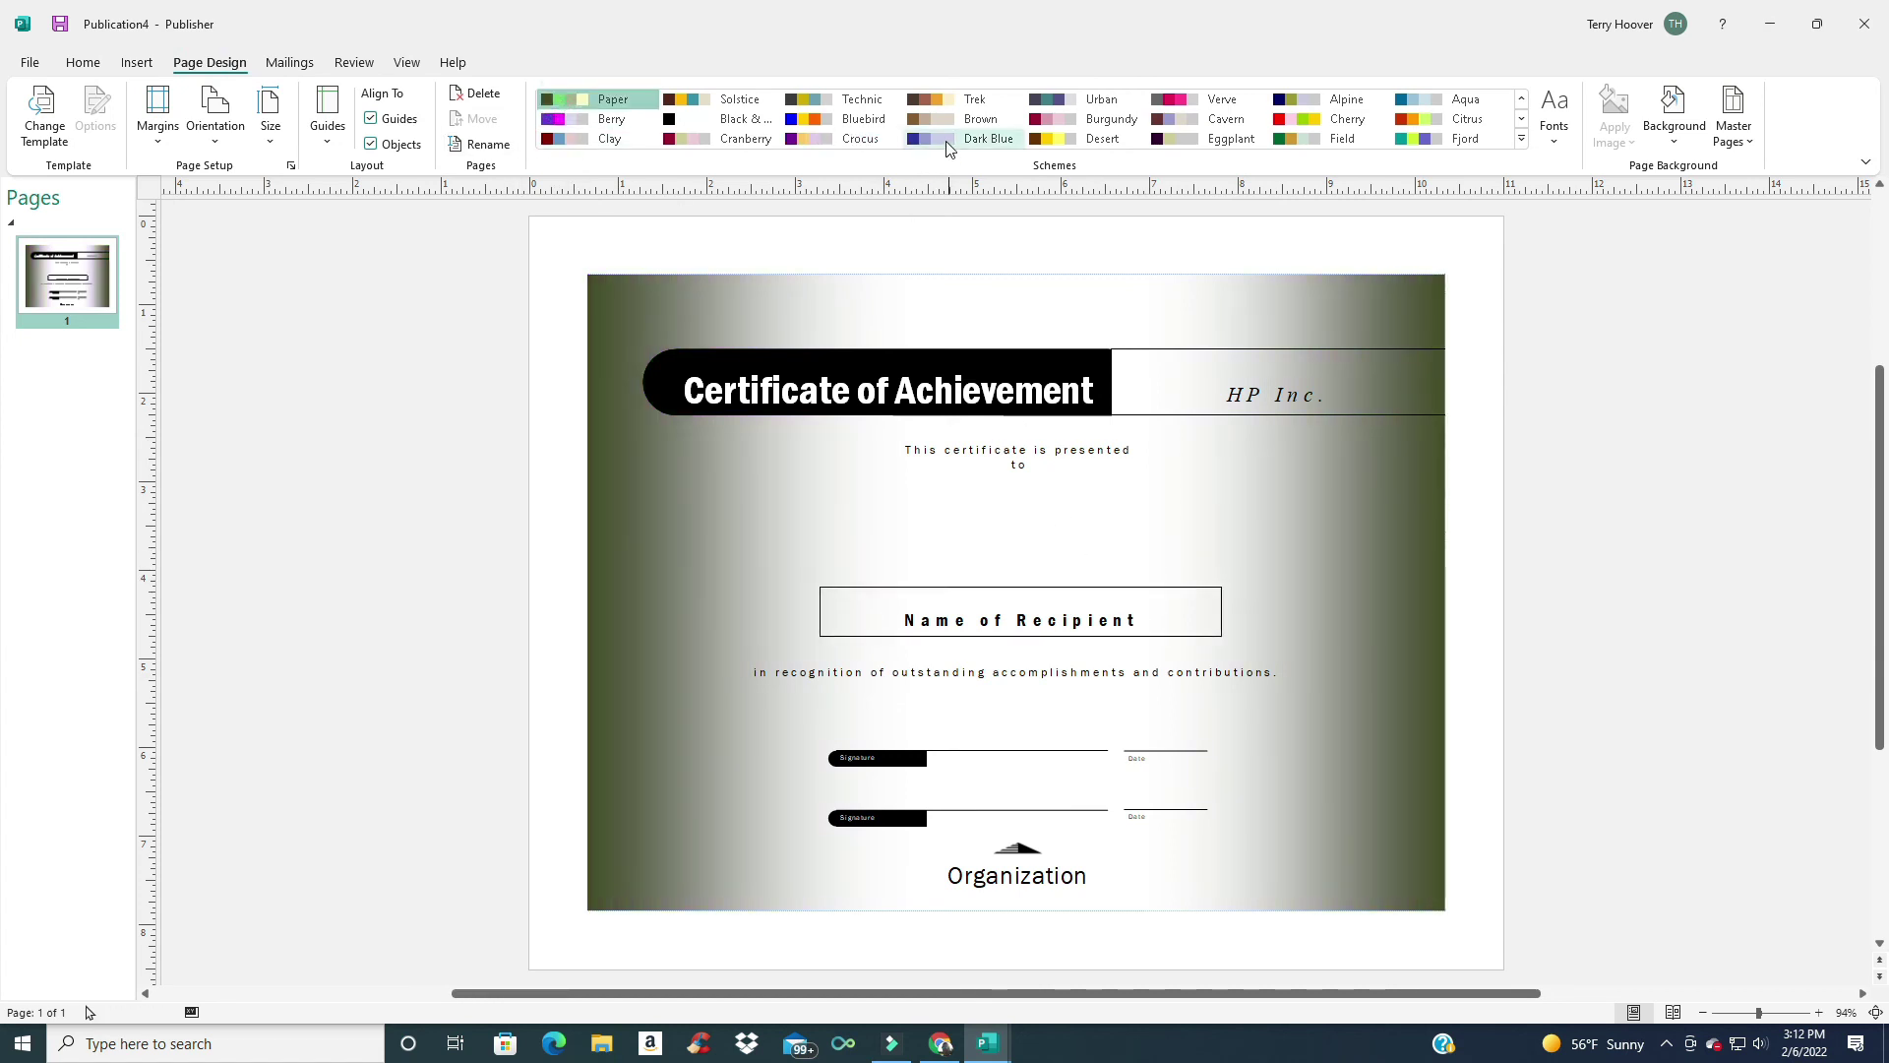
{"action": "left_click", "coordinate": [934, 99]}
{"action": "left_click", "coordinate": [1068, 138]}
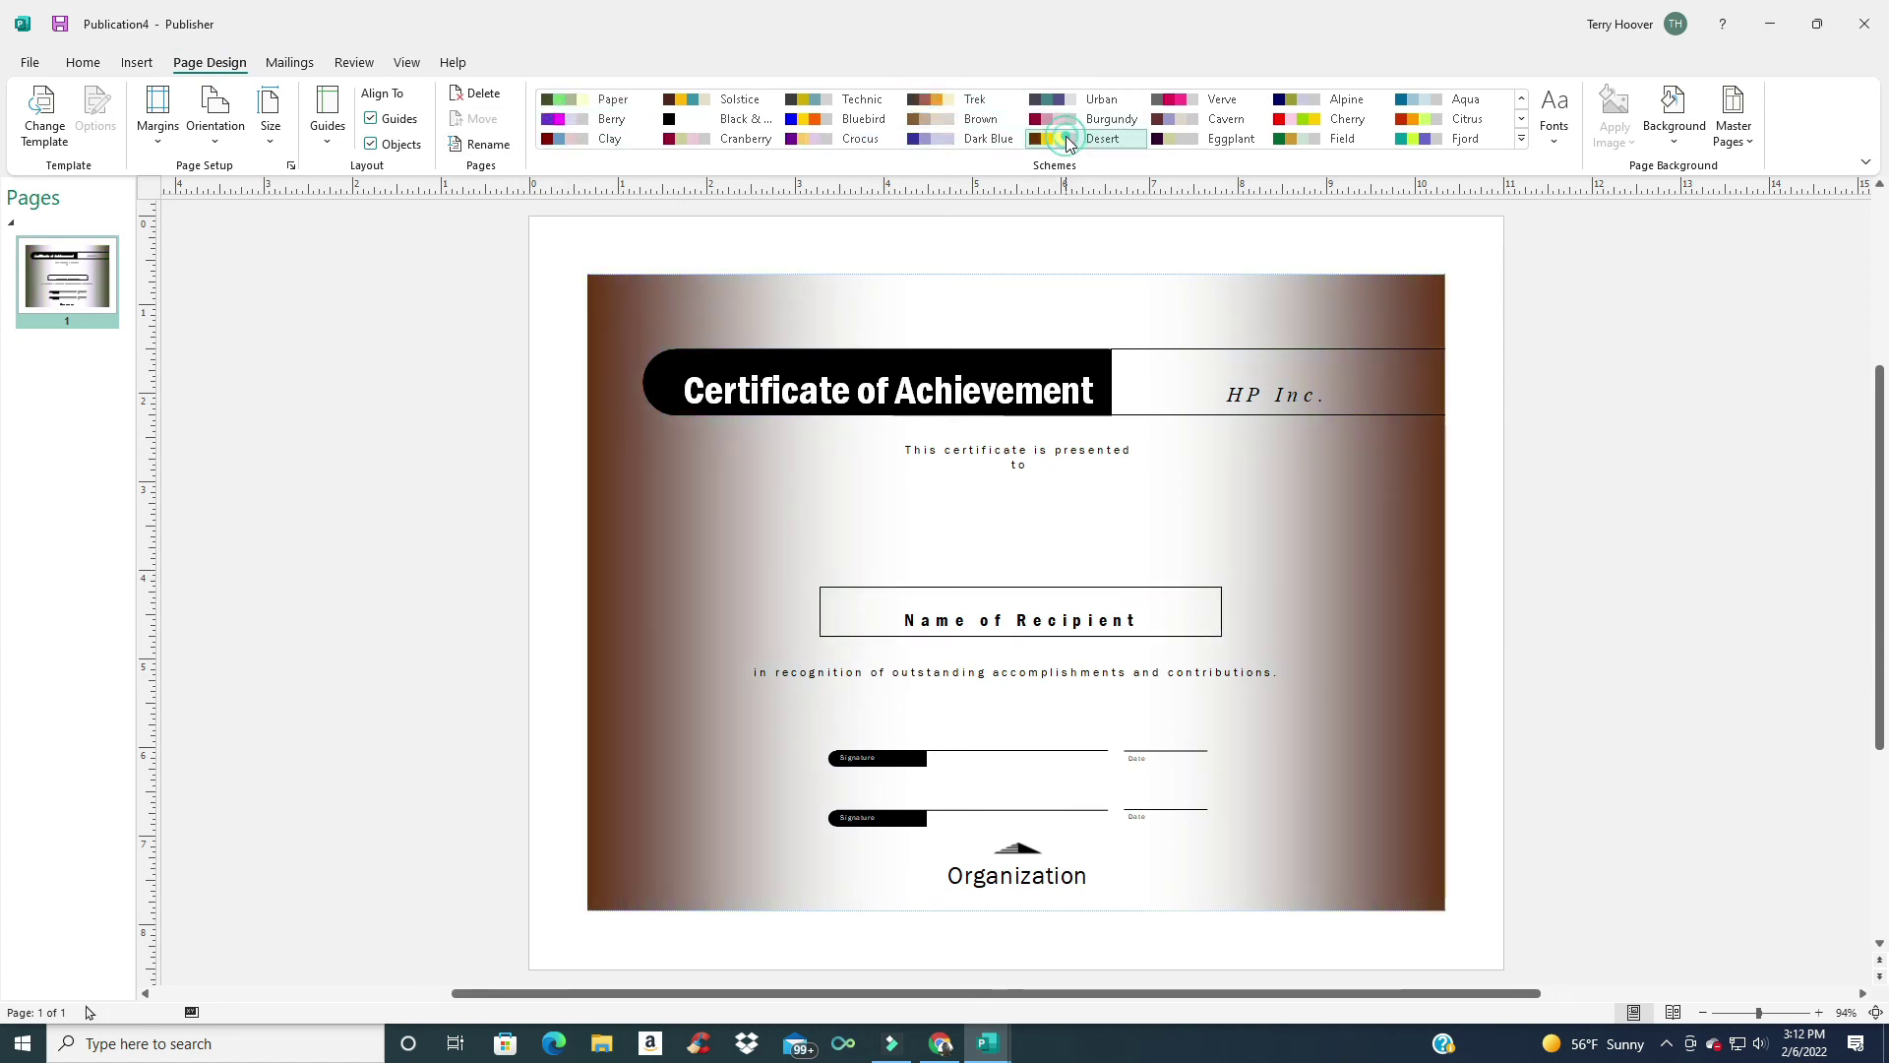
Step: Start inserting a picture from the computer but cancel the Insert Picture dialog
{"action": "left_click", "coordinate": [136, 62]}
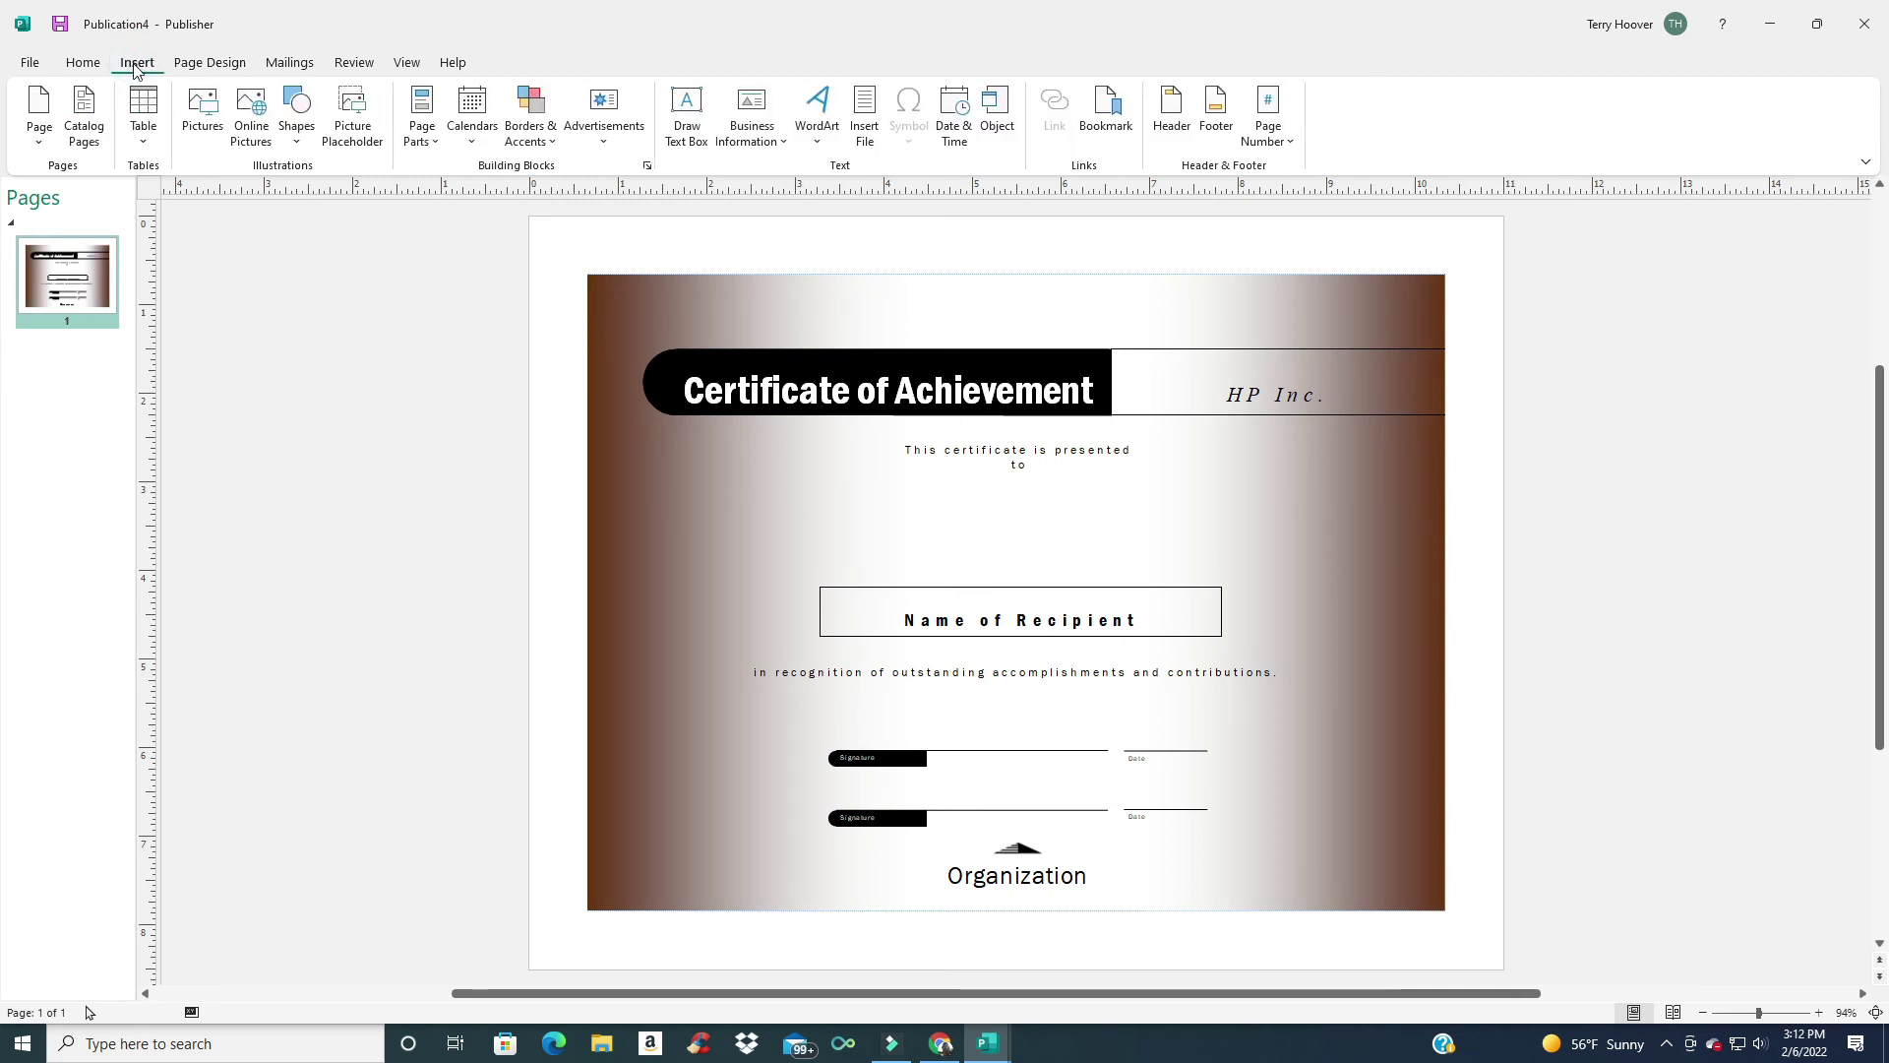
{"action": "left_click", "coordinate": [208, 146]}
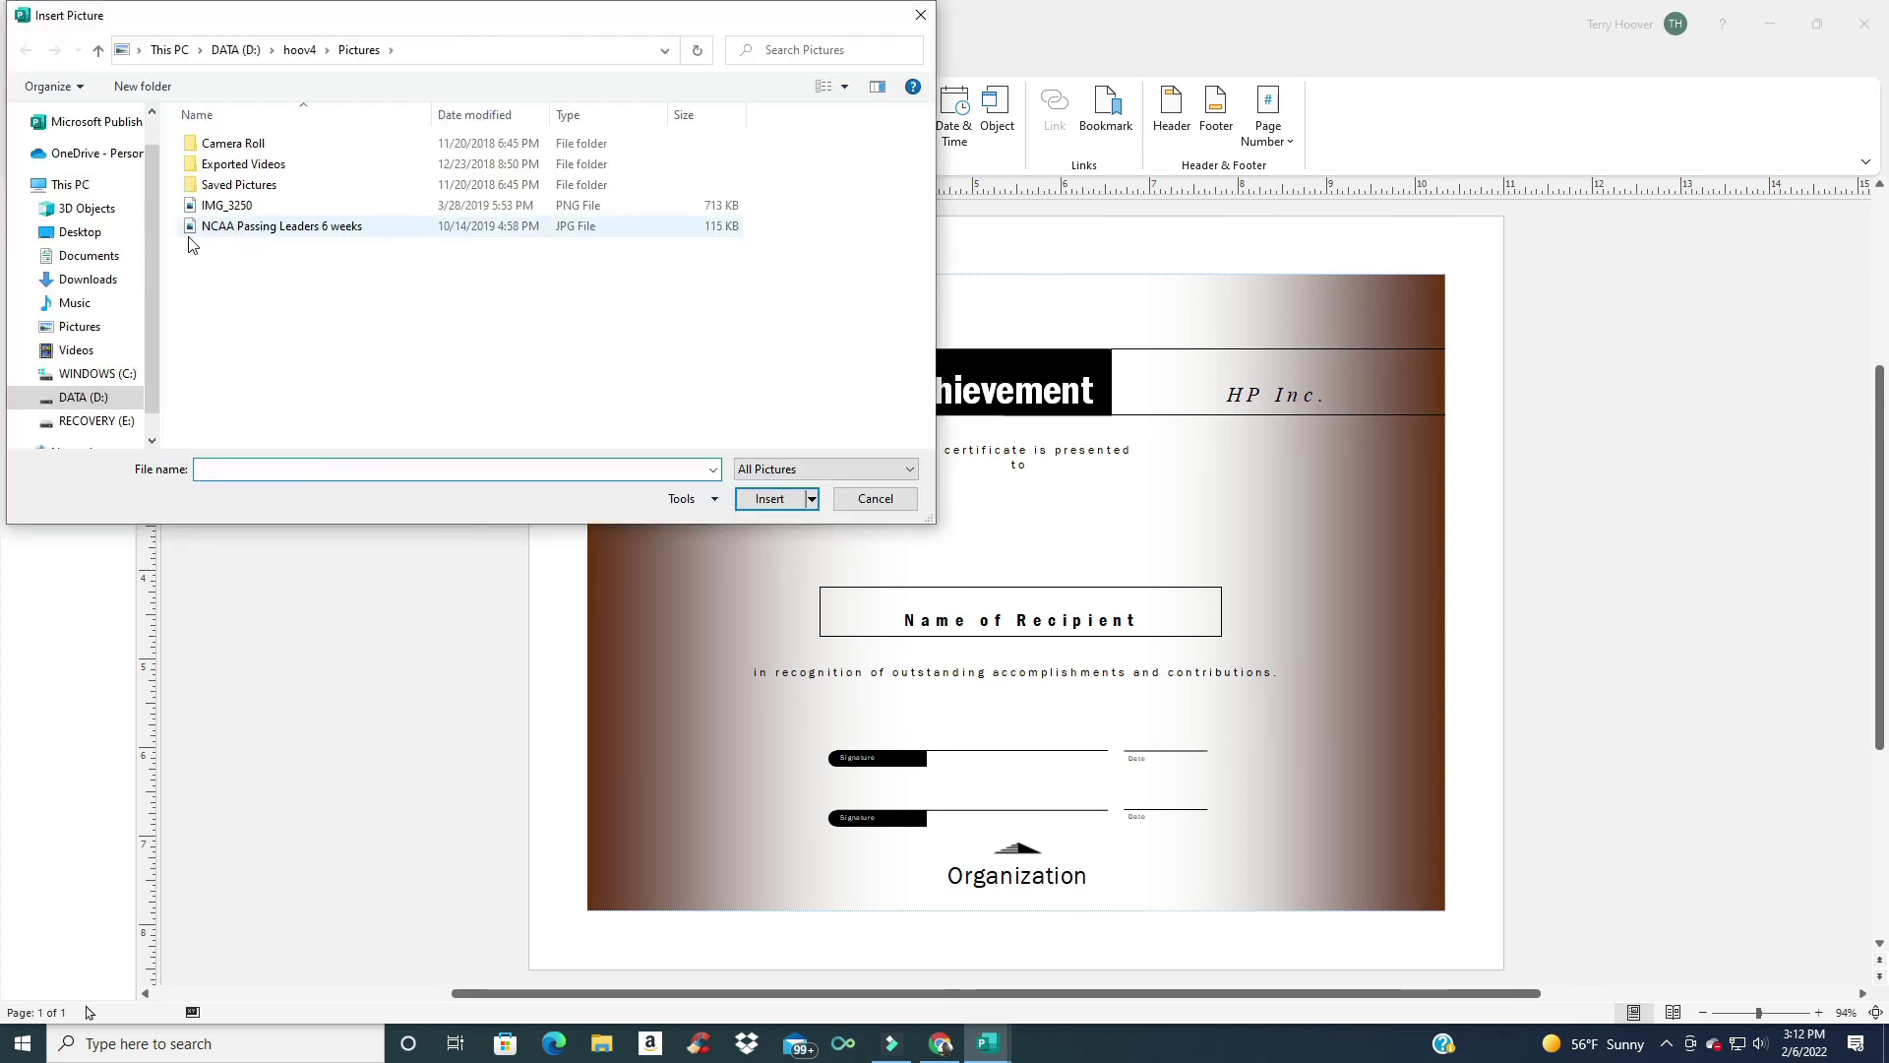
{"action": "left_click", "coordinate": [874, 498]}
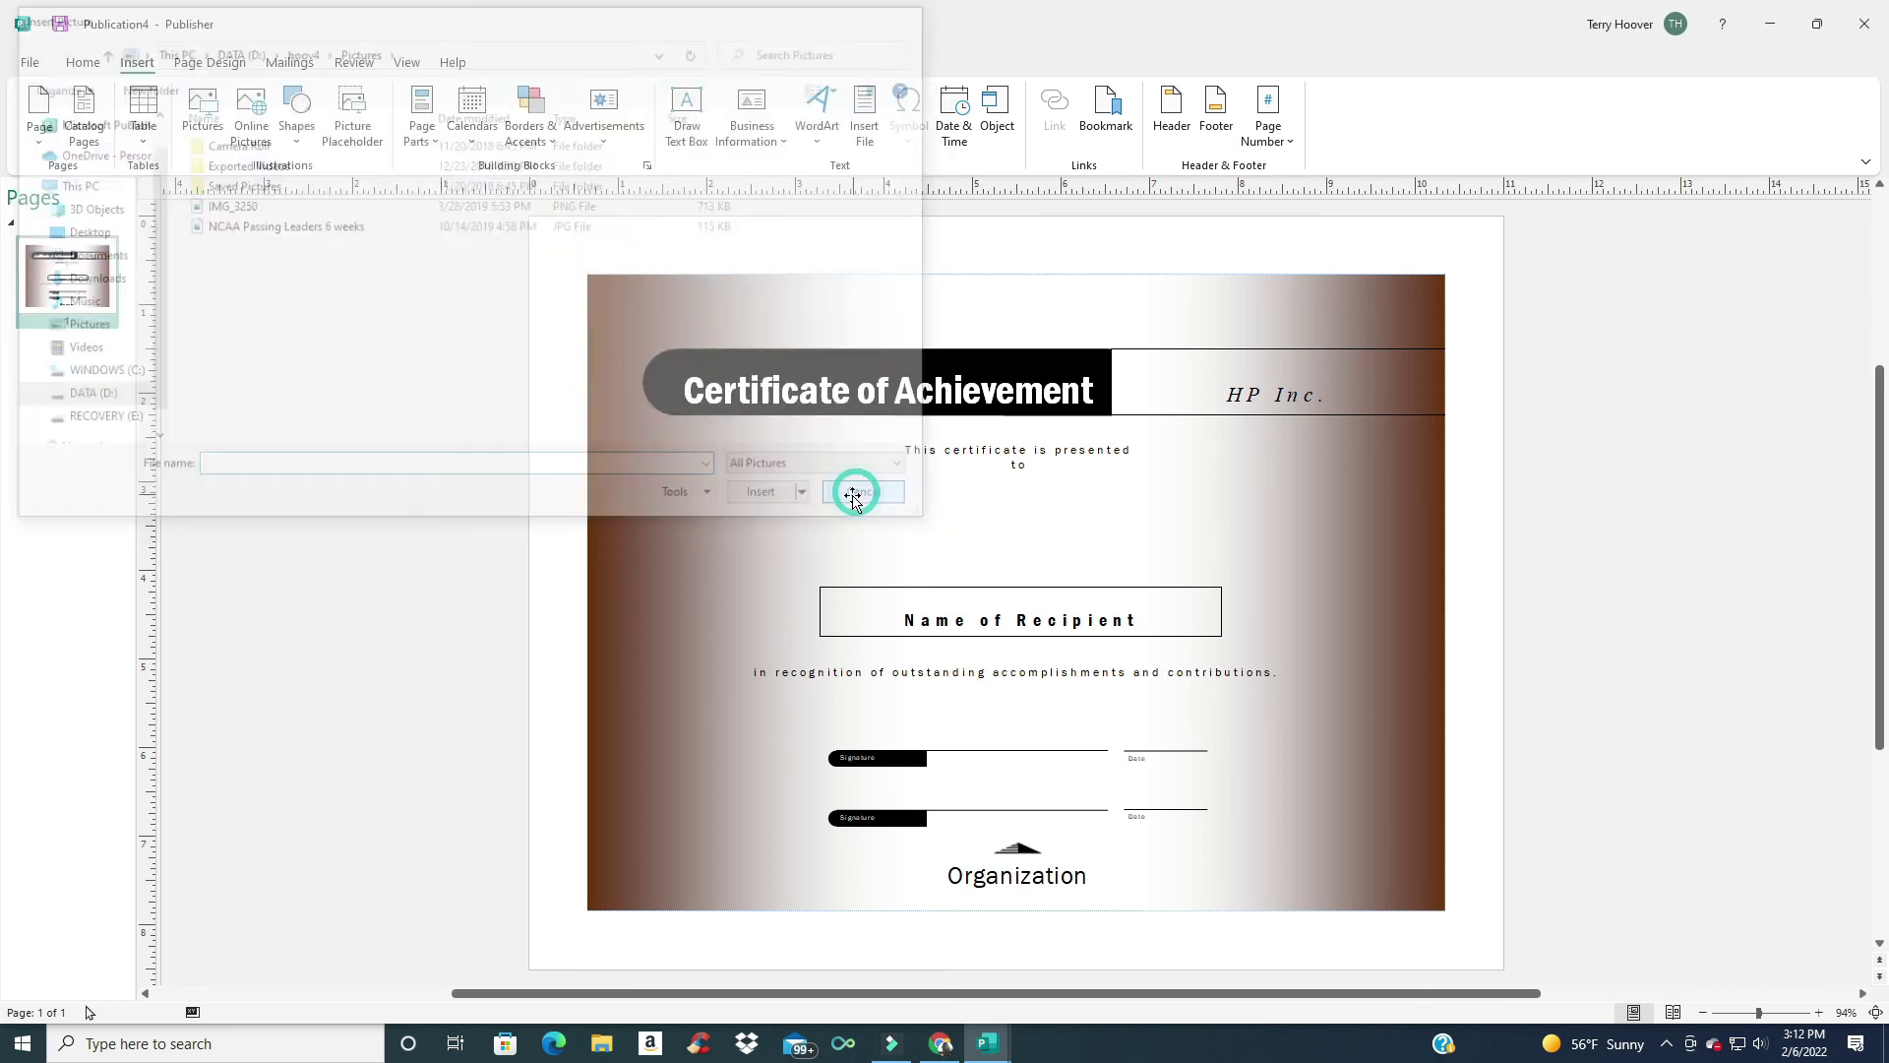